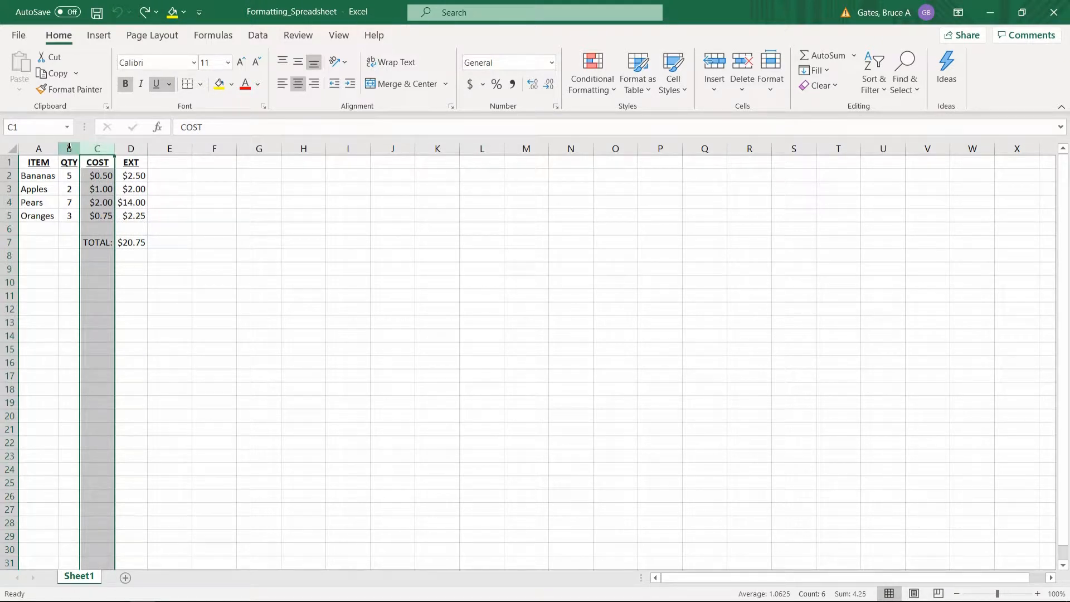
Insert a blank column between the ITEM and QTY columns
click(69, 149)
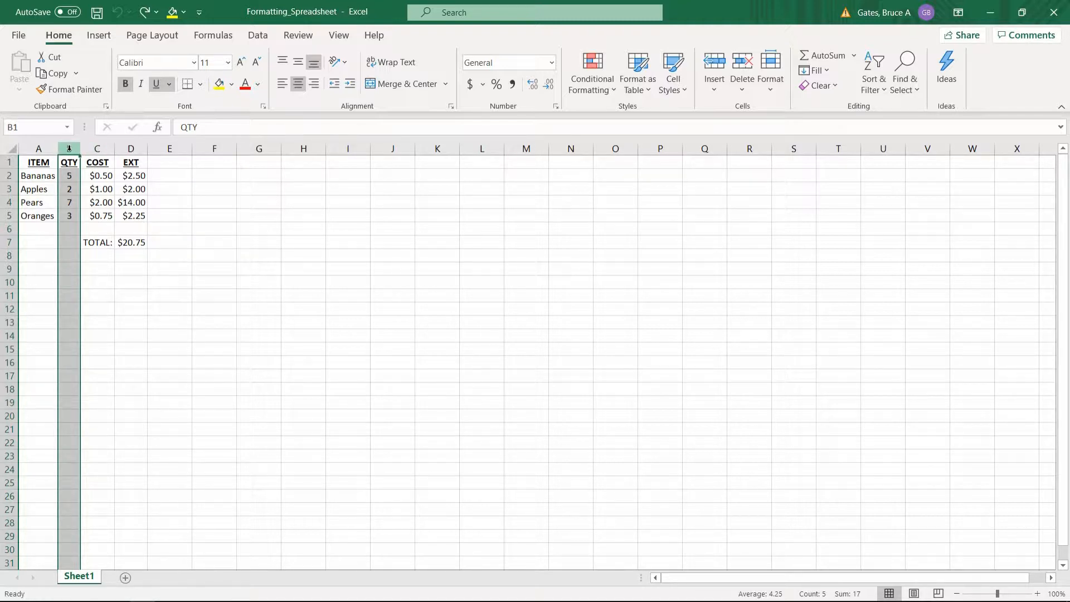
right_click(69, 149)
click(107, 264)
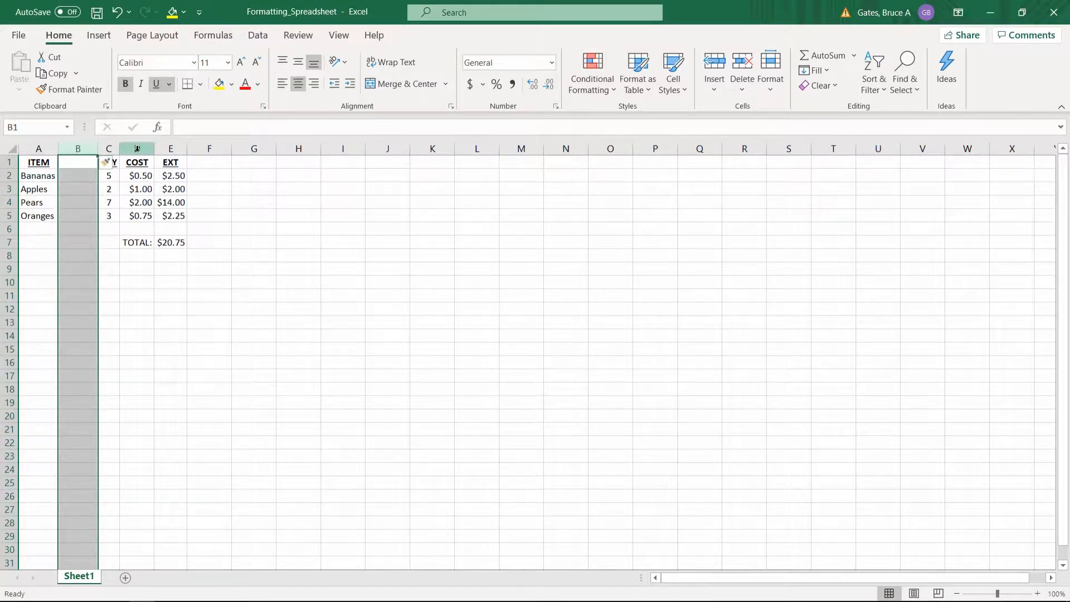
Try inserting two more blank columns at once before the QTY column, and undo the insertion
drag(112, 147, 92, 146)
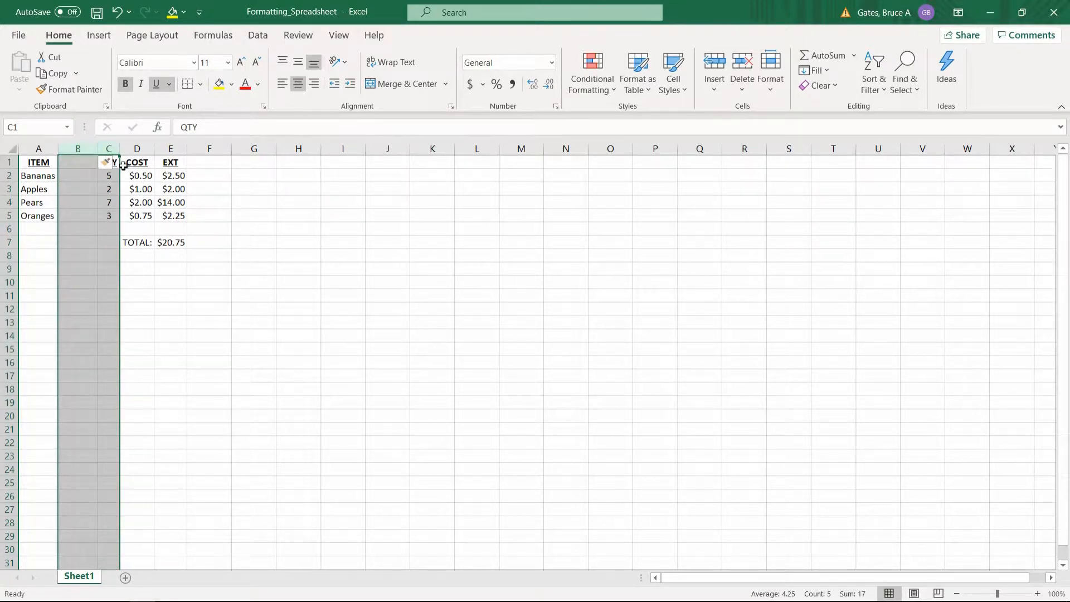
right_click(79, 147)
click(117, 258)
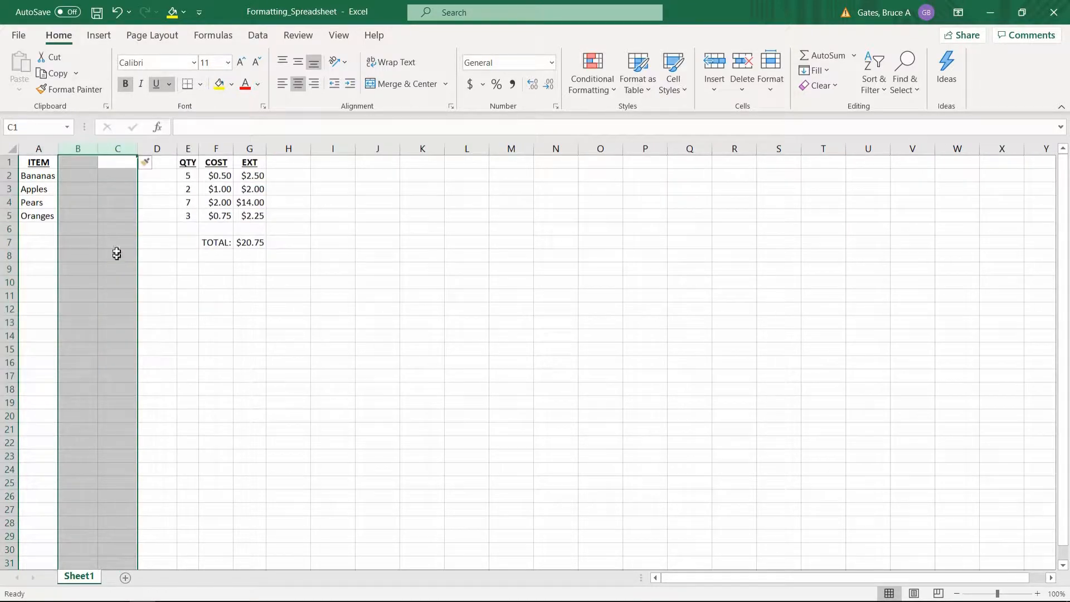
drag(164, 162, 146, 366)
drag(125, 150, 94, 152)
click(146, 225)
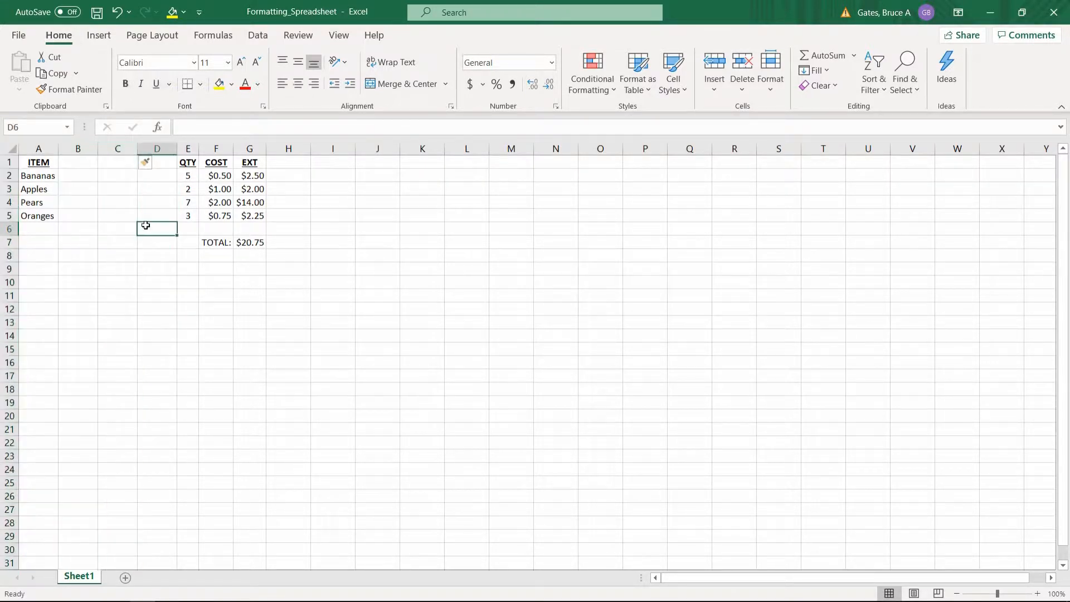
key(ctrl+z)
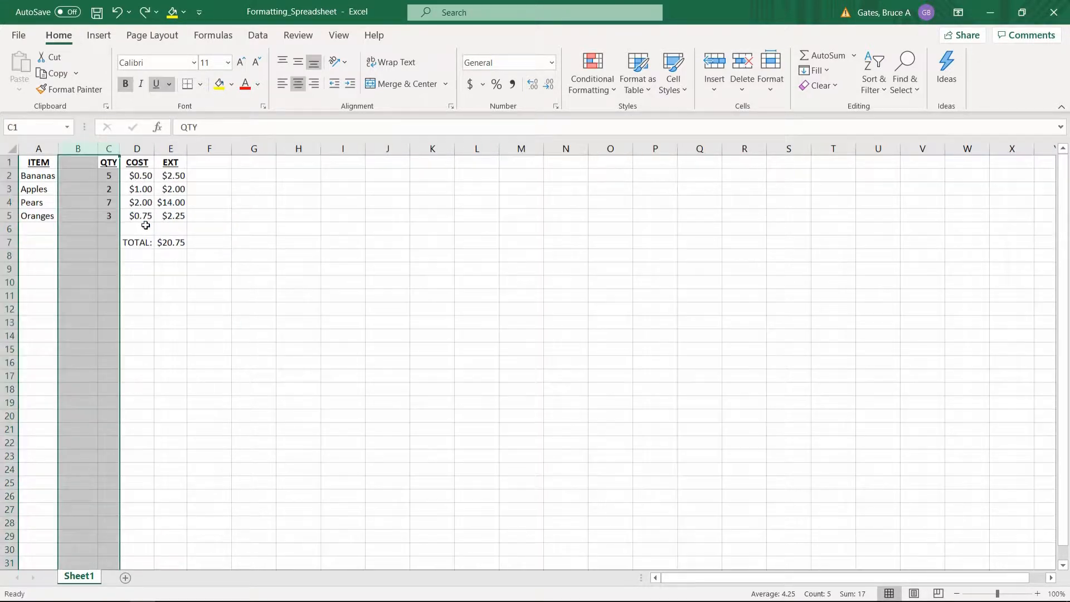
Enter the heading TYPE in cell B1 of the new blank column
click(104, 163)
click(87, 163)
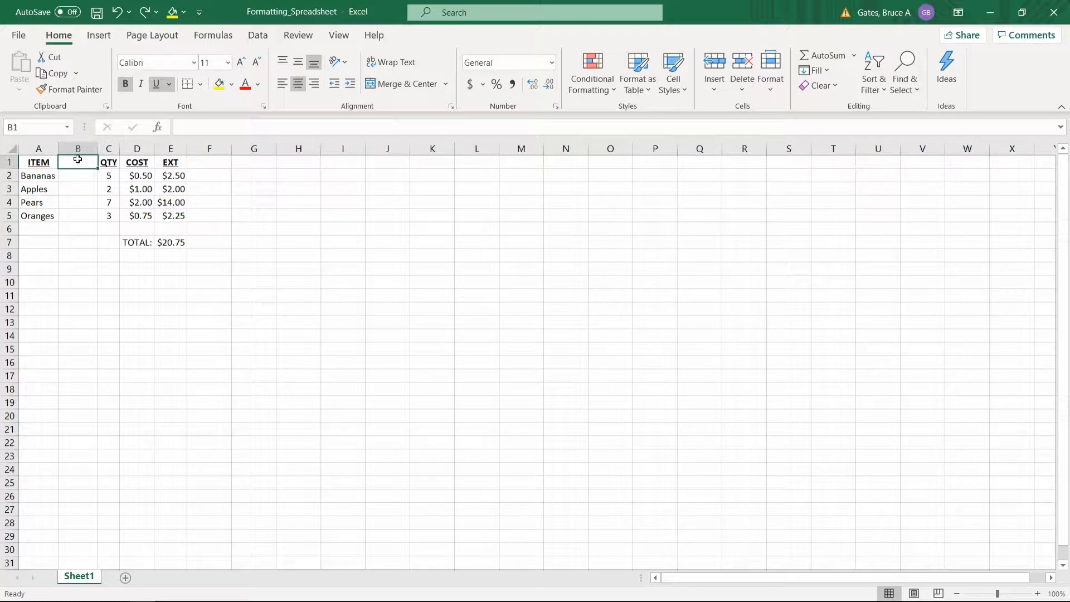
text(TYPE)
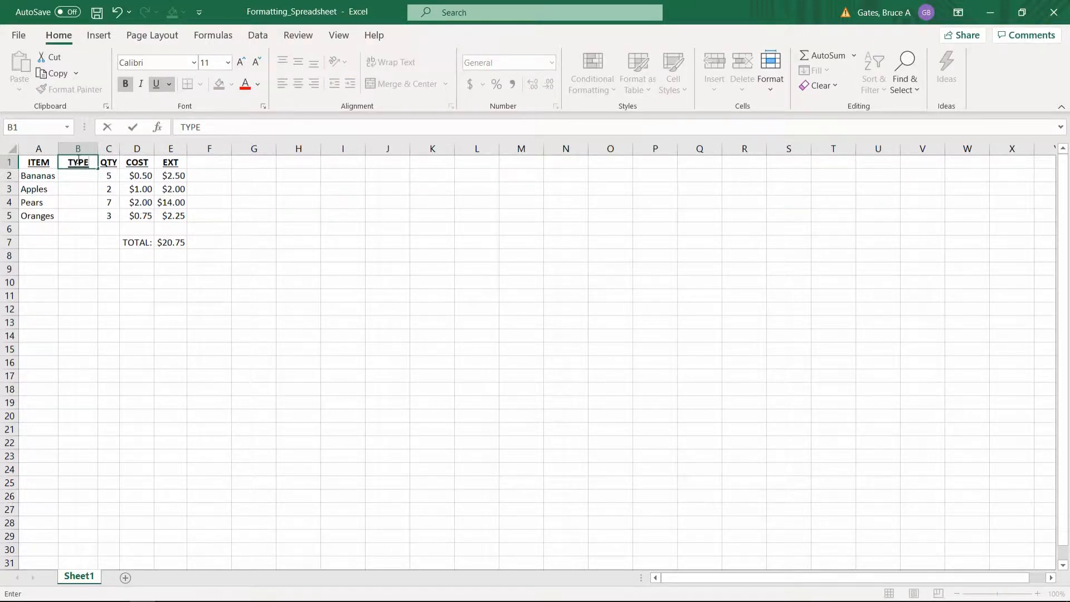
key(Return)
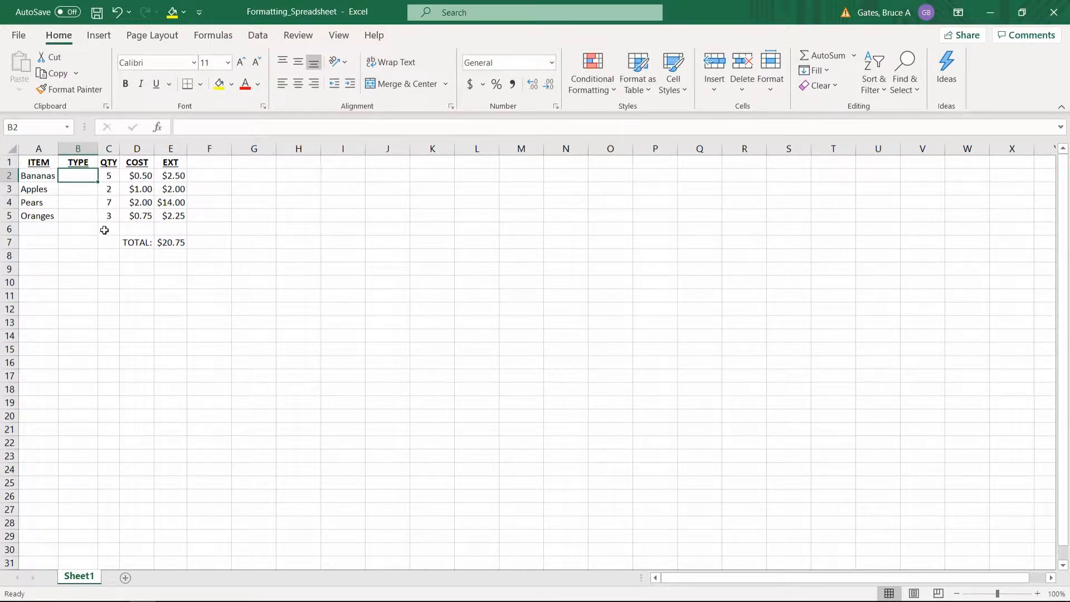
Insert three blank rows one at a time at row 6, between the Oranges row and the TOTAL row
drag(144, 243, 170, 242)
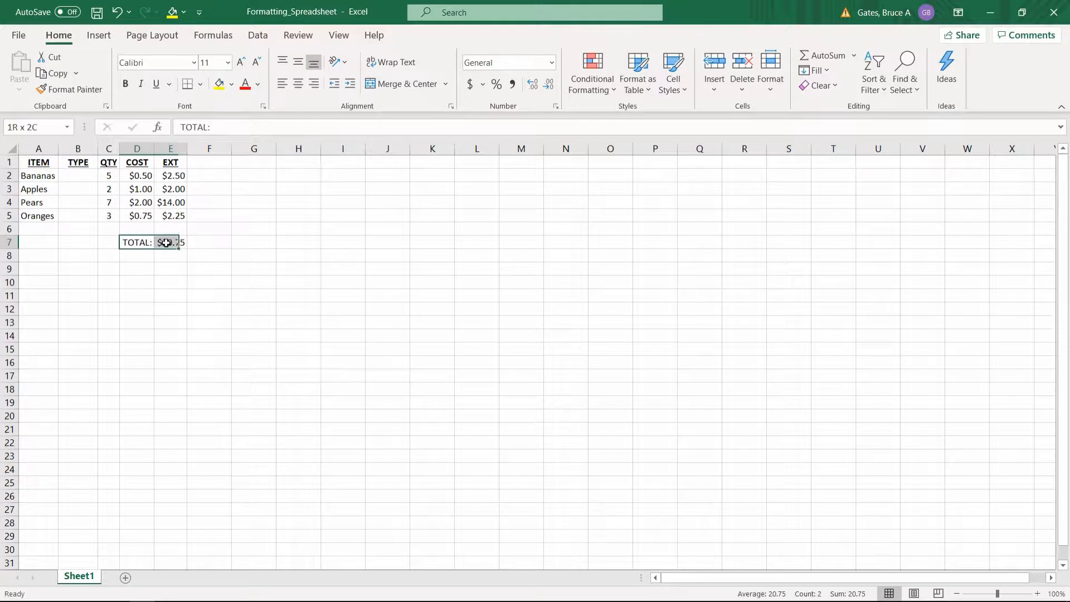
click(165, 230)
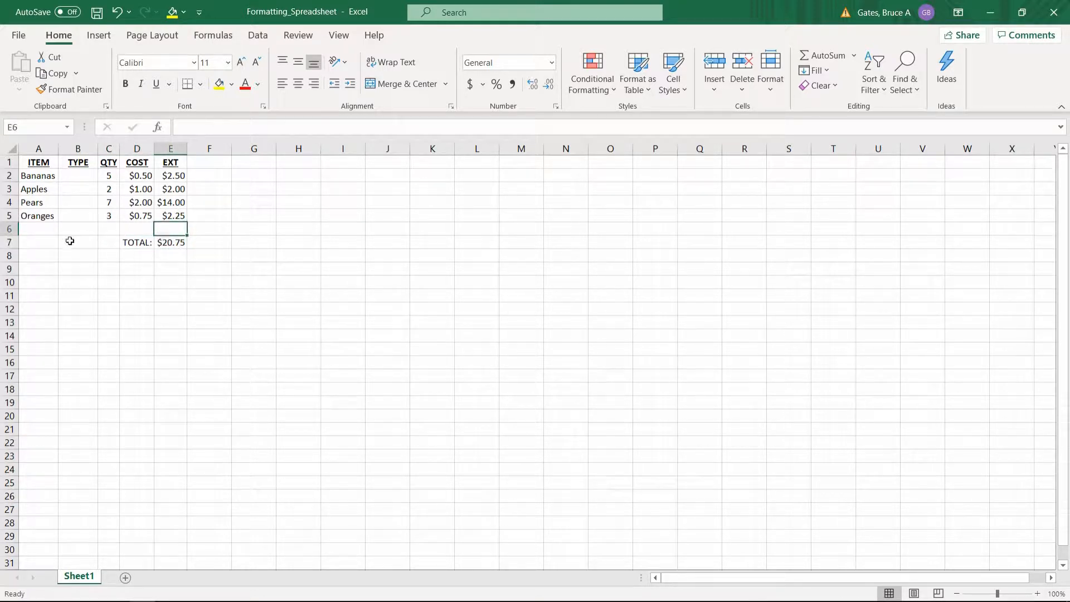
click(10, 229)
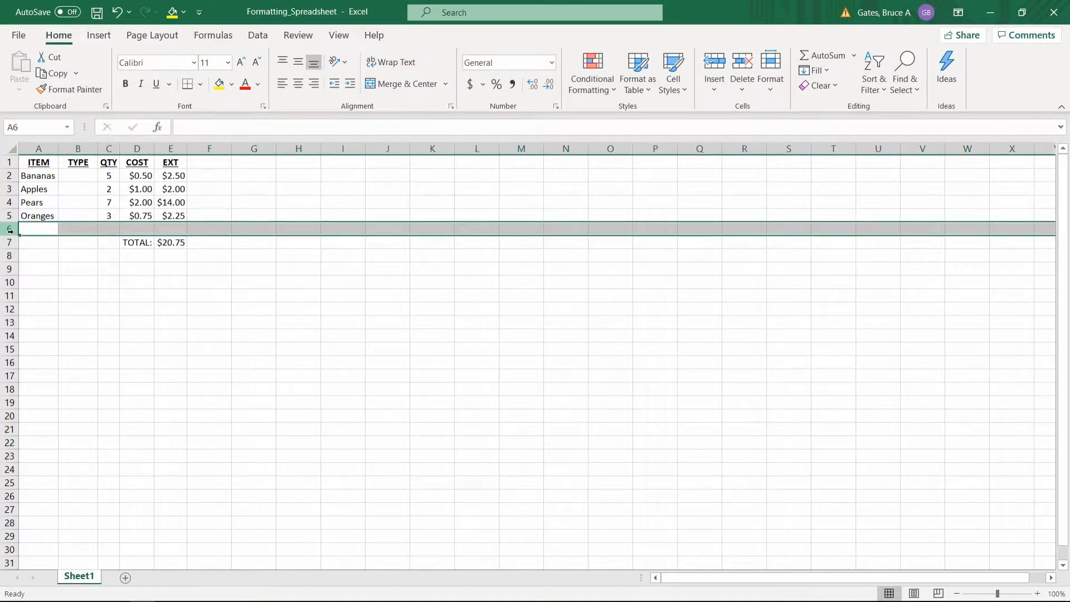
right_click(10, 229)
click(62, 344)
right_click(3, 228)
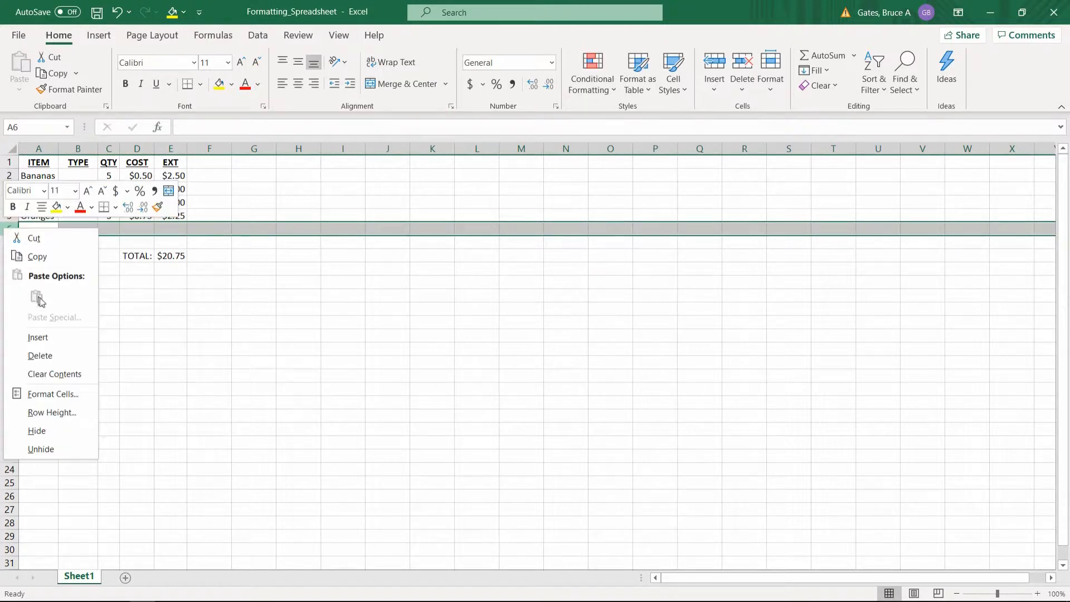
click(52, 340)
right_click(13, 232)
click(53, 337)
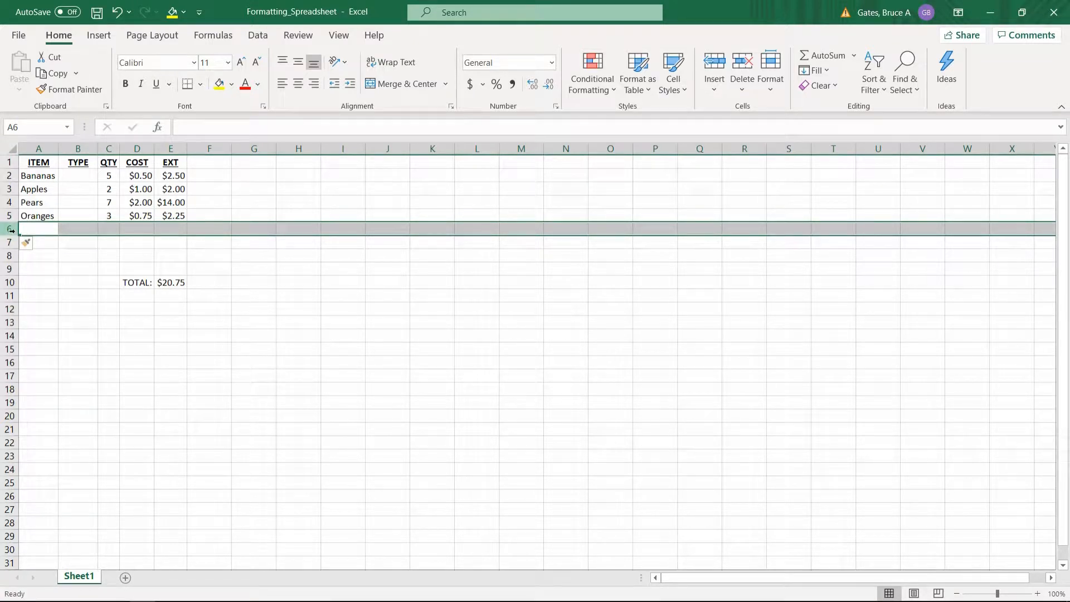
Insert four more blank rows at once above the TOTAL row, based on rows 6 to 9
shift+click(10, 269)
click(13, 228)
shift+click(9, 269)
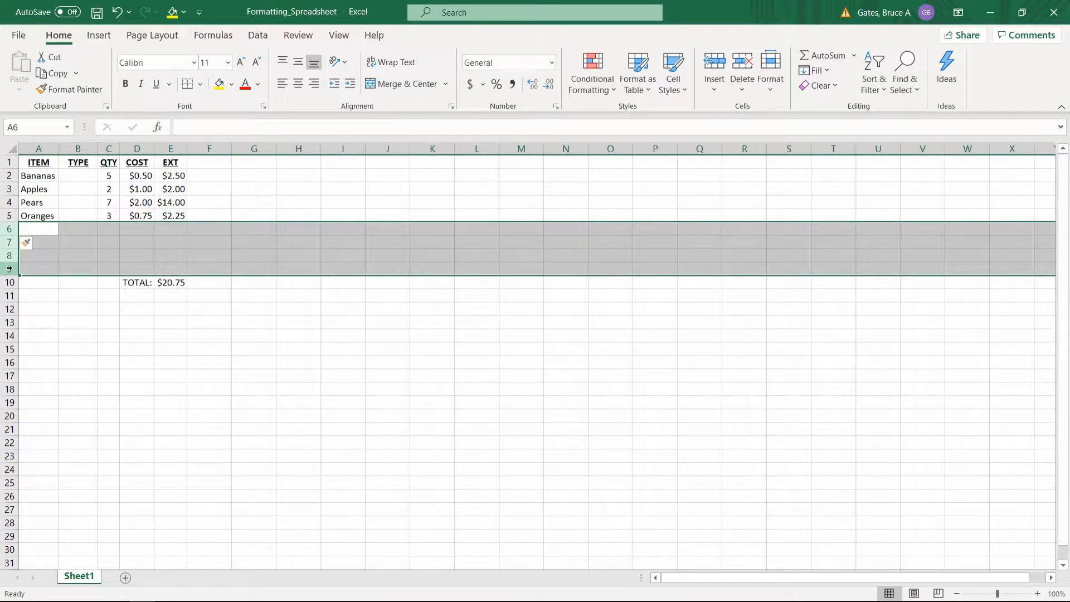
right_click(9, 268)
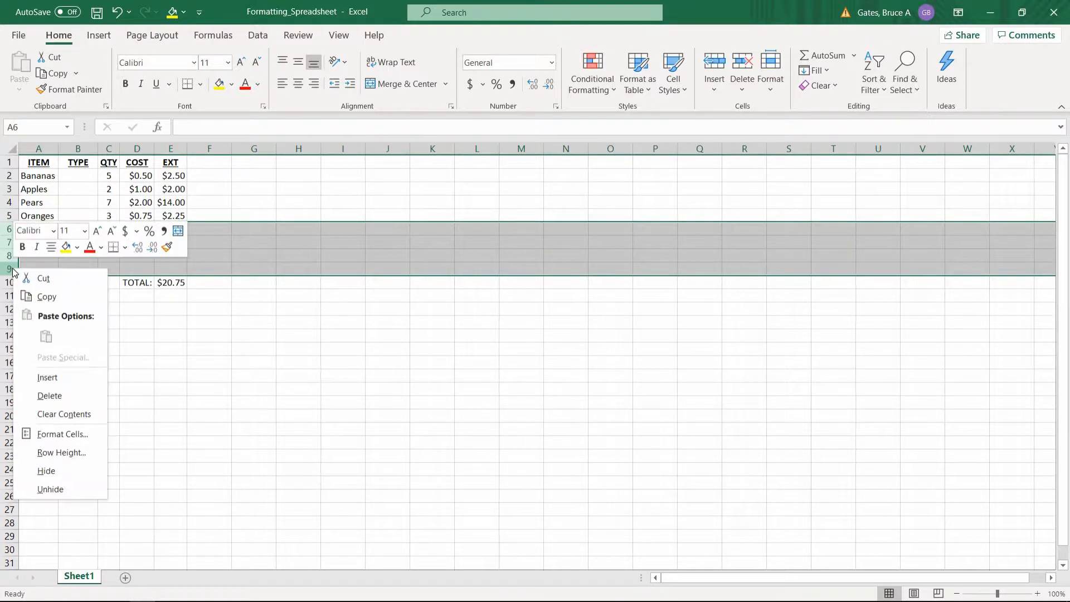
click(58, 372)
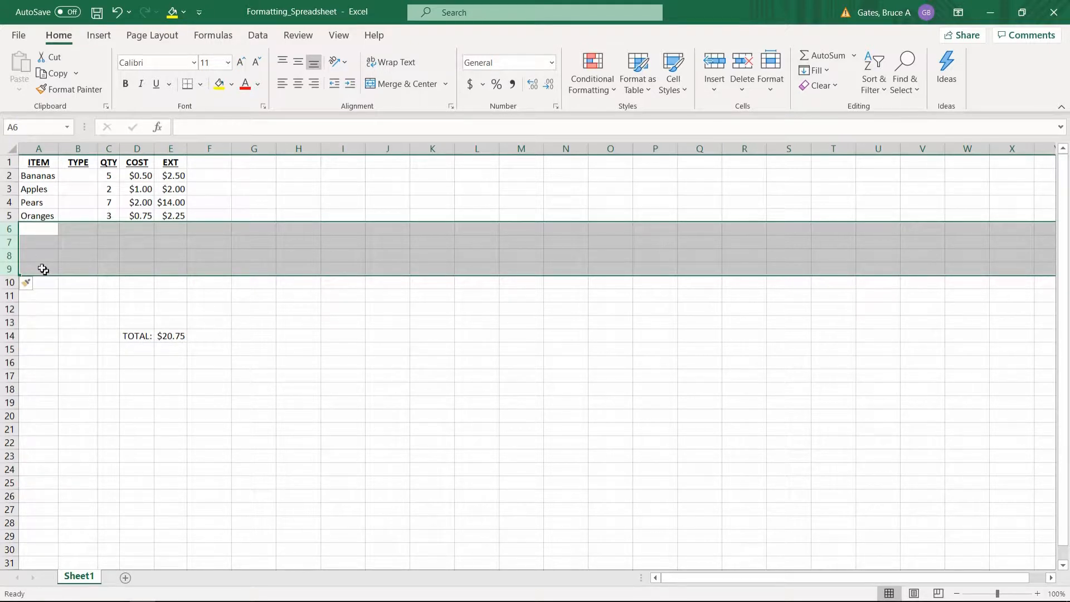
Add Broccoli, Cucumber and Squash to the ITEM column in cells A6 to A8
click(36, 231)
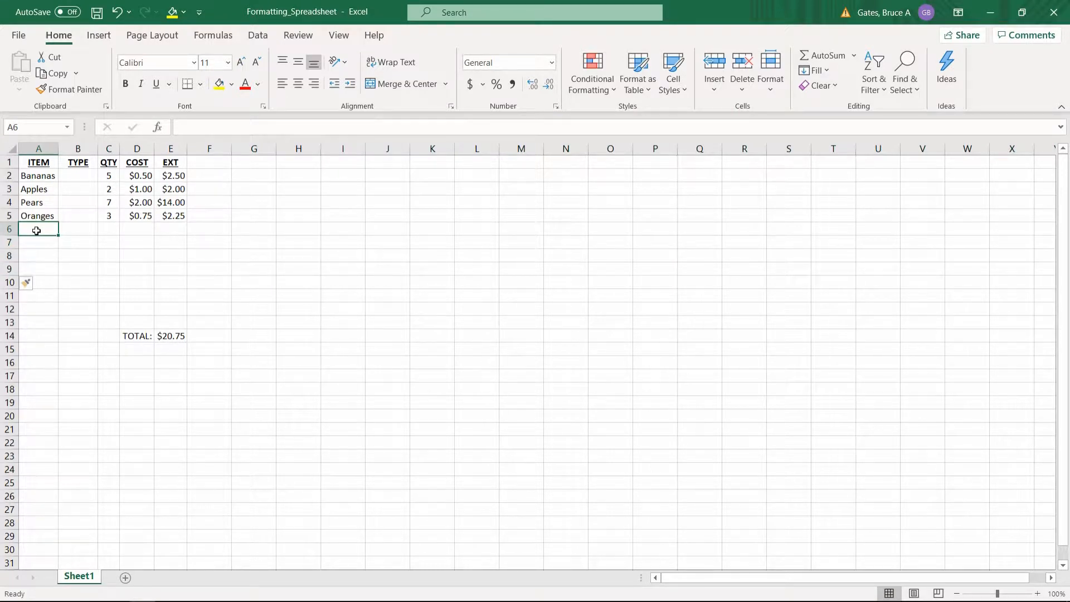
drag(37, 218, 44, 176)
click(33, 234)
text(Broccoli)
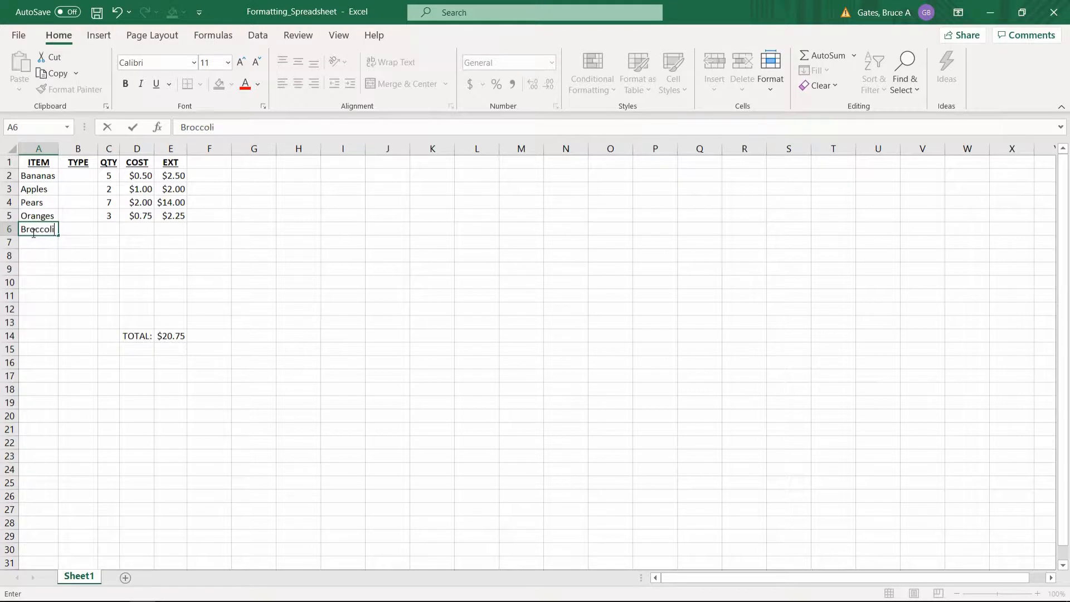
key(Return)
text(Cucumber)
key(Return)
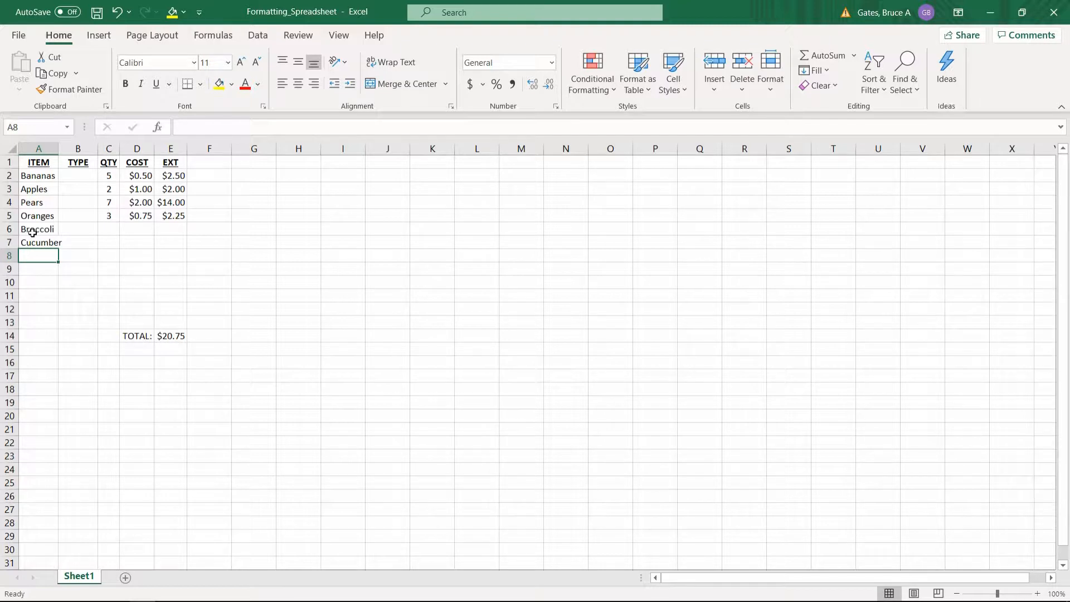
text(Squash)
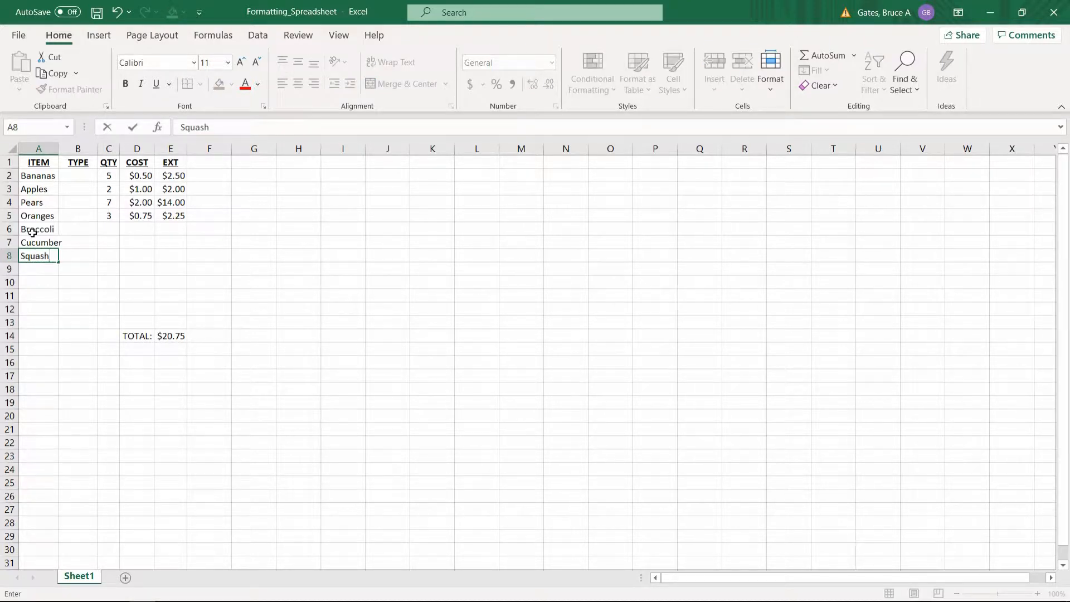
key(Return)
Add Milk, Butter, Pop Tarts, Muffins and Cake to the ITEM column in cells A9 to A13
text(Milk)
key(Return)
text(Butter)
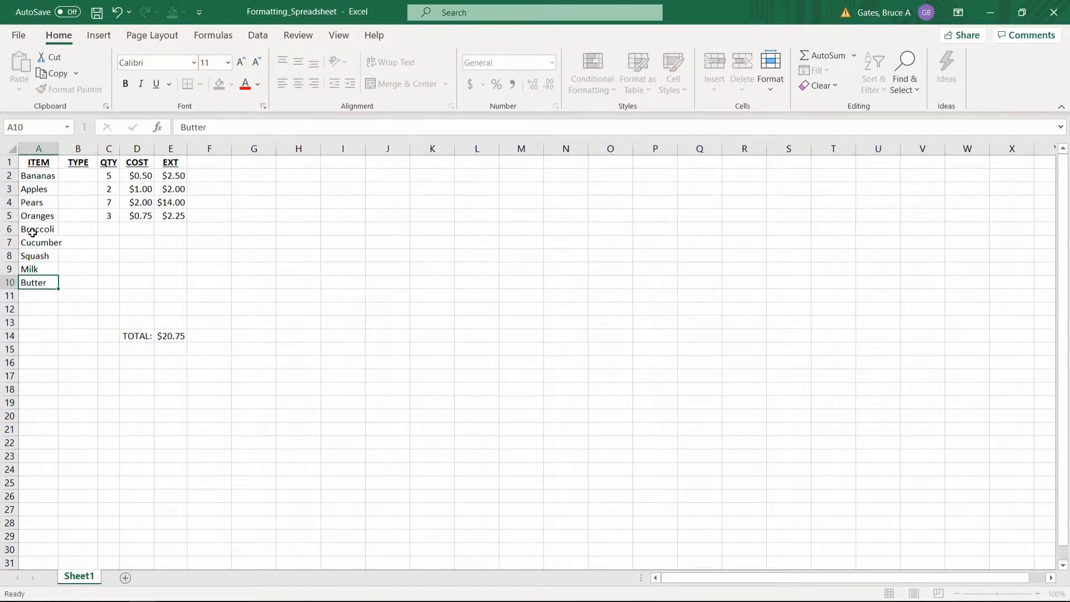
key(Return)
text(Po)
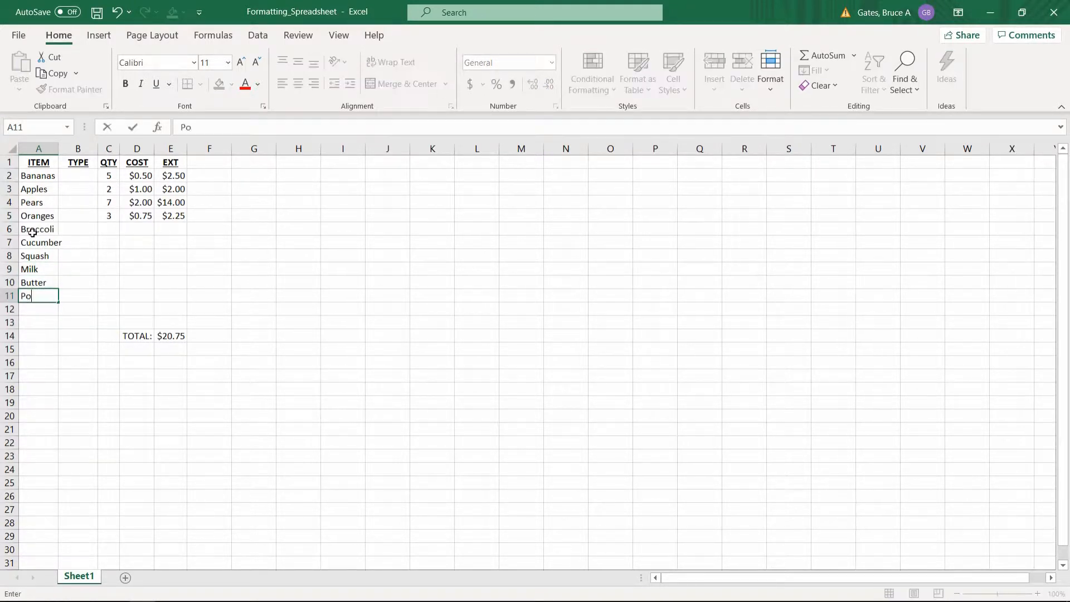
text(p Tarts)
key(Return)
text(Muffins)
key(Return)
text(Cake)
key(Return)
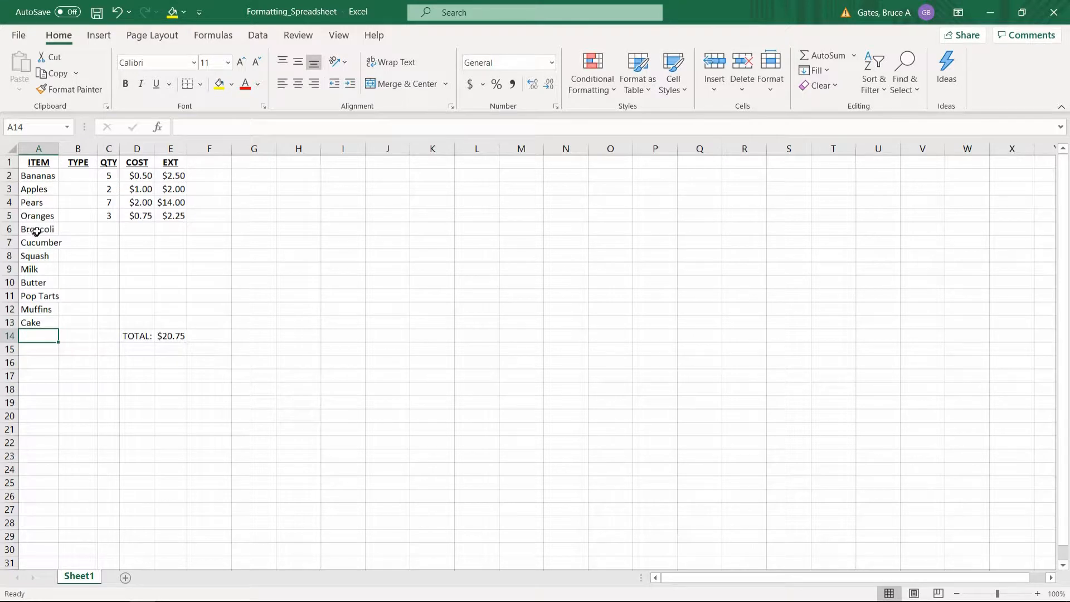
click(88, 175)
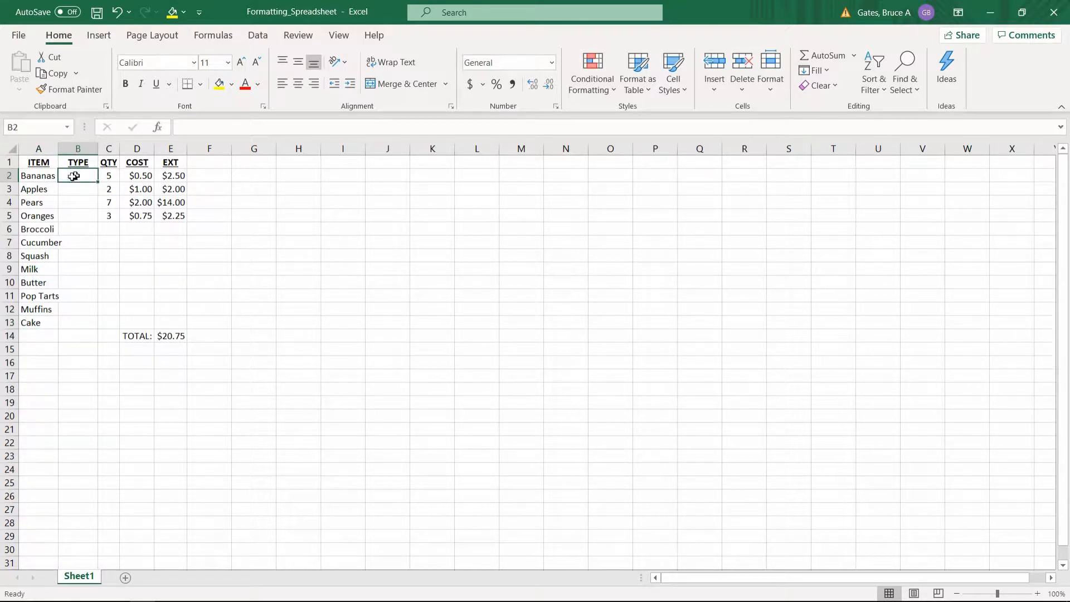
drag(42, 175, 33, 283)
drag(79, 179, 78, 321)
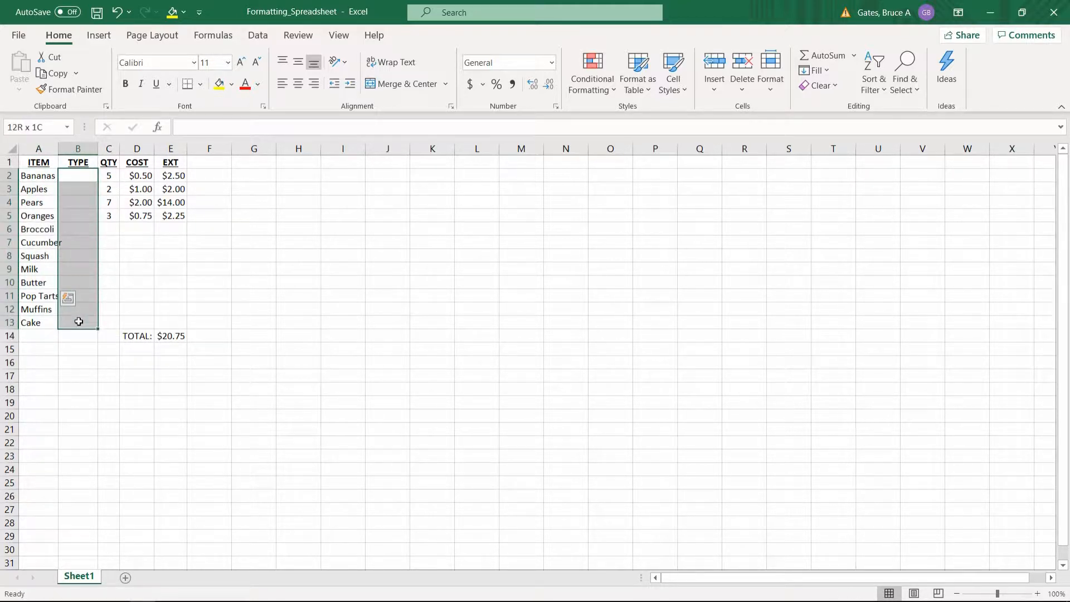
drag(110, 175, 167, 282)
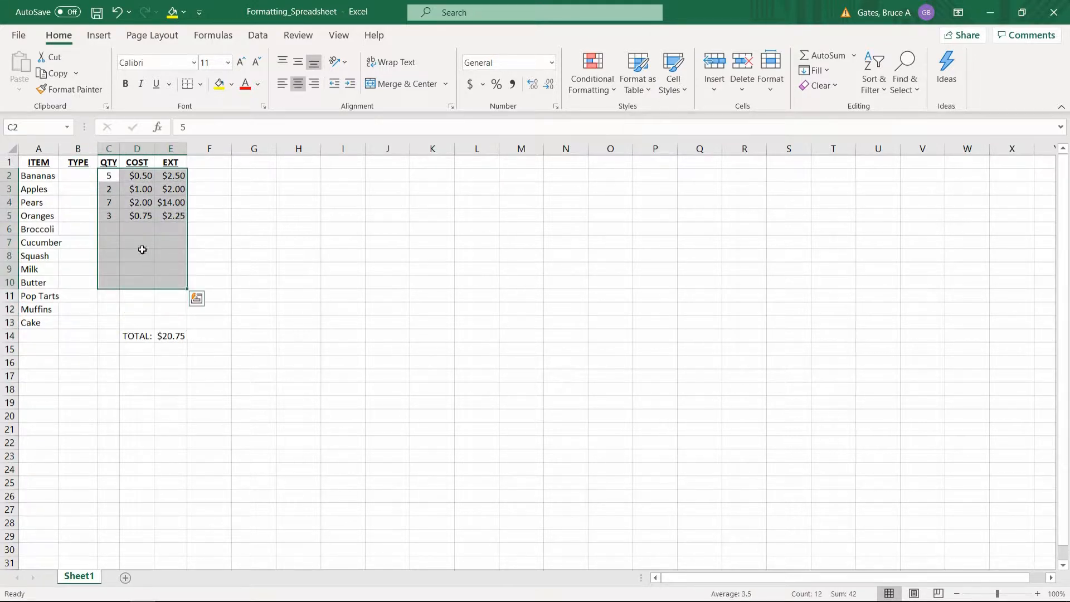
click(143, 252)
mouse_move(160, 232)
mouse_down()
mouse_move(170, 327)
mouse_move(172, 216)
mouse_move(173, 258)
mouse_move(172, 242)
mouse_up()
click(148, 229)
Enter Fruit as the type for Bananas and Apples in cells B2 and B3
click(78, 176)
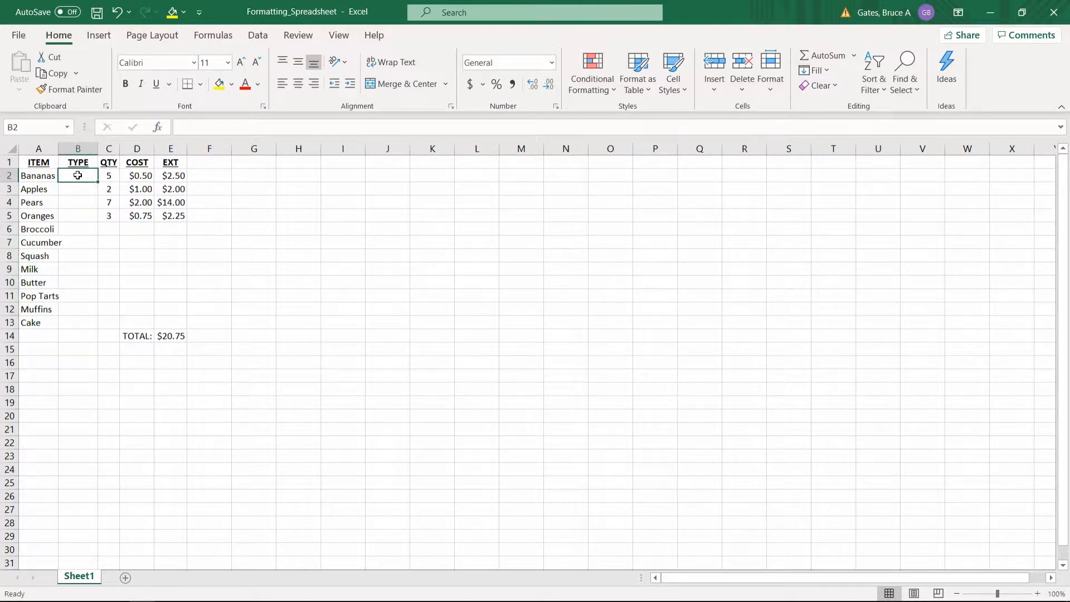
text(Fruit)
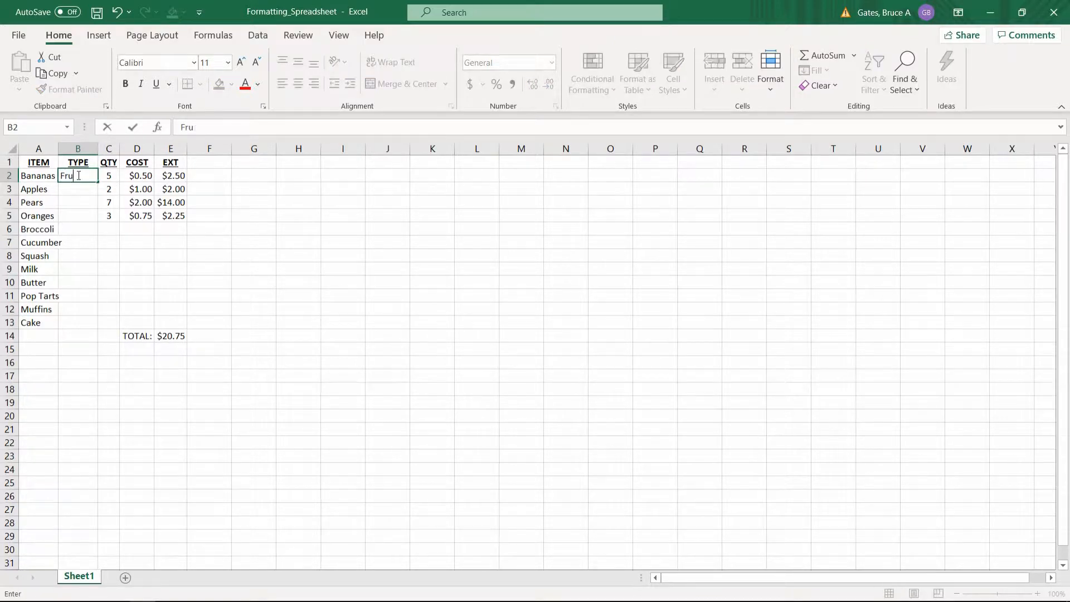
key(Return)
text(Fruit)
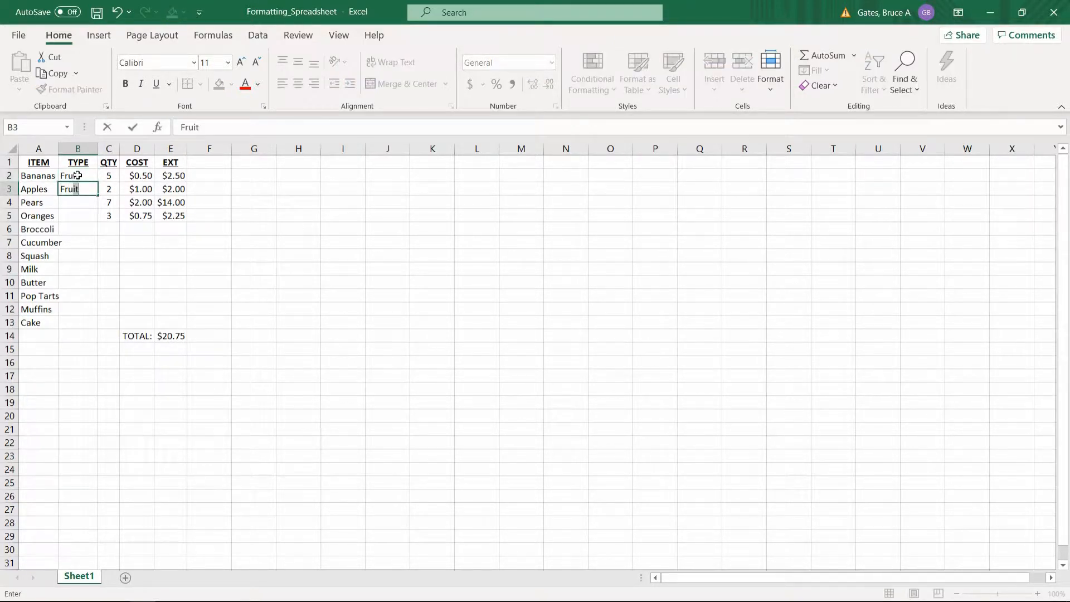
key(Return)
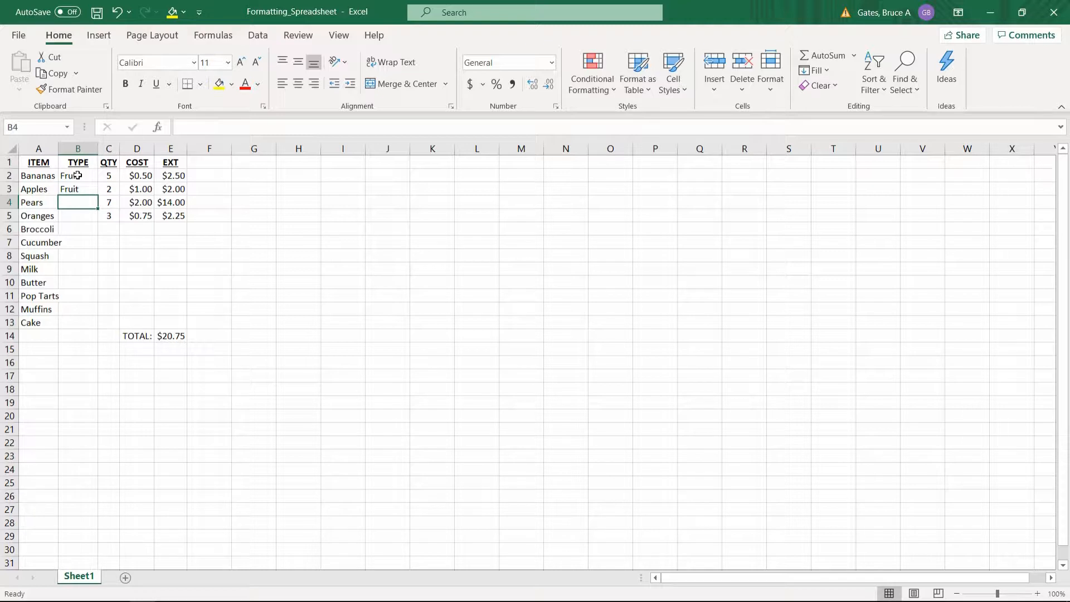
text(Fruit)
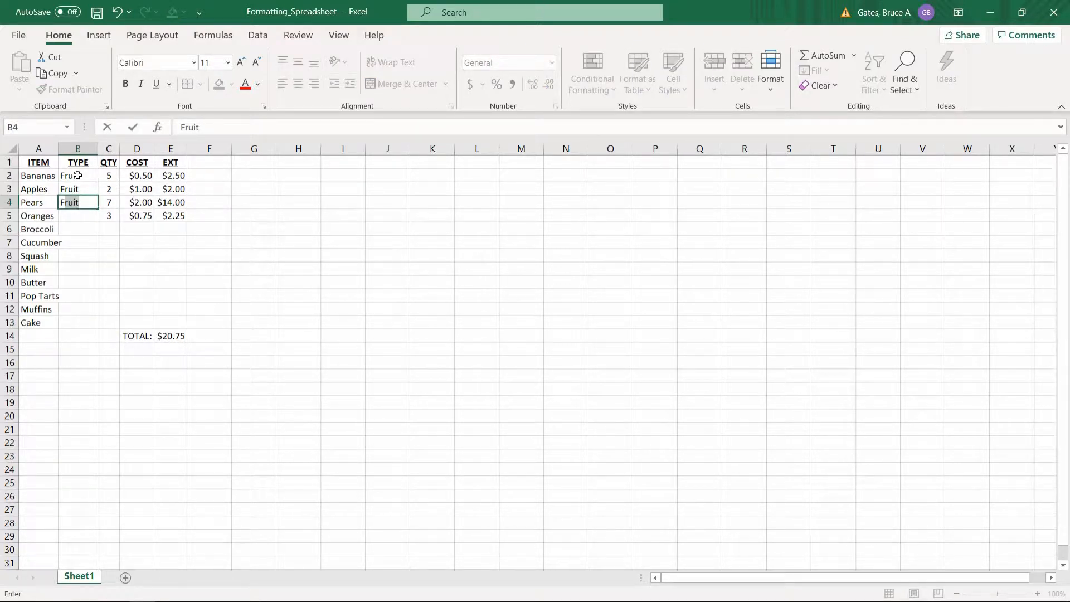
key(BackSpace)
key(BackSpace)
key(Return)
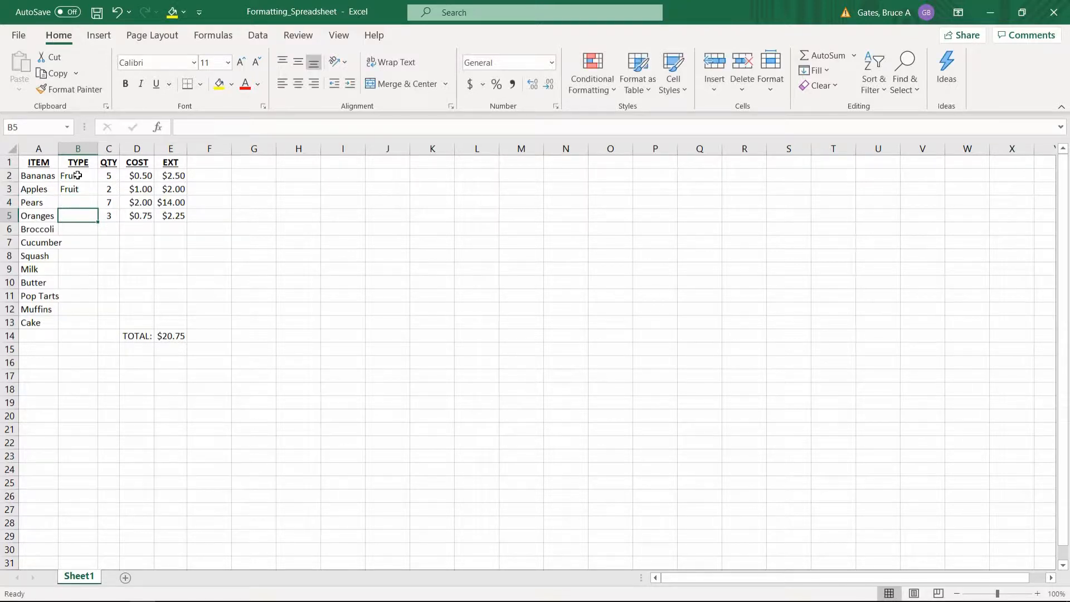
text(F)
key(BackSpace)
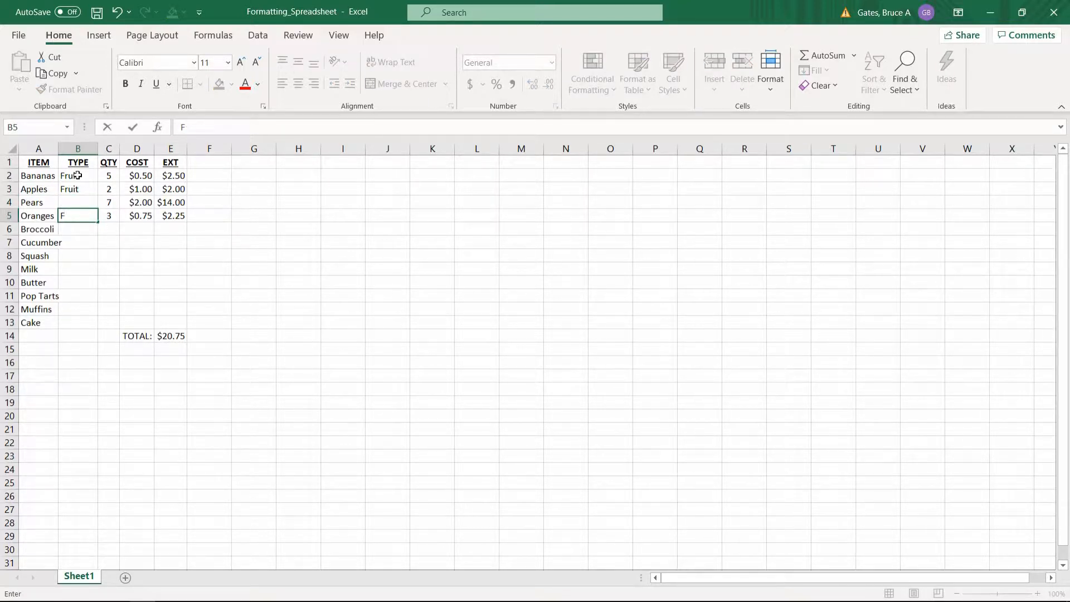
key(Up)
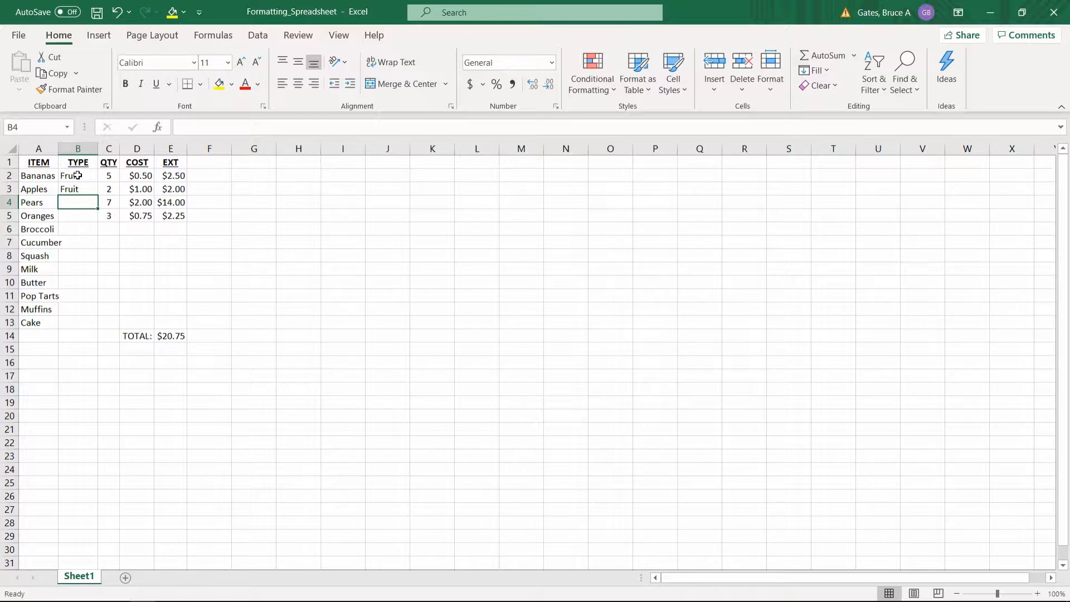
Enter Fruit as the type for Pears and Oranges in cells B4 and B5
text(Fruit)
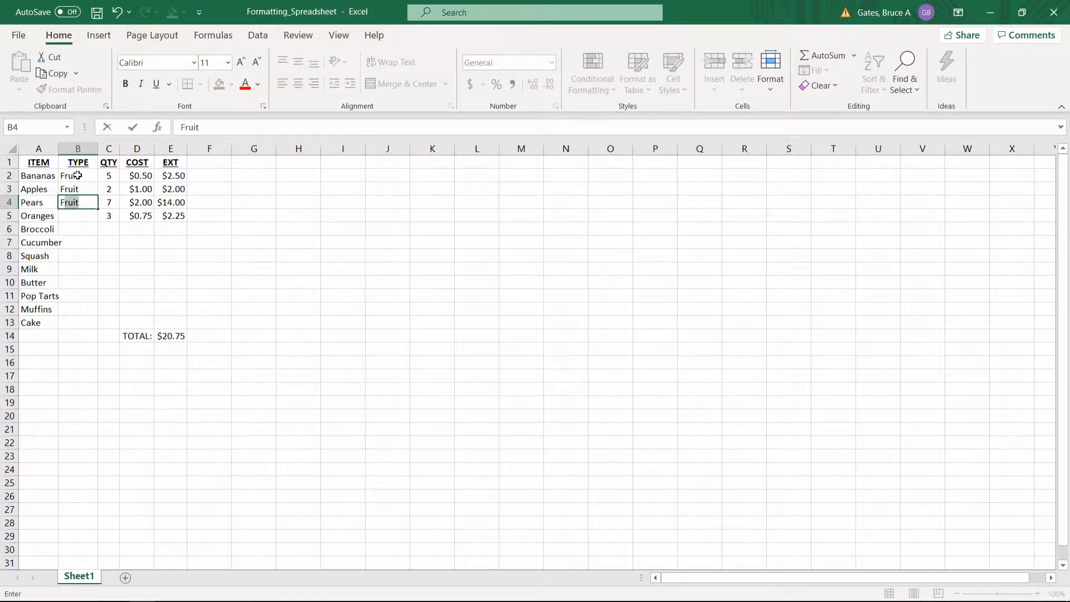
key(Return)
text(Fruit)
key(Return)
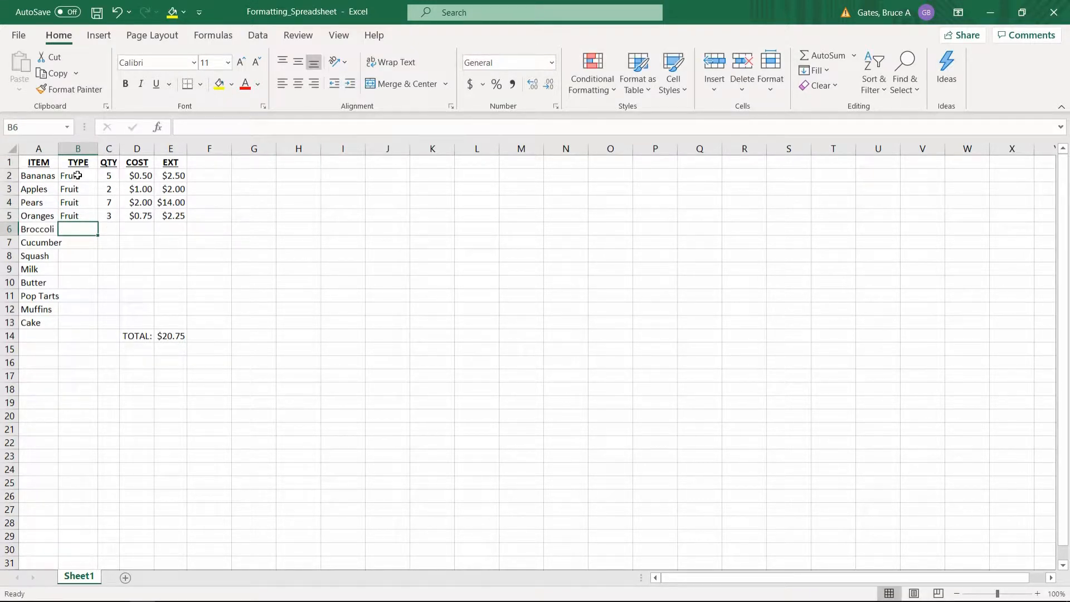
Change the type for Oranges in cell B5 to Funky
key(Right)
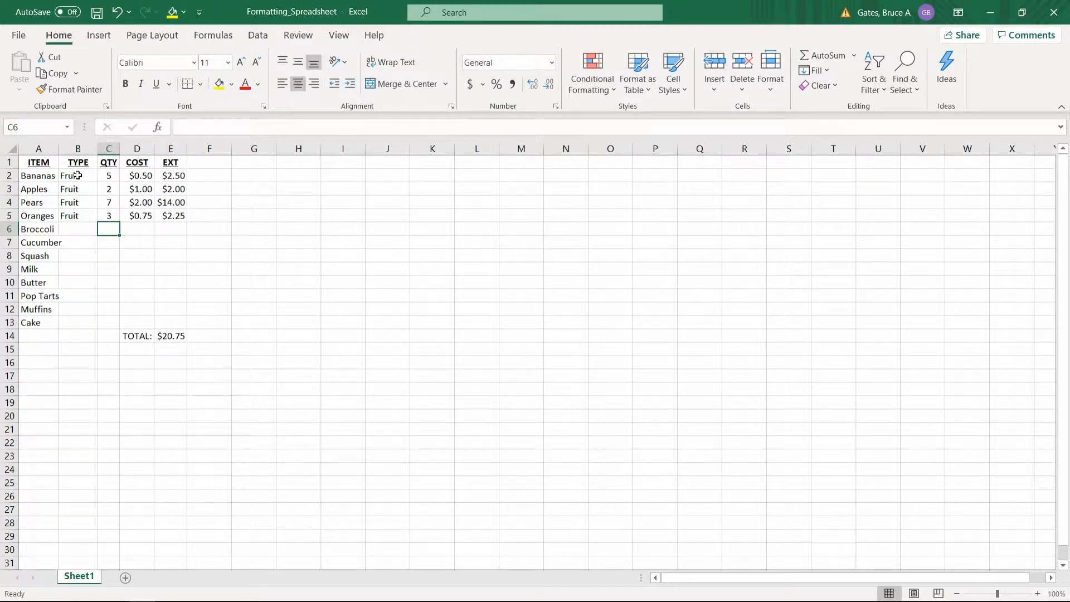
key(Left)
key(Up)
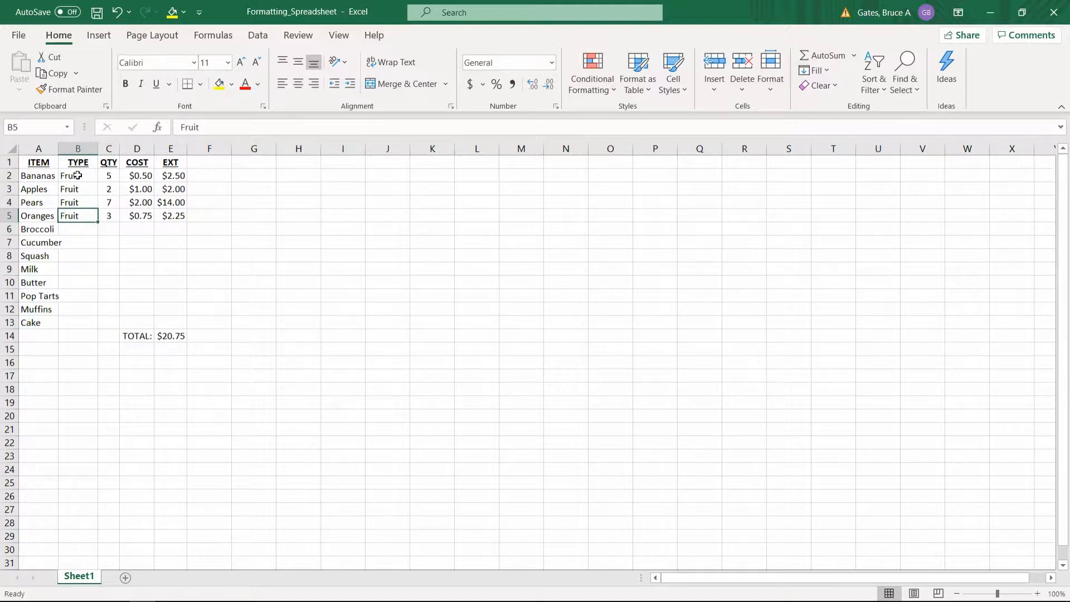
text(Funky)
key(Return)
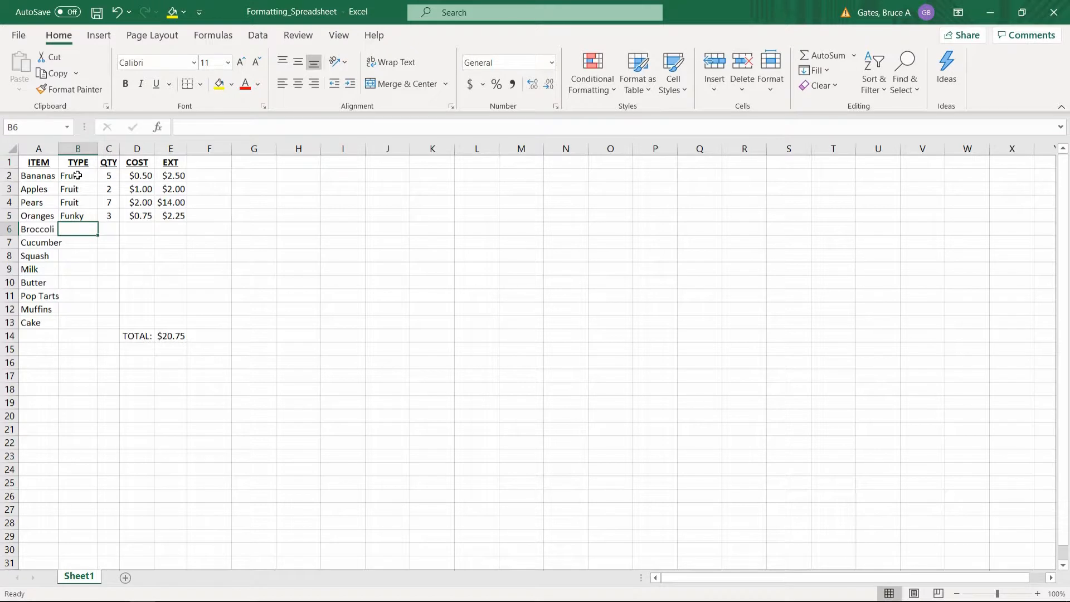
text(F)
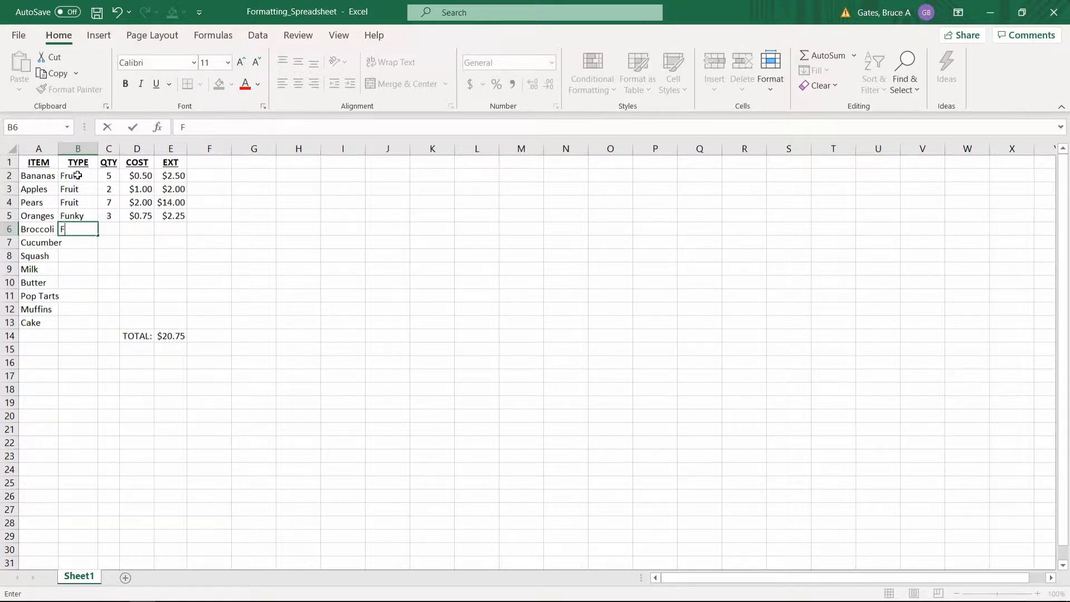
text(r)
key(BackSpace)
text(u)
key(BackSpace)
key(BackSpace)
key(BackSpace)
key(Escape)
Set the type for Oranges in cell B5 back to Fruit
key(Up)
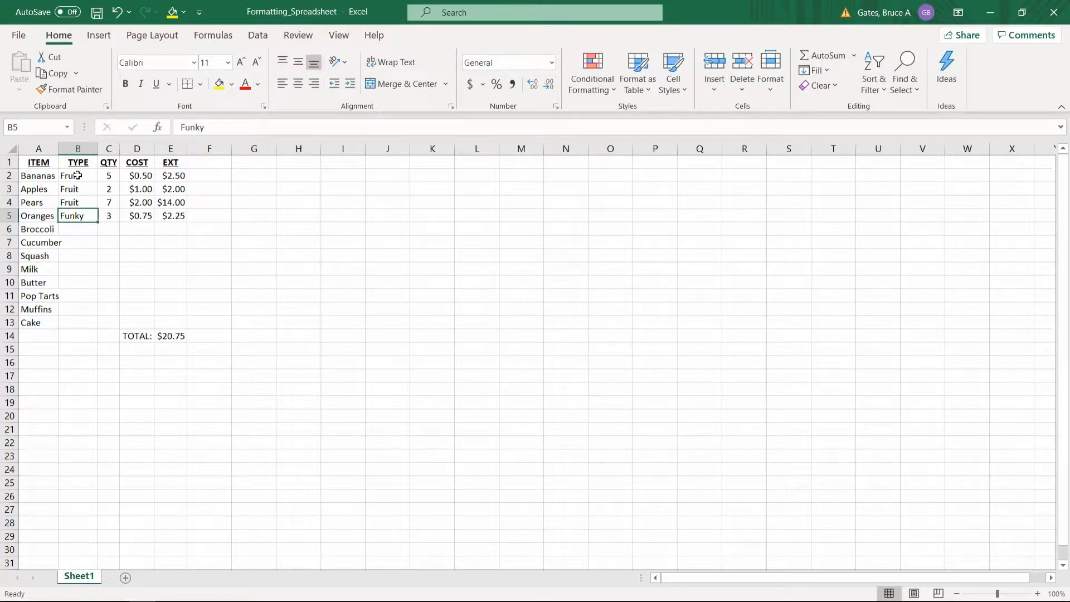
text(Fruit)
key(Return)
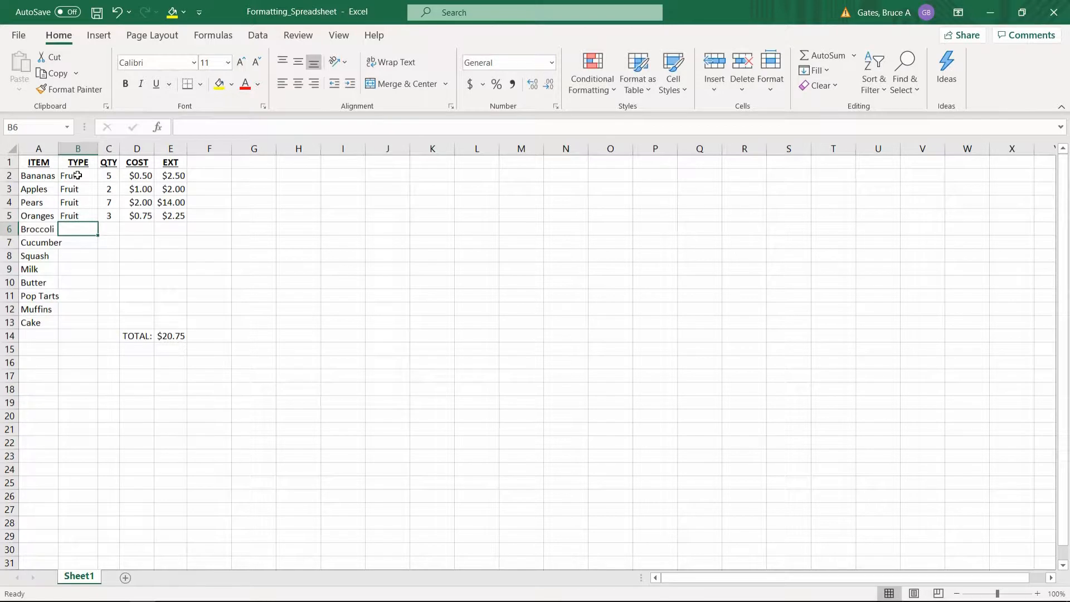
Enter Vegetables as the type for Broccoli, Cucumber and Squash in cells B6 to B8
text(Vege)
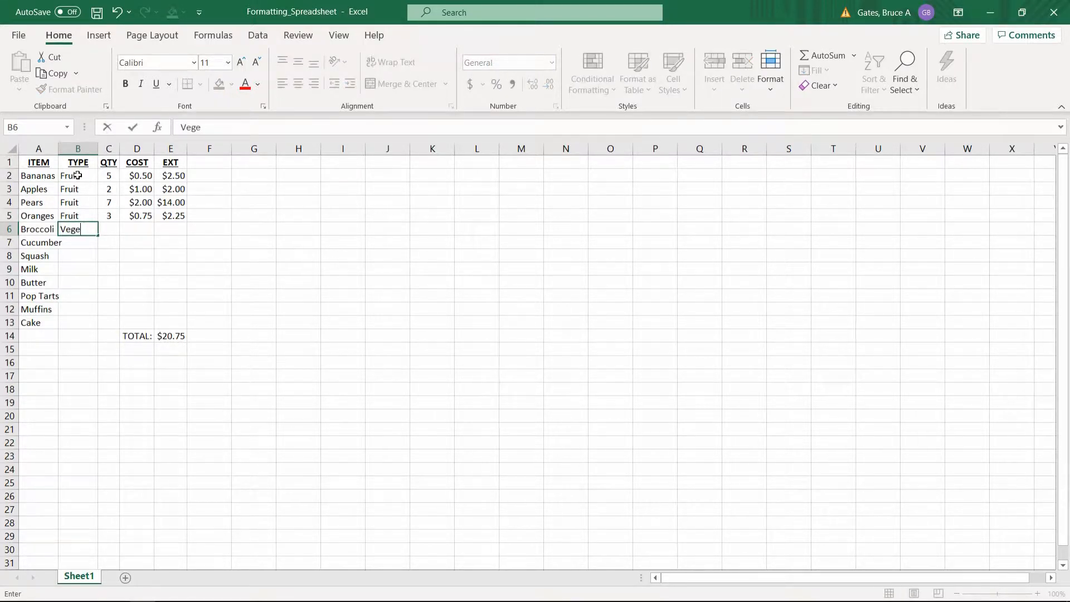
text(rables)
key(Return)
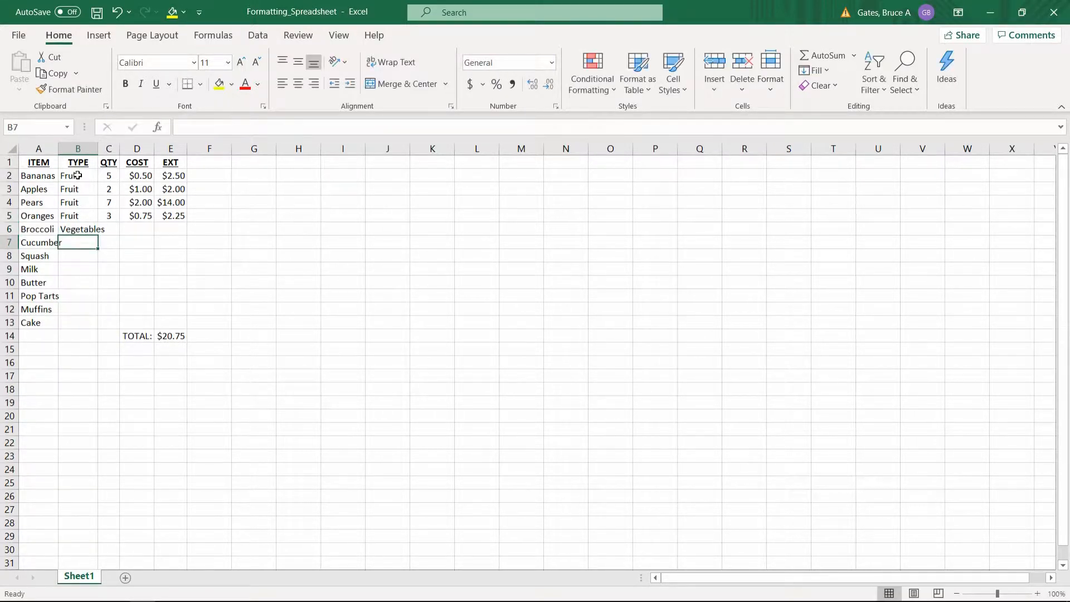
text(Vegetables)
key(Return)
text(Vegetables)
key(Return)
Enter Dairy as the type for Milk and Butter in cells B9 and B10
text(D)
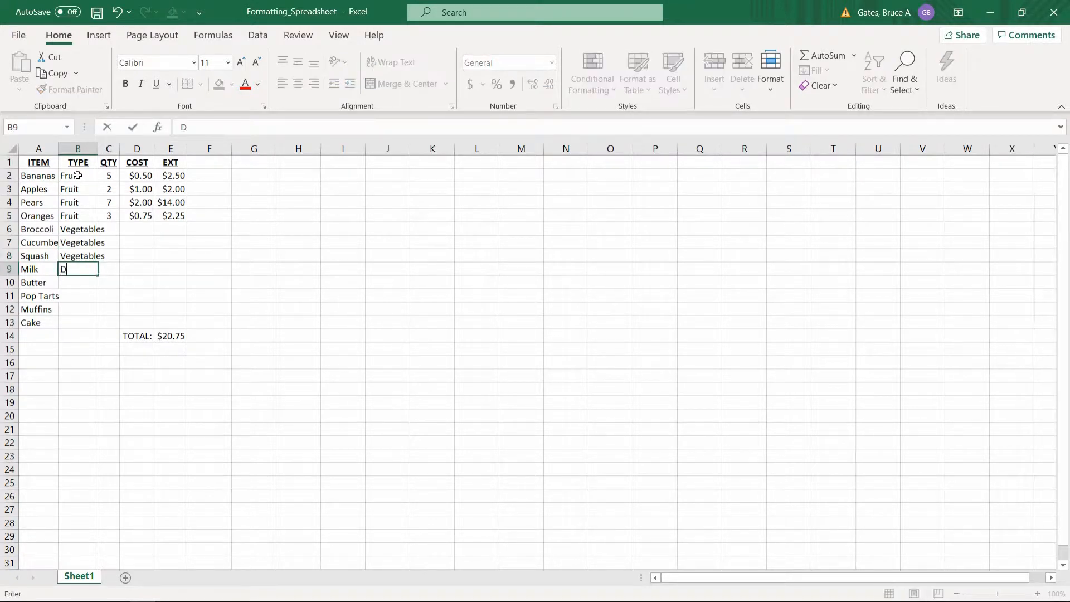
text(airy)
key(Return)
text(Dairy)
key(Return)
Enter Treats as the type for Pop Tarts, Muffins and Cake in cells B11 to B13
text(Tre)
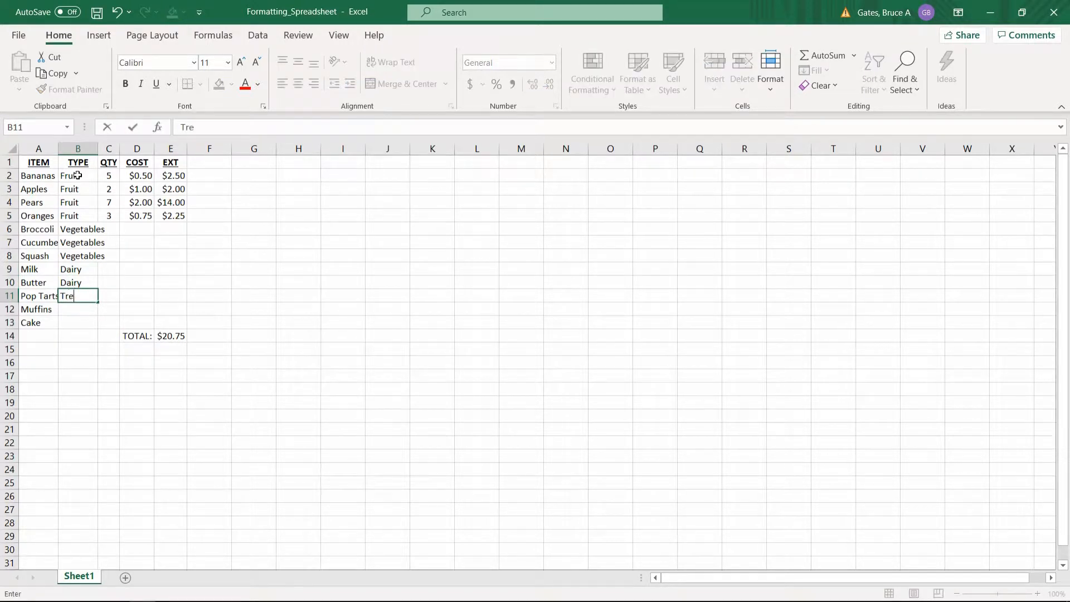
text(ats)
key(Return)
text(T)
key(Return)
text(T)
key(Return)
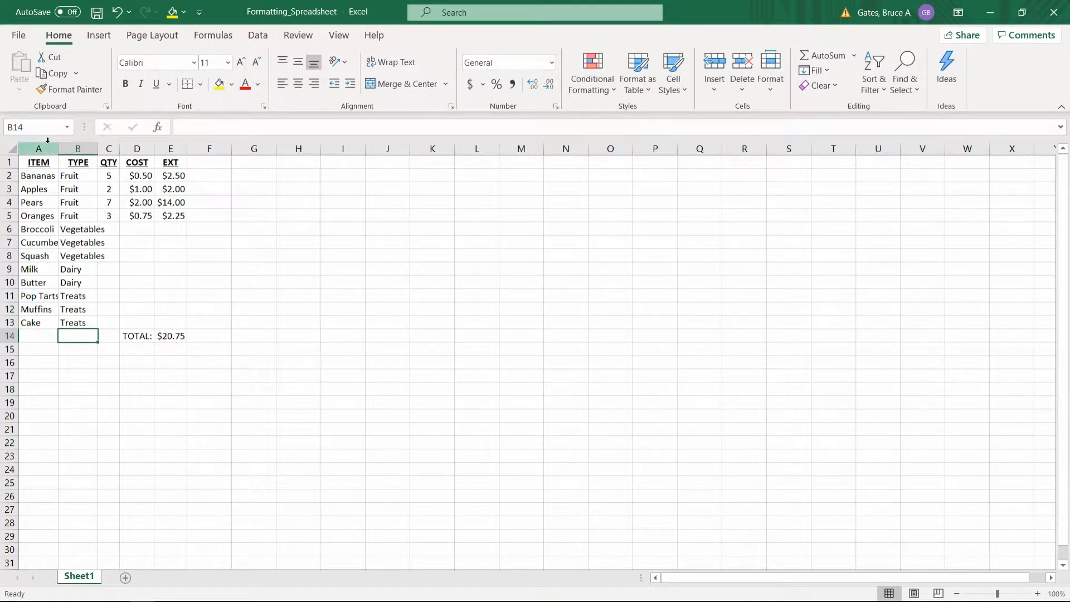
Enter quantities 4, 6 and 8 for Broccoli, Cucumber and Squash in cells C6 to C8
click(45, 243)
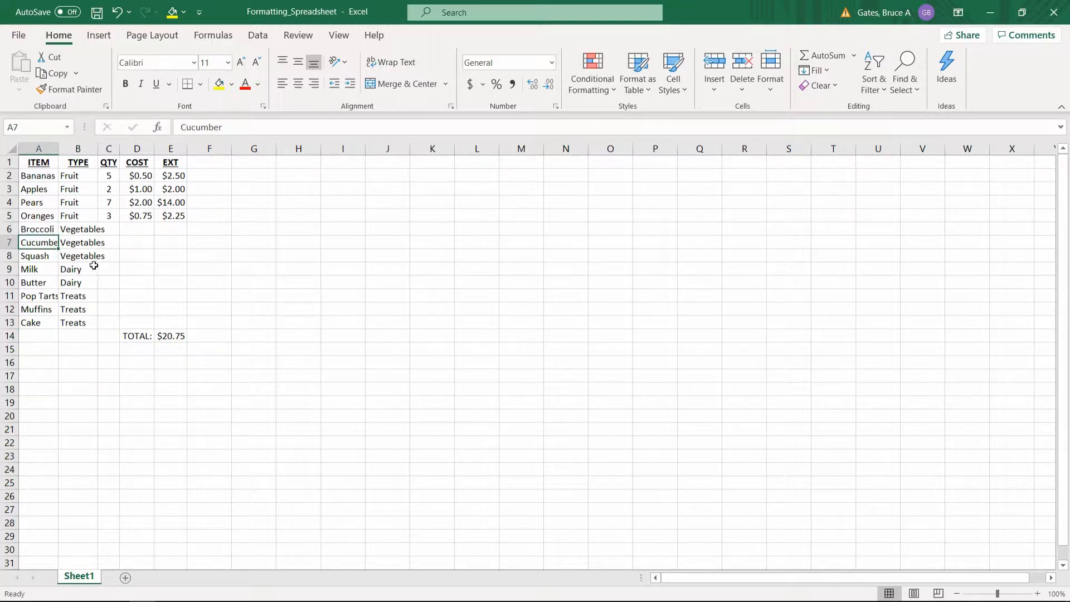
click(108, 228)
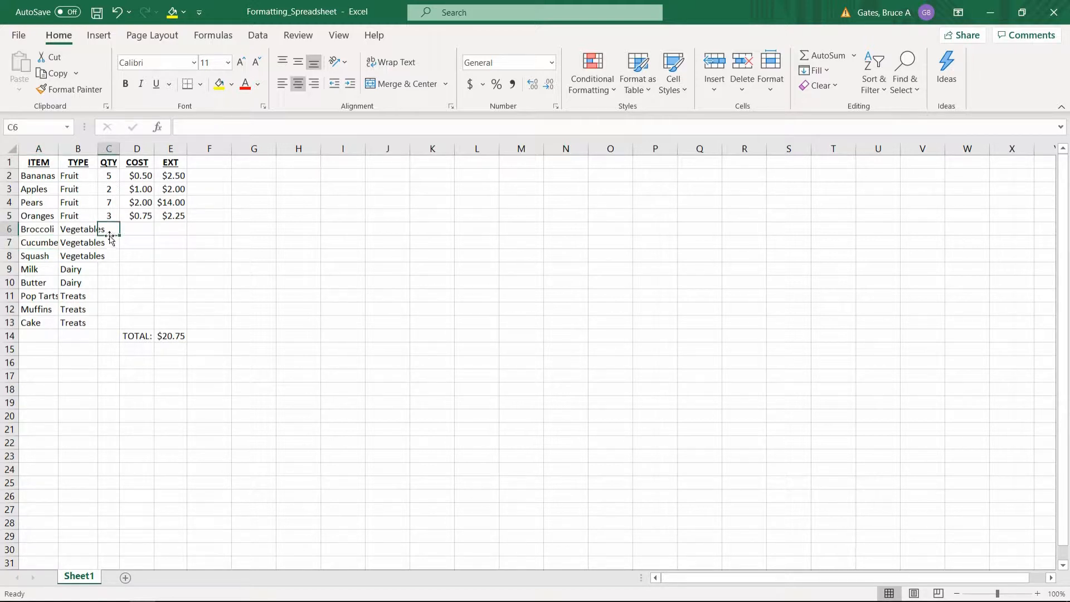
text(4)
key(Return)
text(6)
key(Return)
text(8)
key(Return)
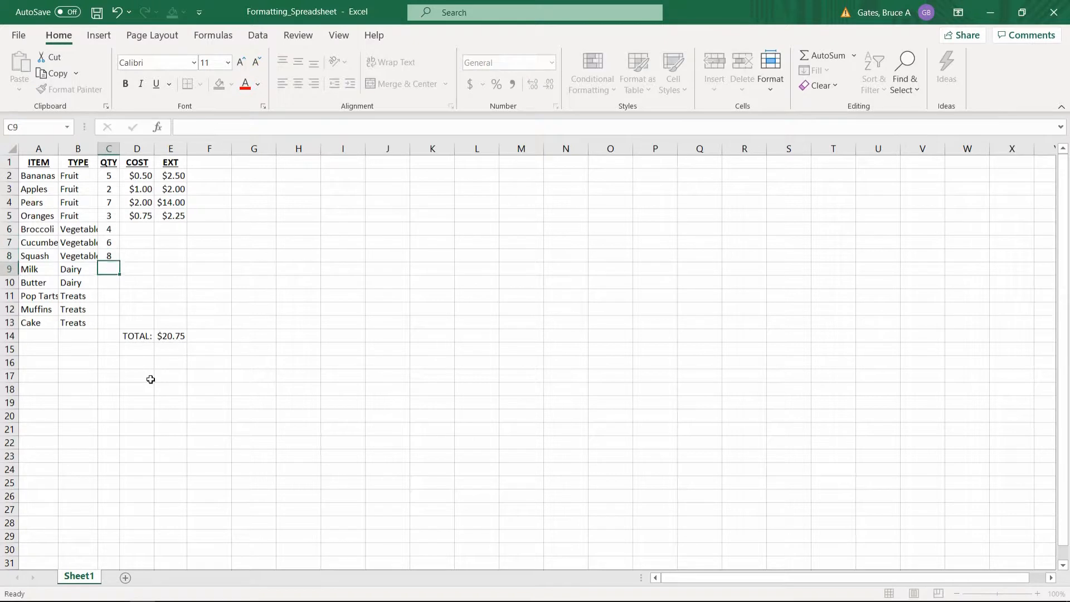
Enter quantities 3, 1, 7, 8 and 9 for Milk, Butter, Pop Tarts, Muffins and Cake in cells C9 to C13
text(3)
key(Return)
text(1)
key(Return)
text(7)
key(Return)
text(8)
key(Return)
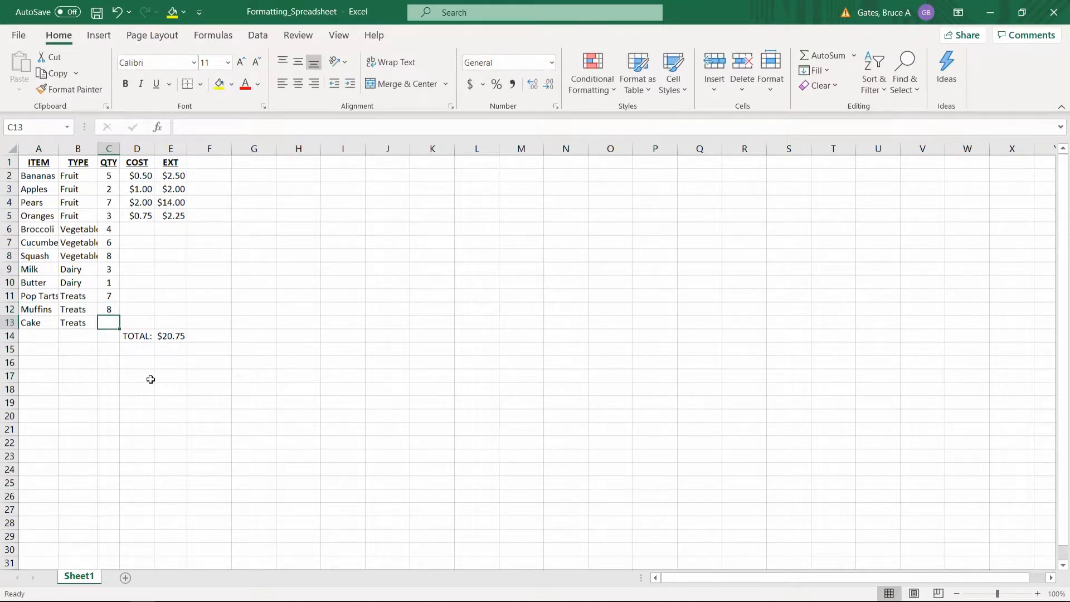
text(9)
key(Up)
key(Up)
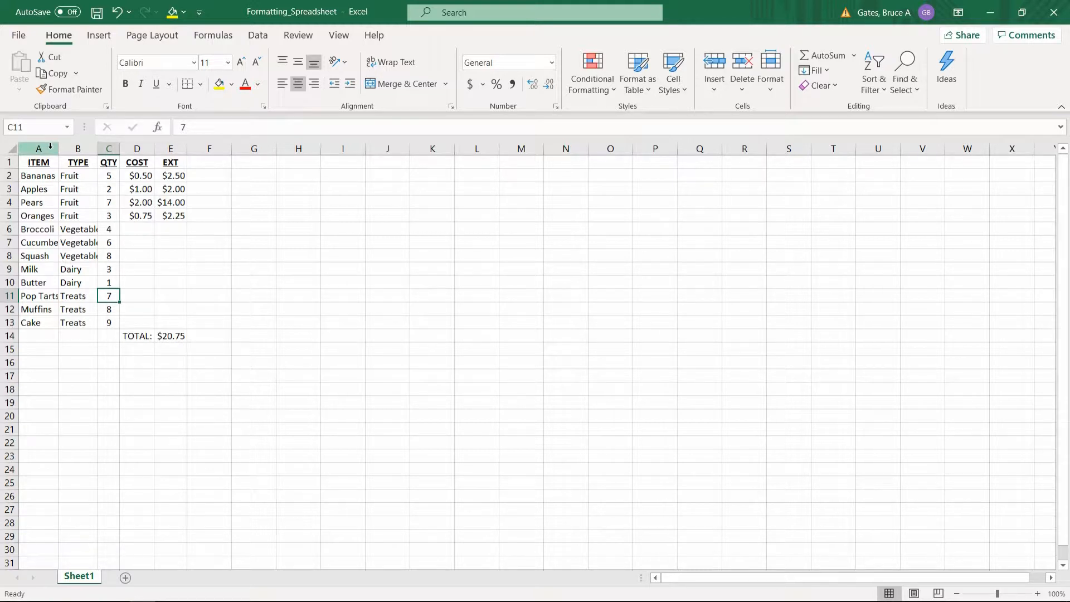
AutoFit the widths of columns A and B together to their longest entries
drag(42, 149, 78, 150)
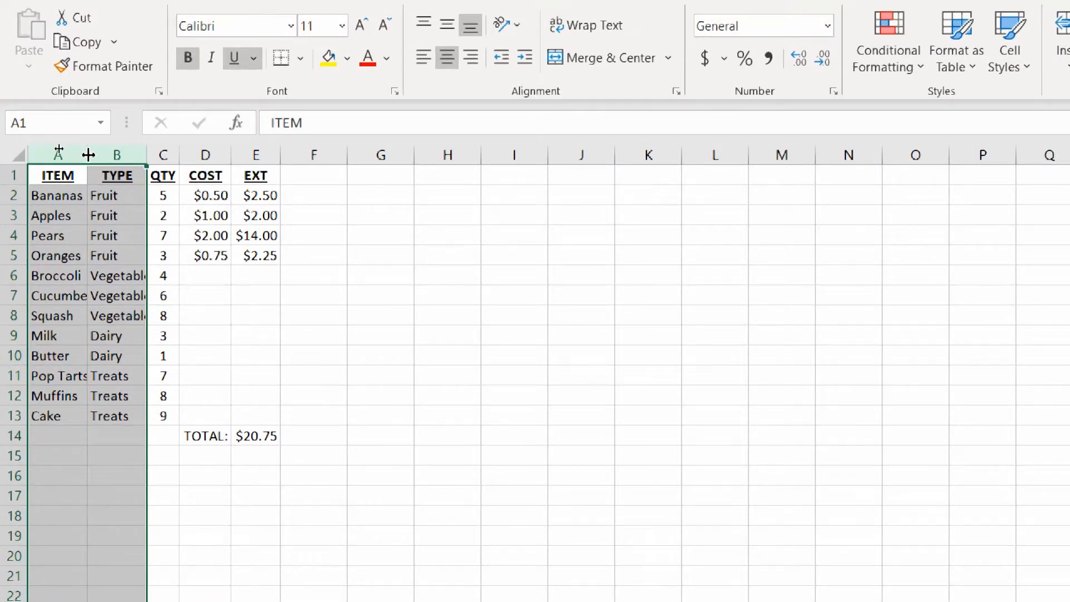
double_click(88, 154)
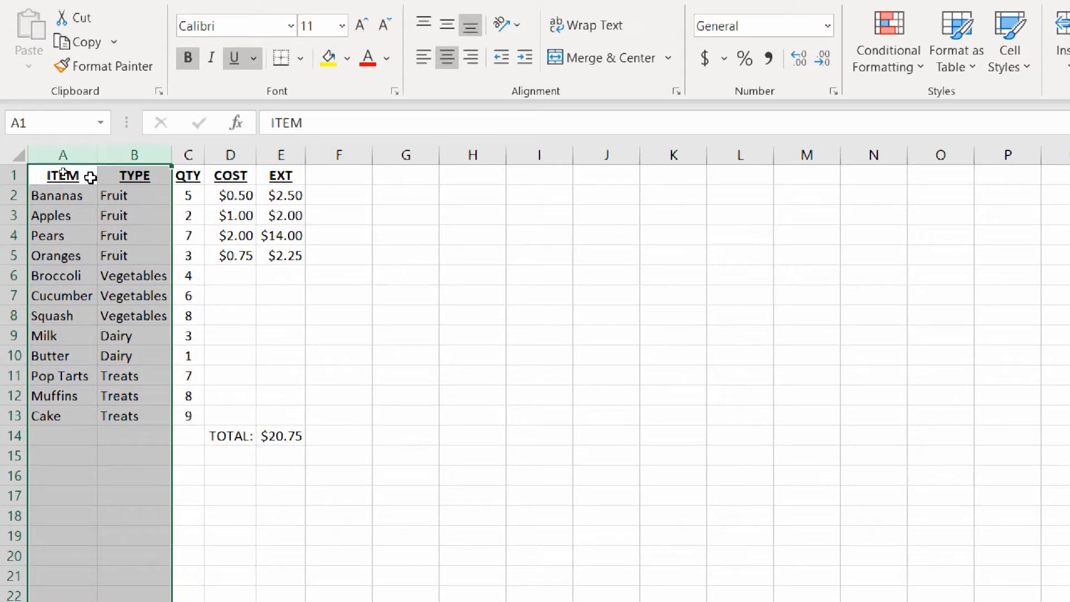
click(119, 266)
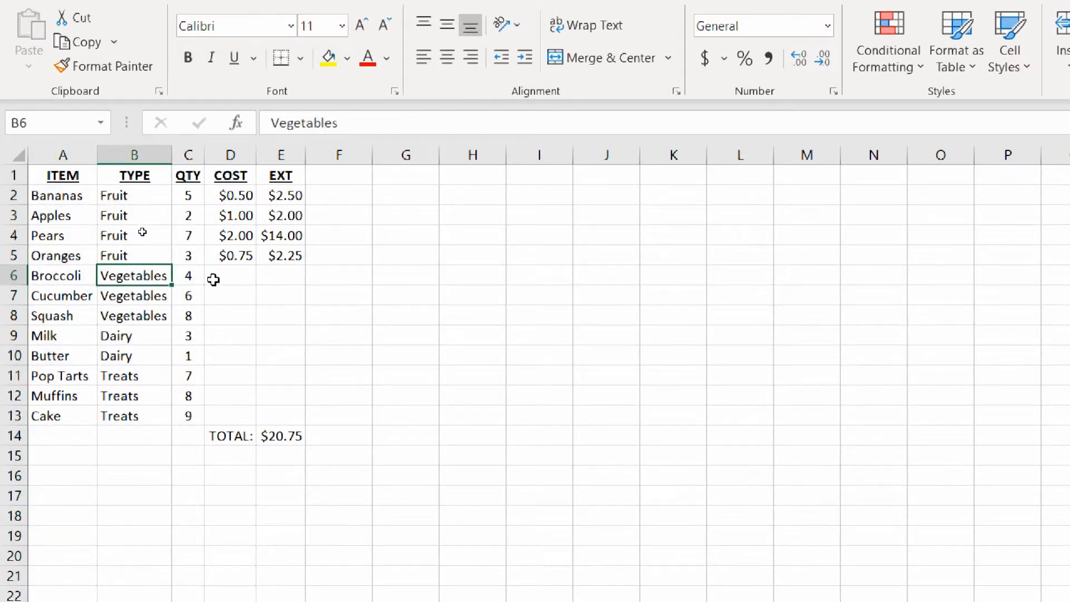
Enter costs of 0.50, 1.00 and 0.25 for Broccoli, Cucumber and Squash in cells D6 to D8
click(251, 279)
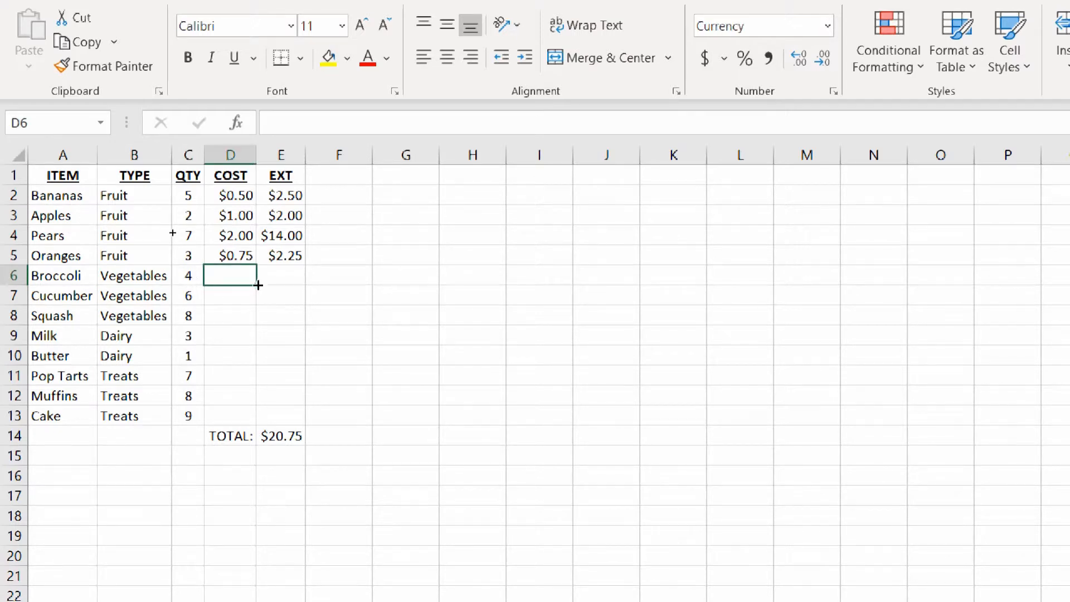
text(.5)
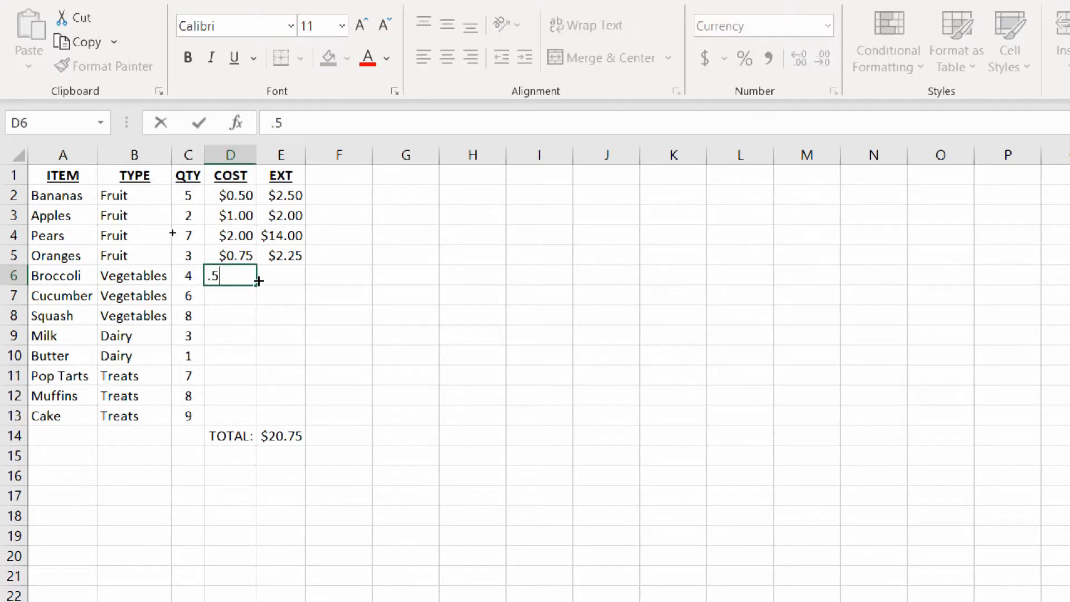
key(Return)
text(.)
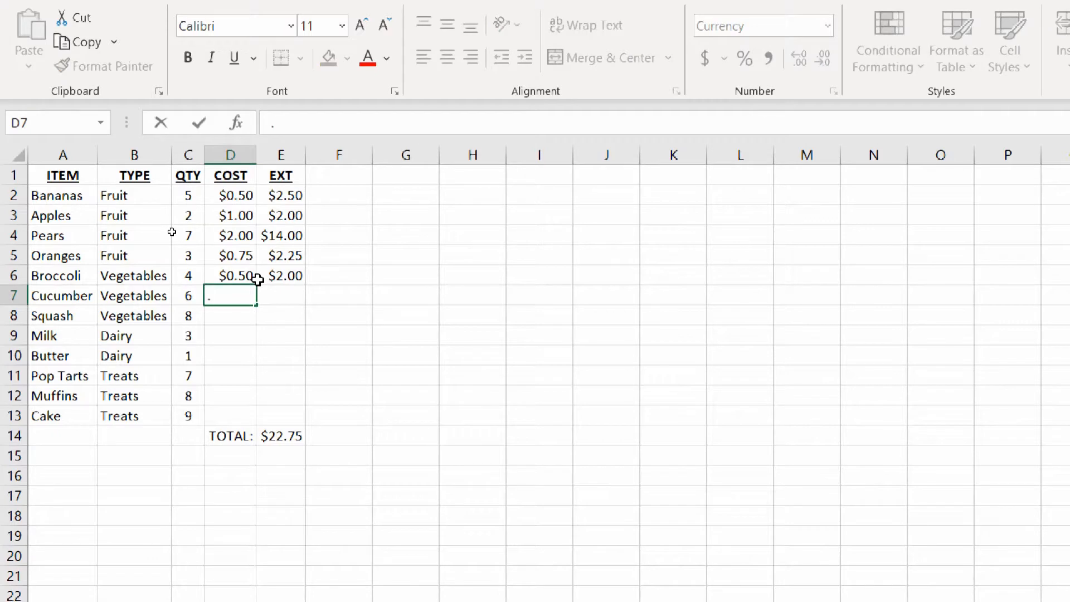
text(1.00)
key(Return)
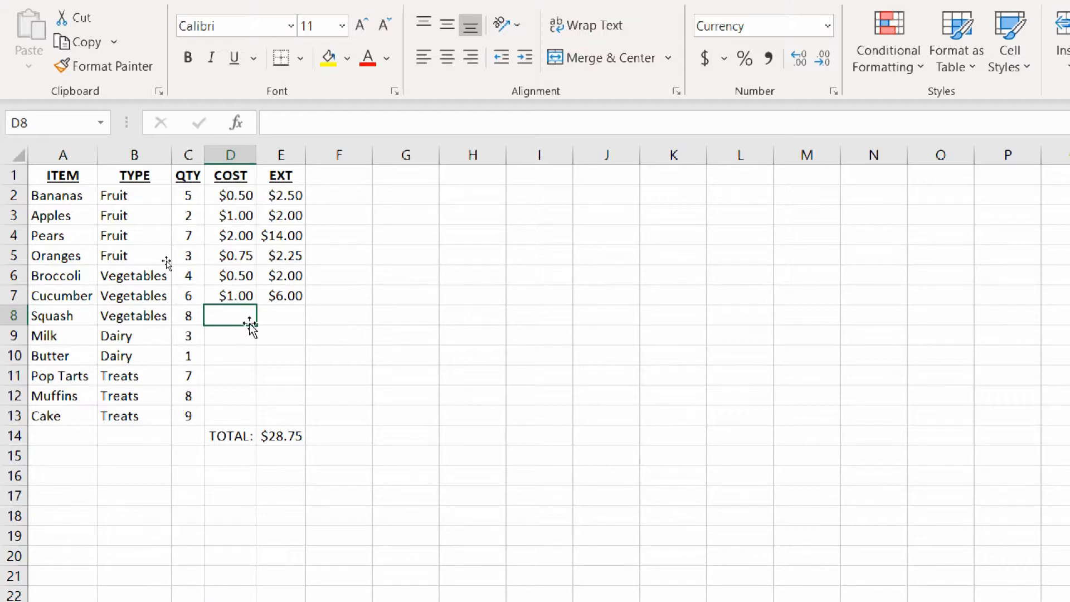
text(.25)
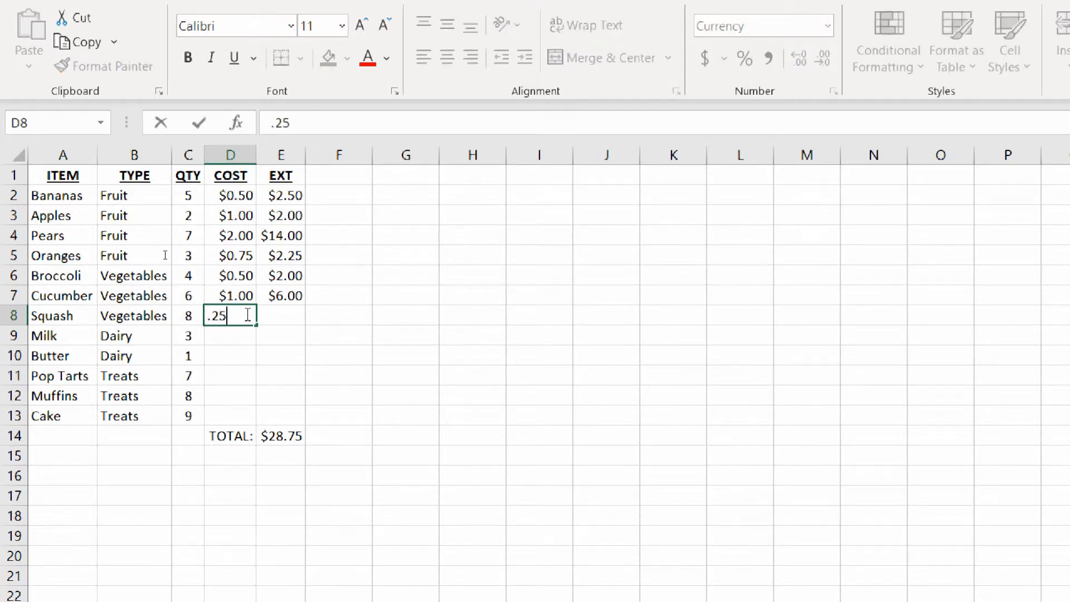
key(Return)
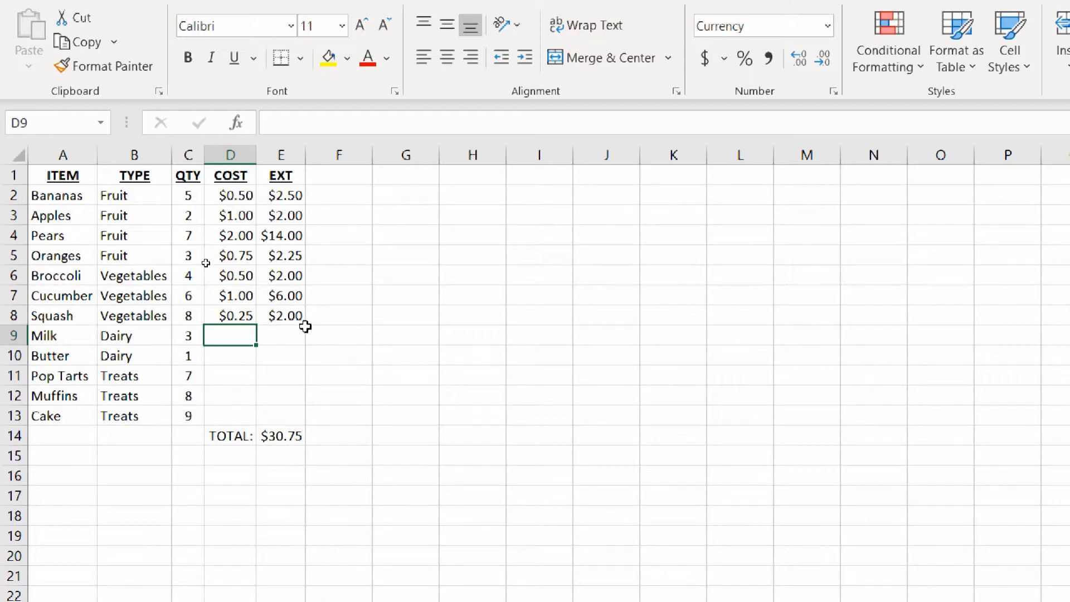
Inspect the EXT column cells E6 to E10 to see which of them contain a formula
click(290, 311)
click(289, 296)
click(295, 275)
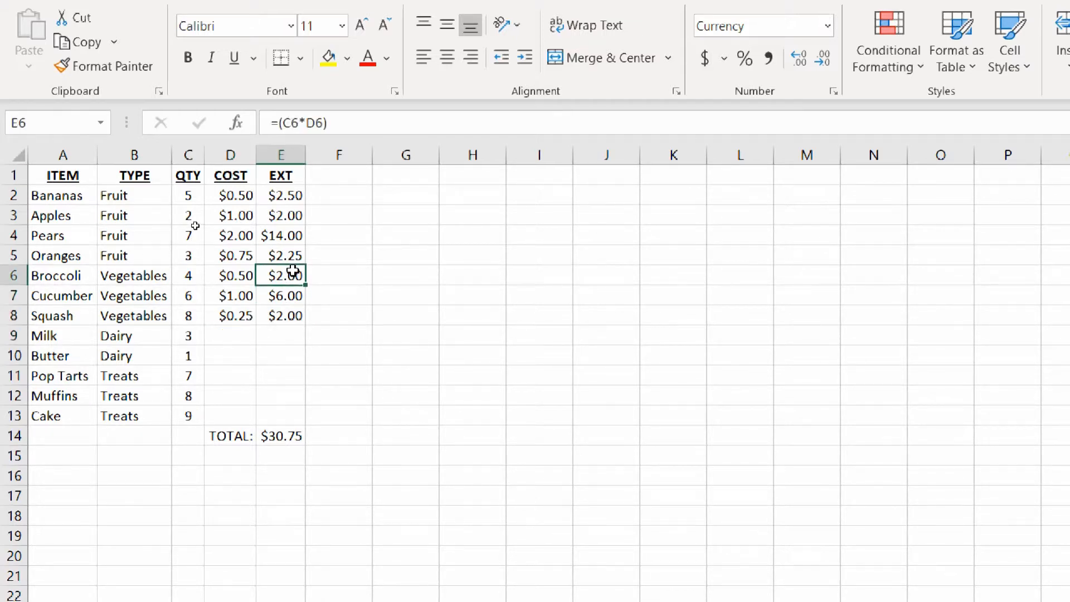
click(283, 318)
click(282, 334)
click(280, 354)
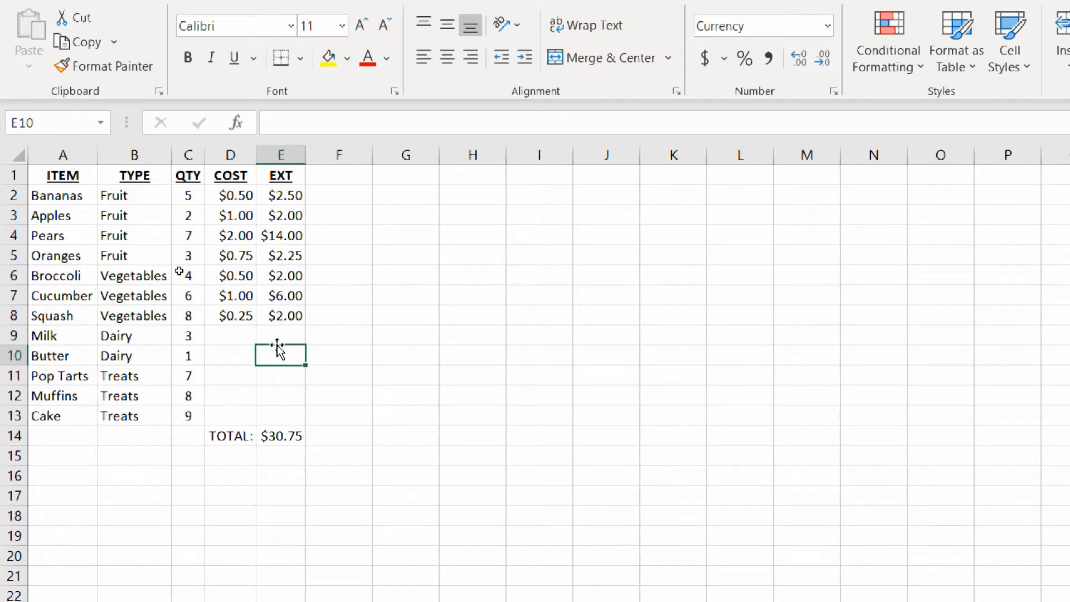
Enter costs of 0.75 for Milk and 0.50 for Butter in cells D9 and D10
click(223, 331)
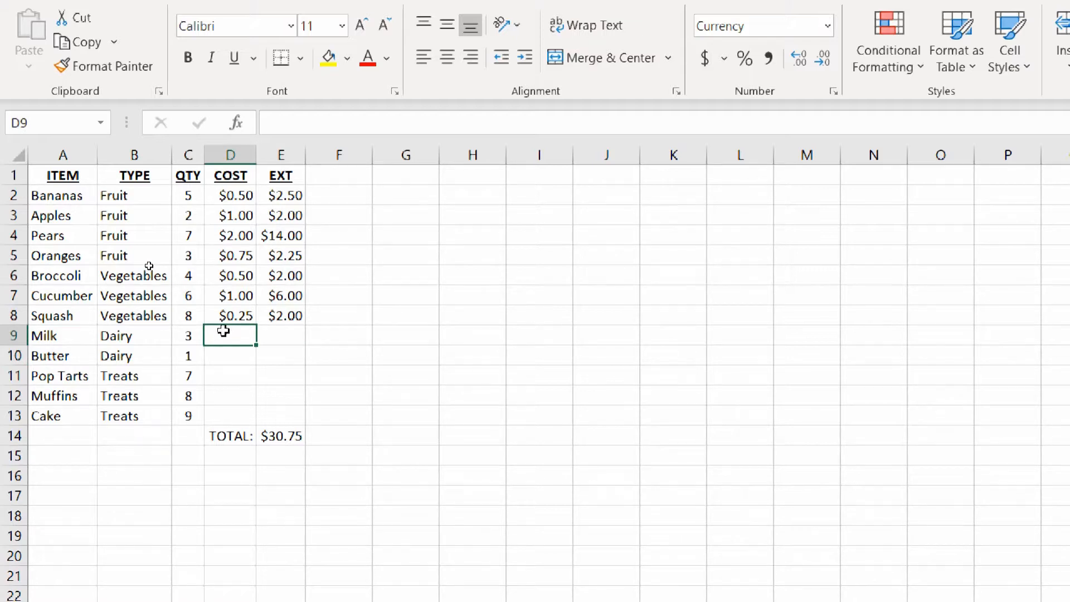
text(.75)
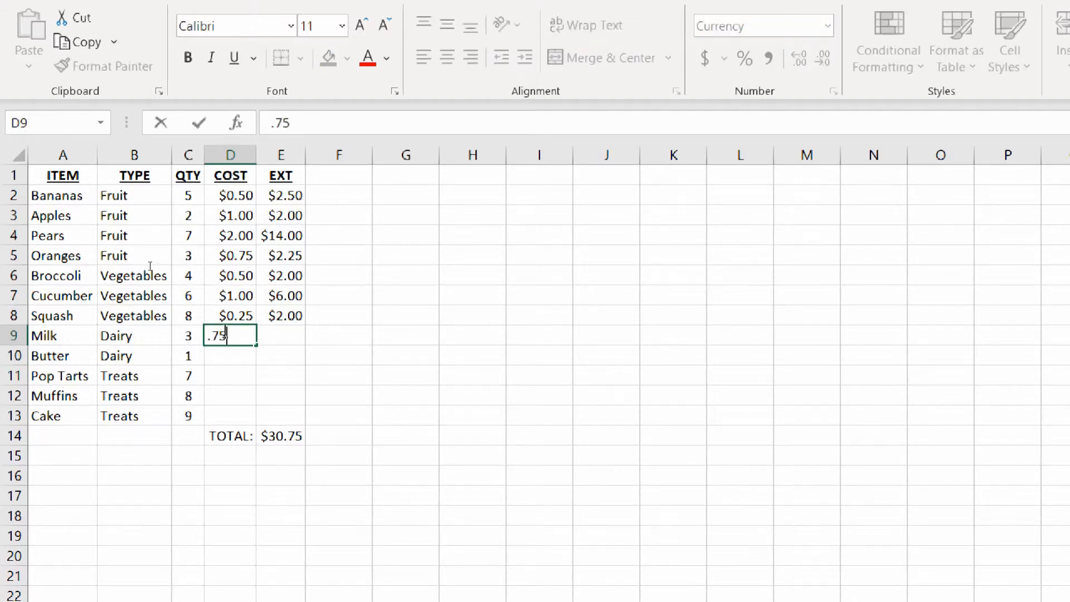
key(Return)
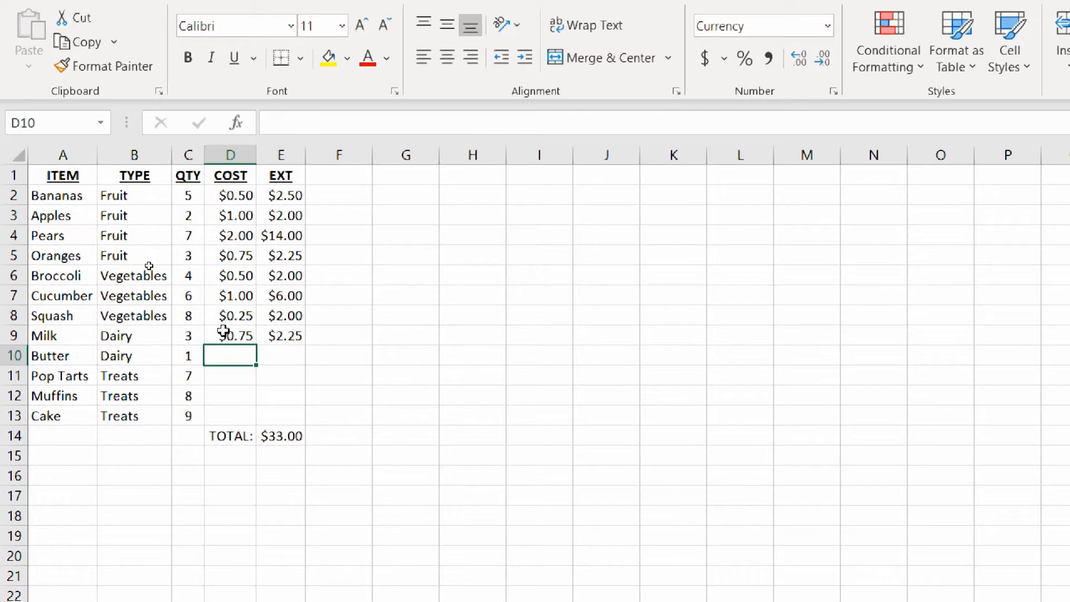
text(.50)
key(Return)
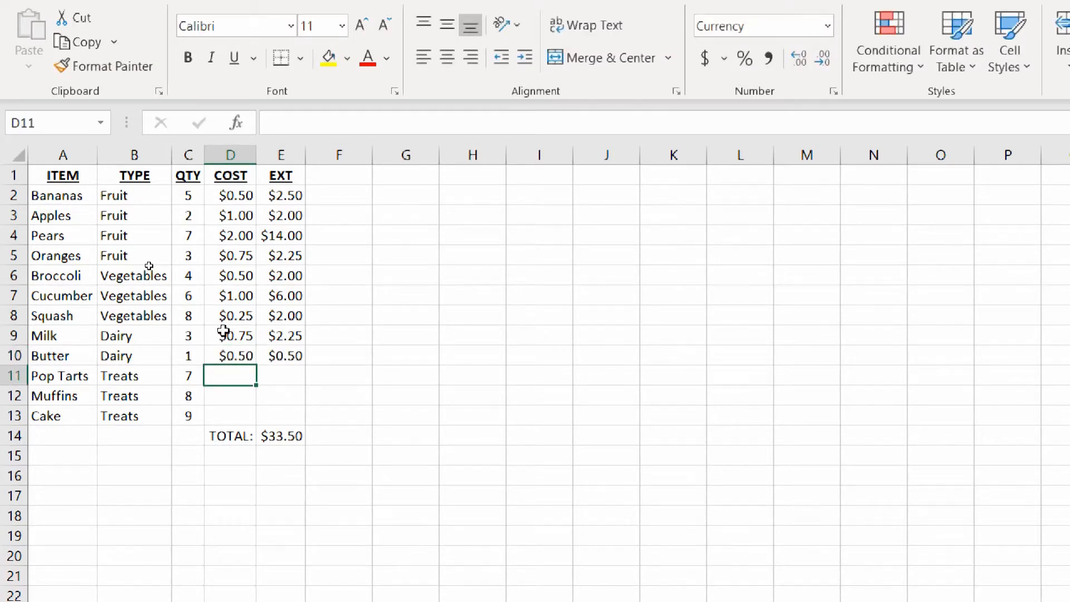
Enter costs of 1.00, 2.00 and 1.25 for Pop Tarts, Muffins and Cake in cells D11 to D13
text(.)
key(BackSpace)
text(1.00)
key(Return)
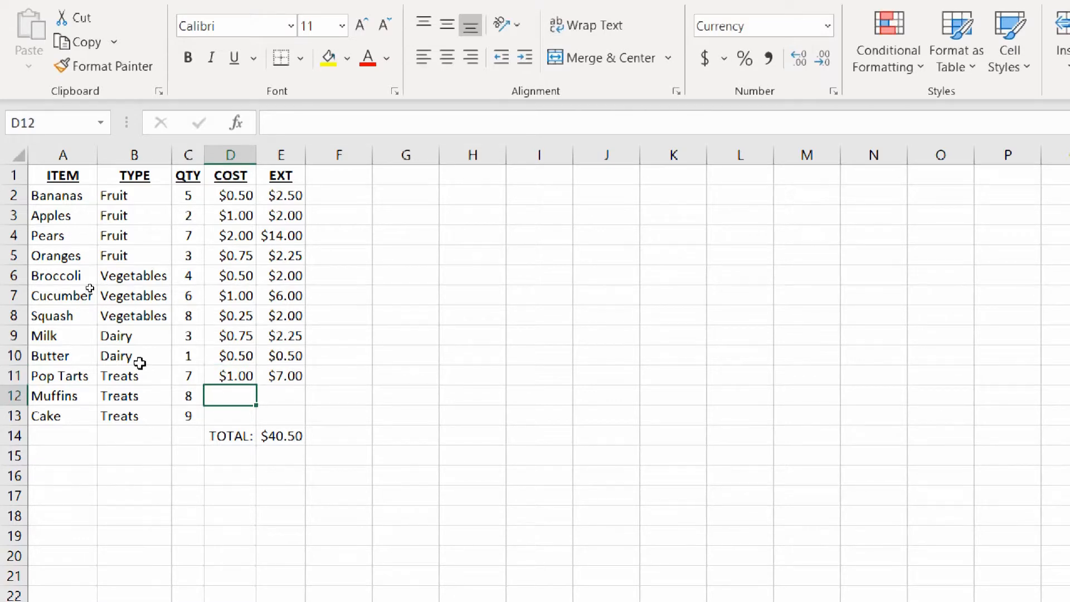
text(2.00)
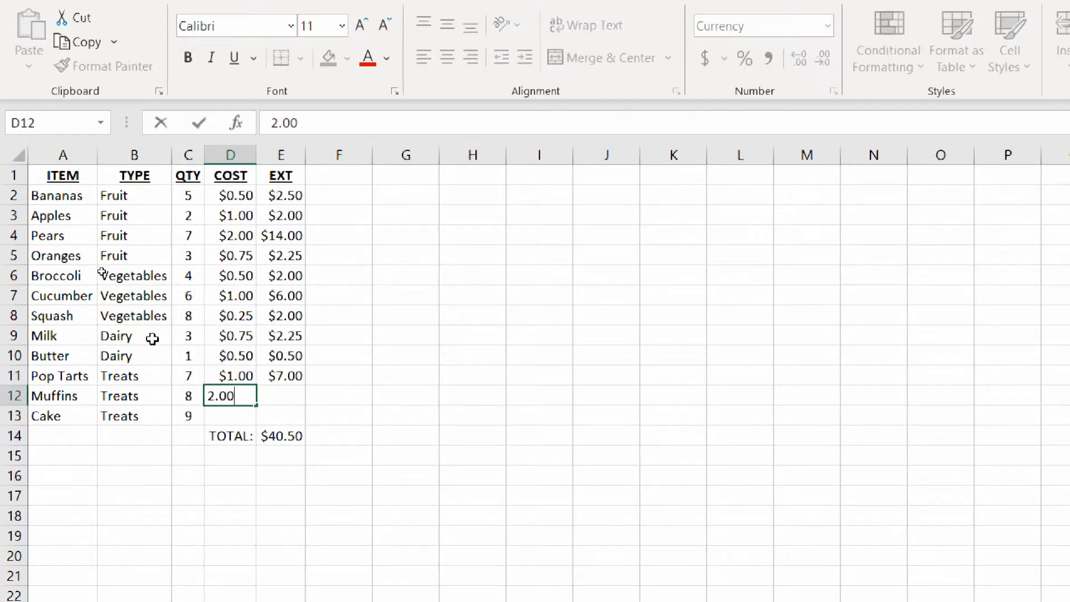
key(Return)
text(1.25)
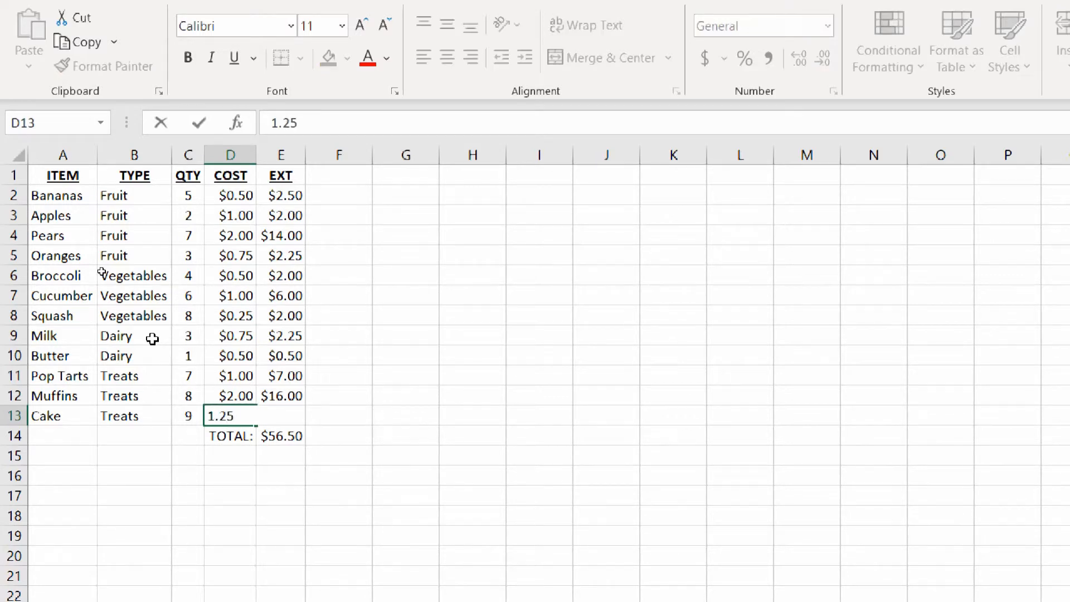
key(Return)
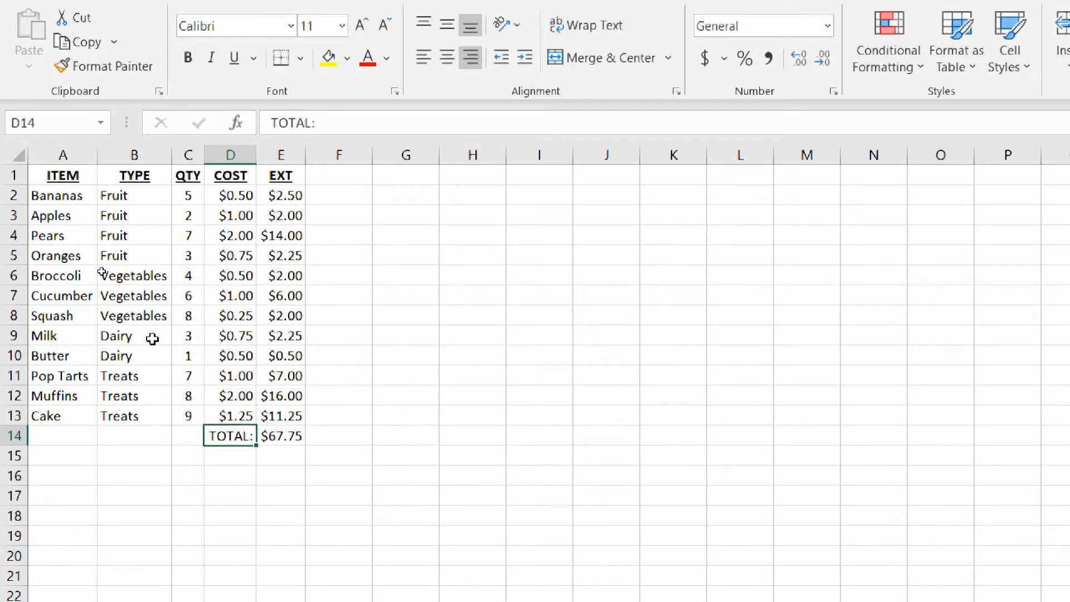
click(8, 435)
right_click(8, 435)
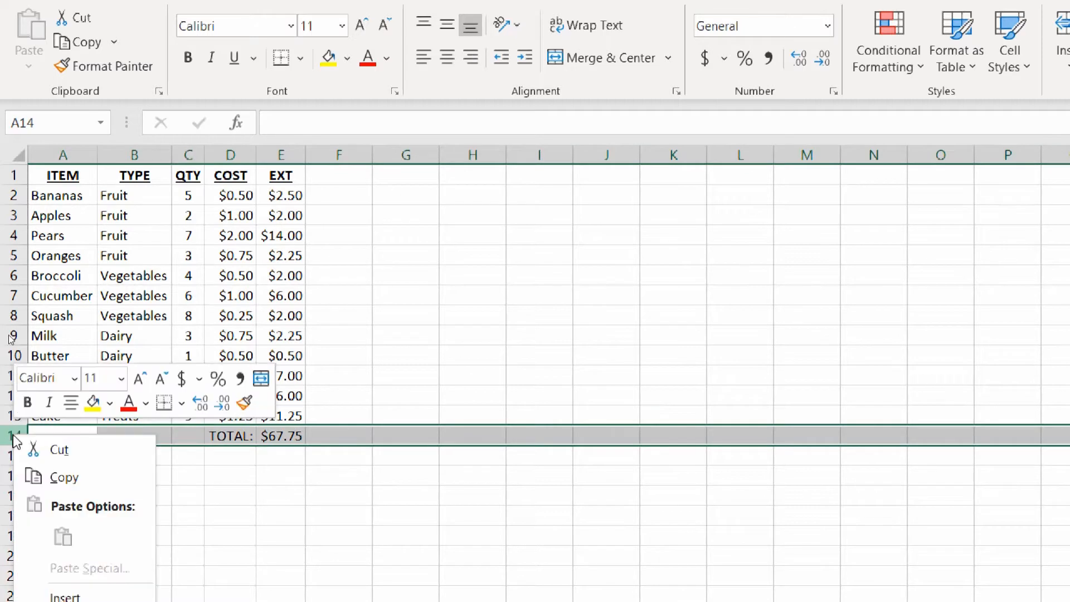
key(Escape)
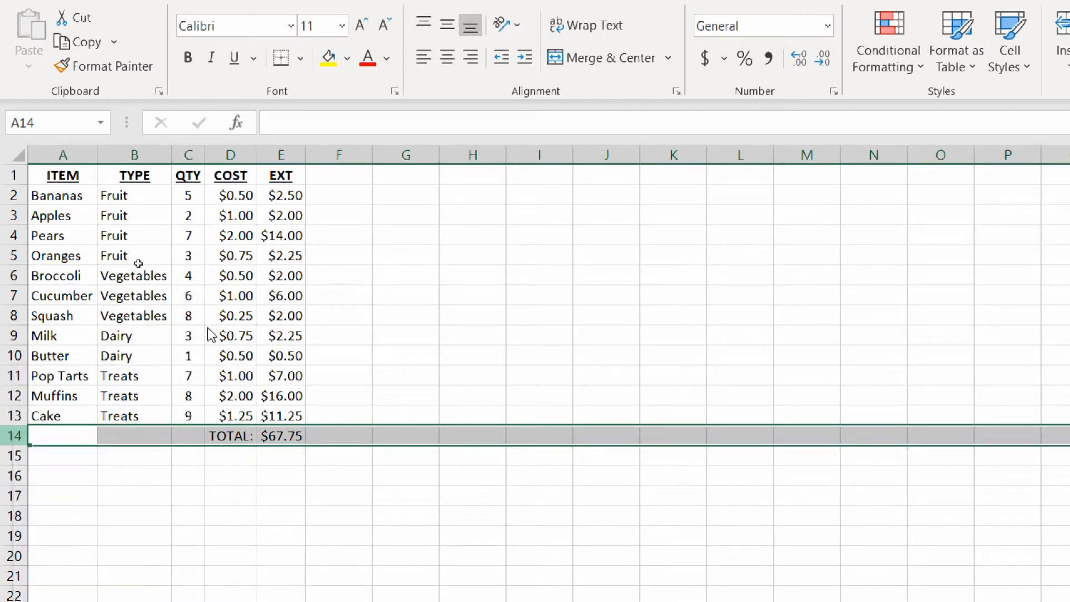
Fill the Cake row, cells A13 to E13, with yellow
scroll(201, 368, down, 1)
drag(32, 357, 274, 356)
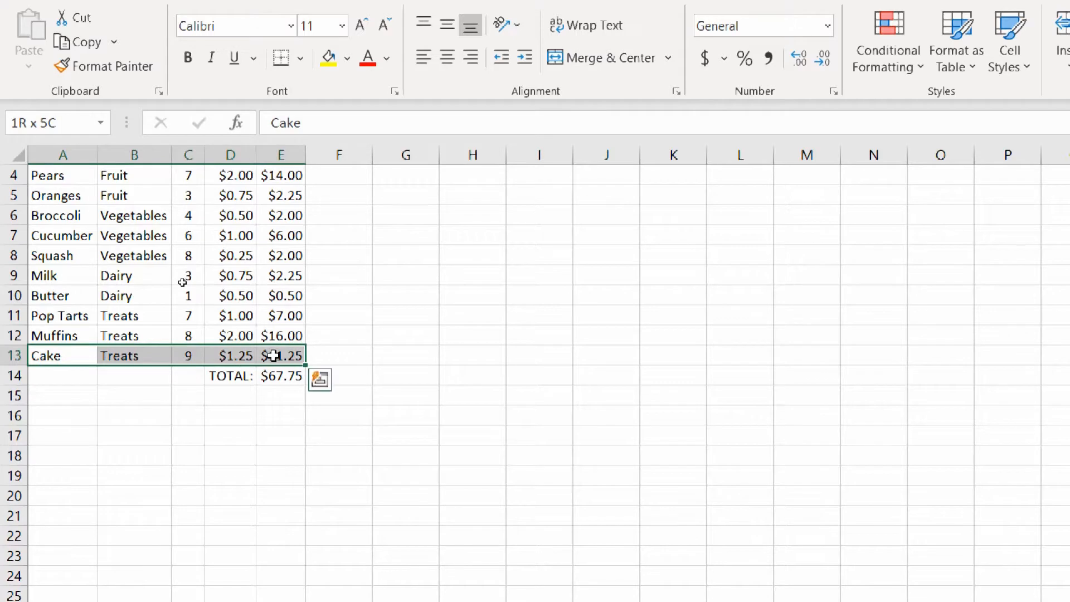
click(328, 57)
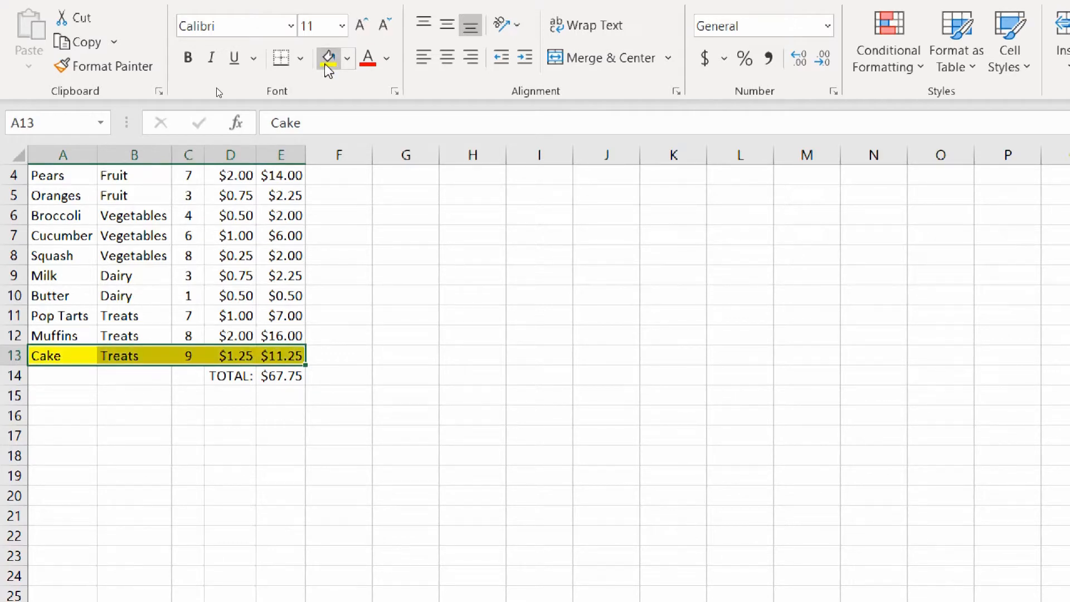
Insert a new row between the Cake row and the TOTAL row
click(17, 378)
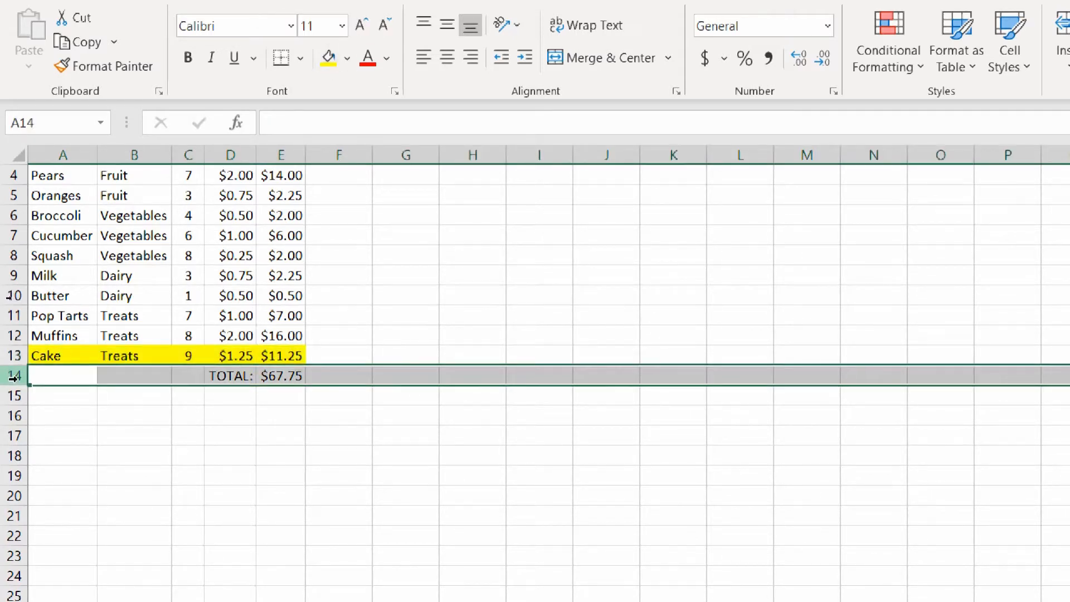
right_click(16, 378)
click(68, 533)
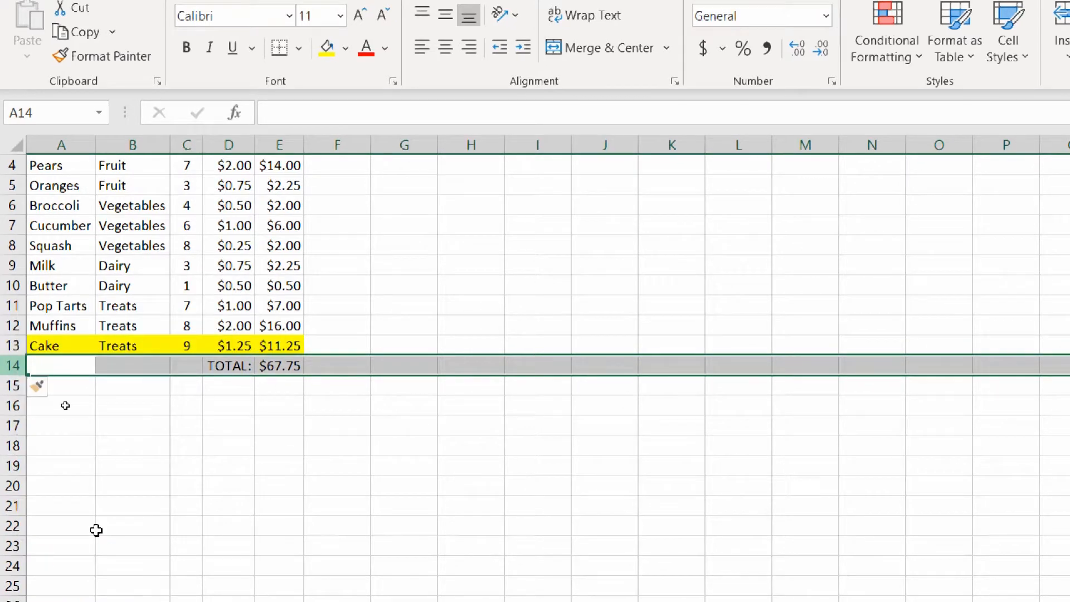
click(64, 362)
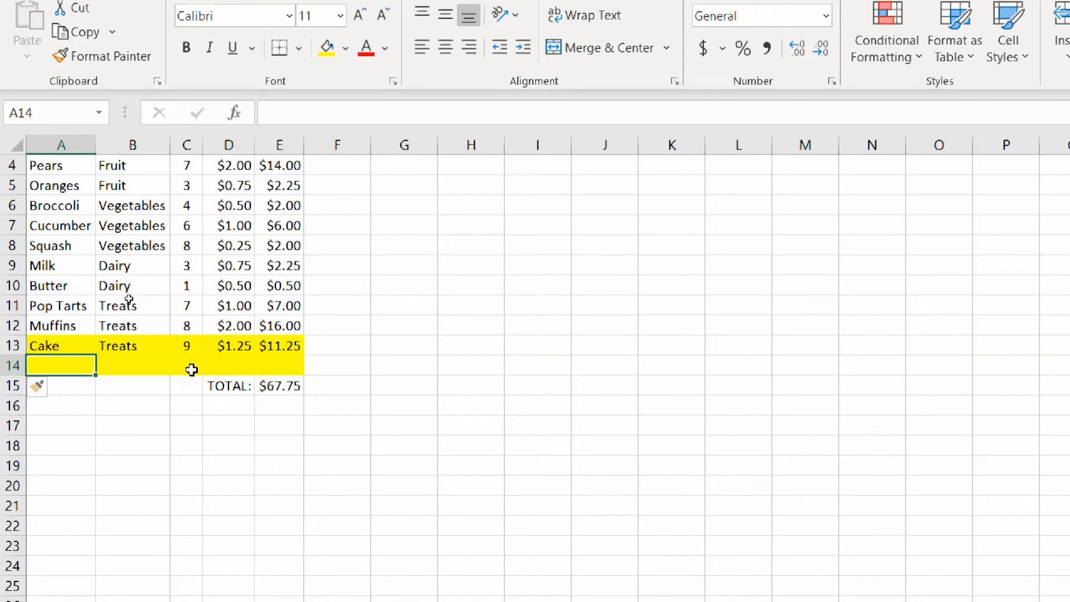
Change the fill color of the Cake row, cells A13 to E13, to orange
drag(53, 343, 276, 347)
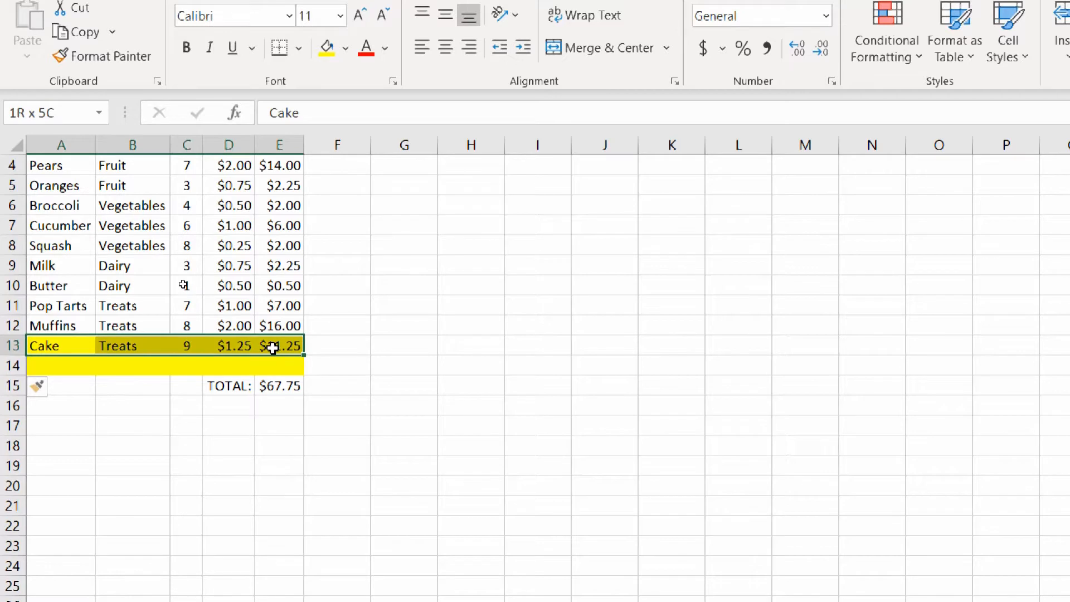
click(345, 50)
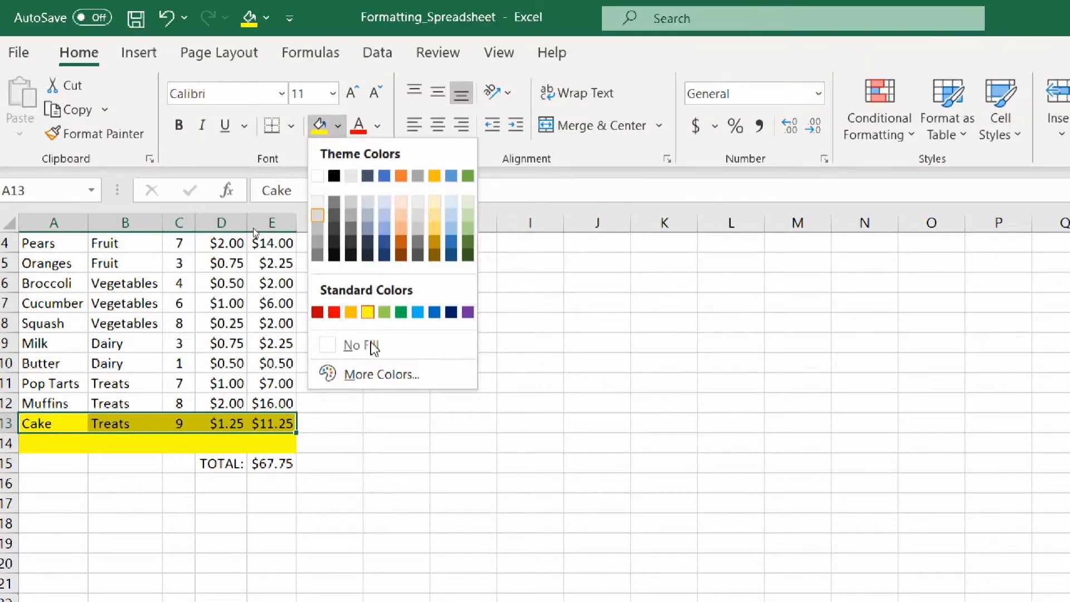
click(351, 311)
click(211, 419)
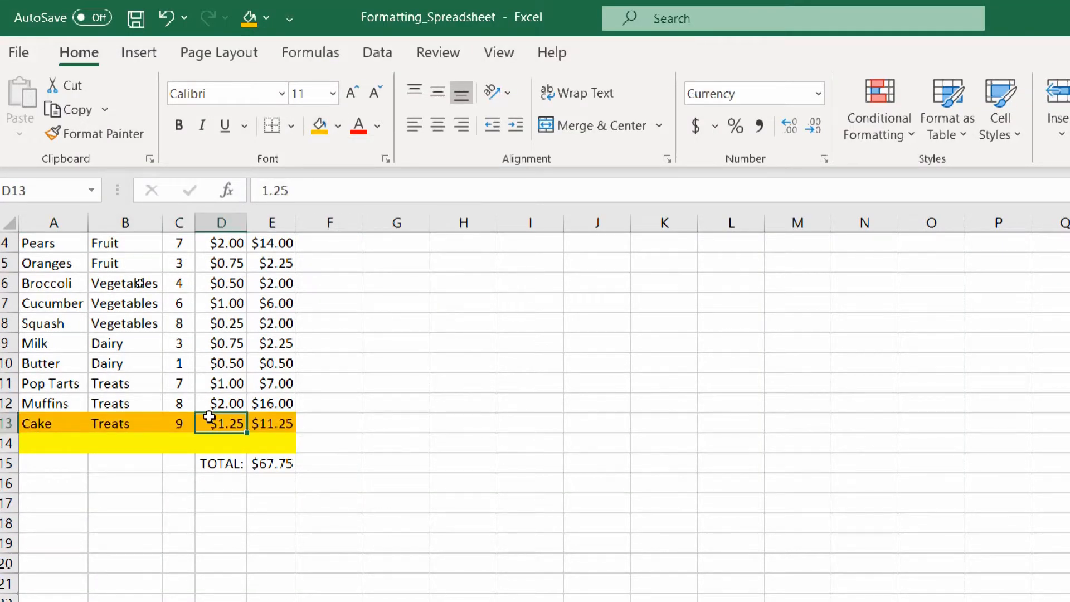
Insert another row directly below the orange Cake row, above the blank yellow row
right_click(13, 445)
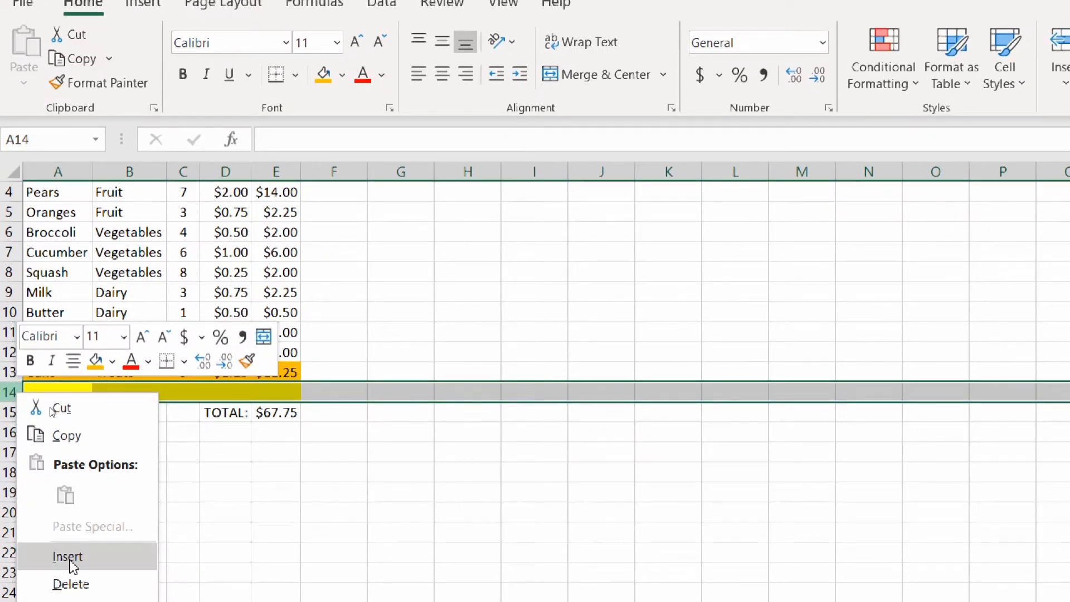
click(70, 557)
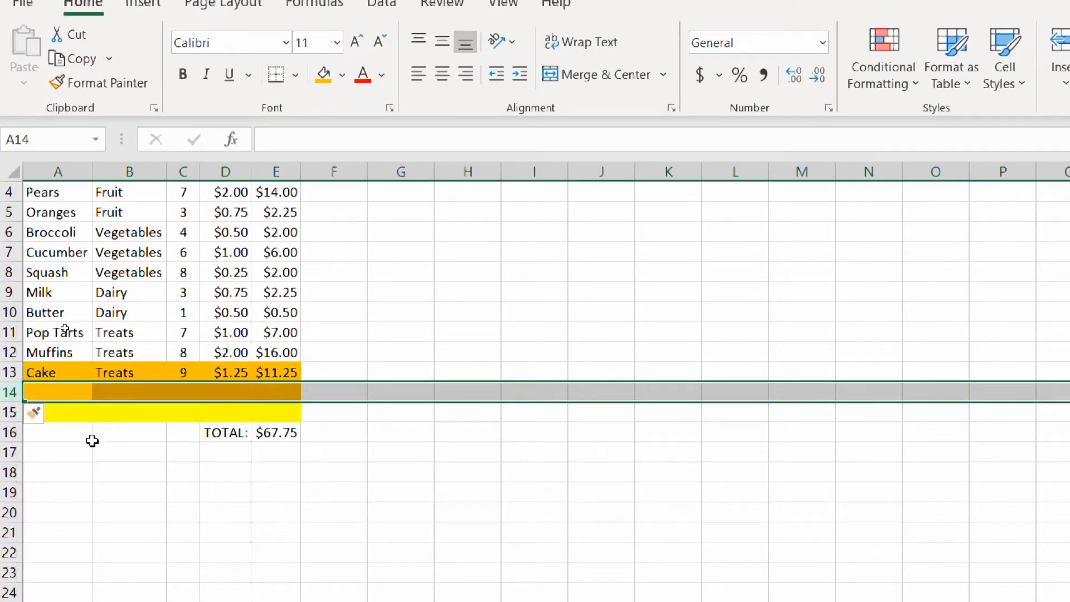
click(105, 411)
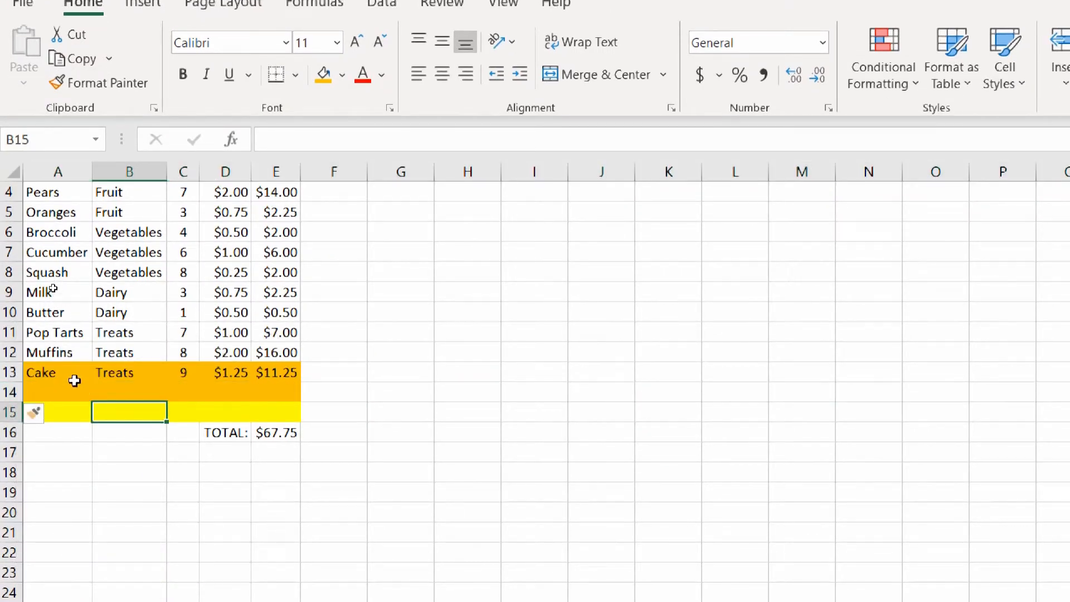
Undo both row insertions below Cake and the orange and yellow fills on the Cake row
key(ctrl+z)
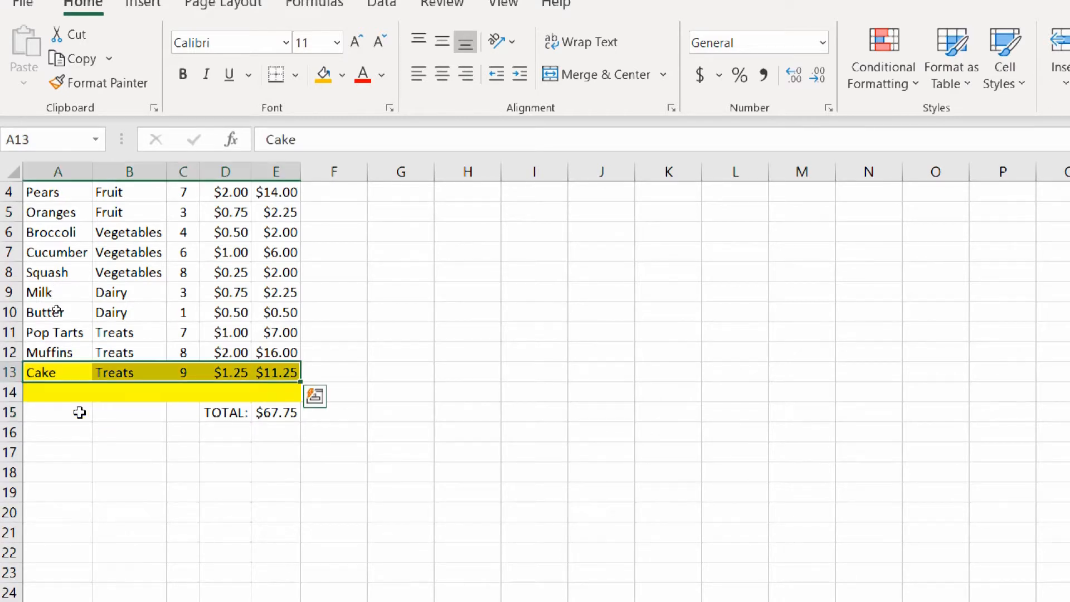
key(ctrl+z)
key(ctrl+z)
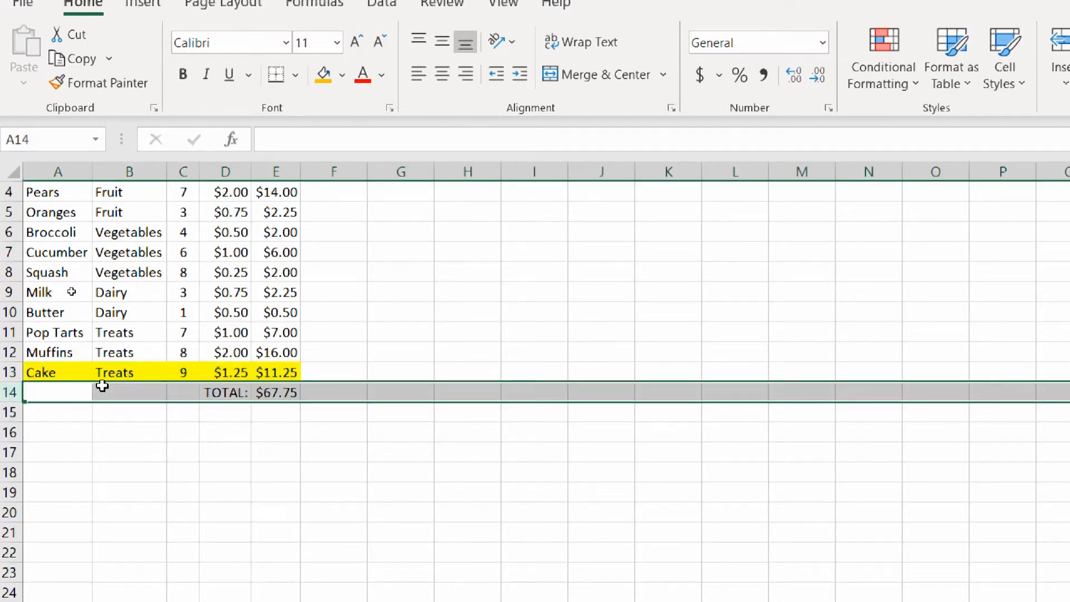
click(149, 350)
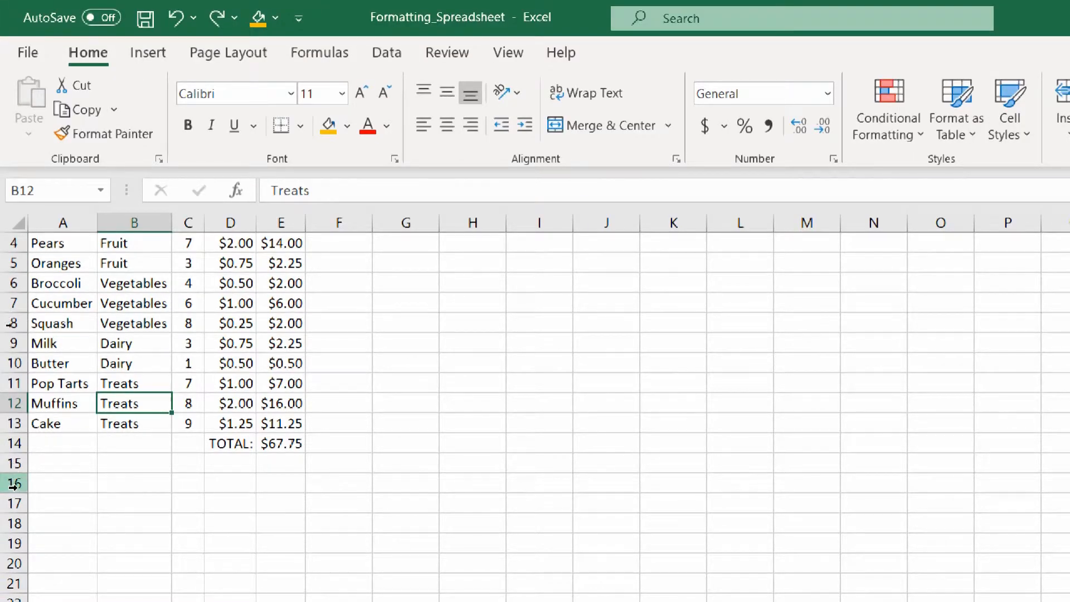
Save the Formatting_Spreadsheet workbook under its existing name
scroll(60, 303, up, 1)
click(60, 305)
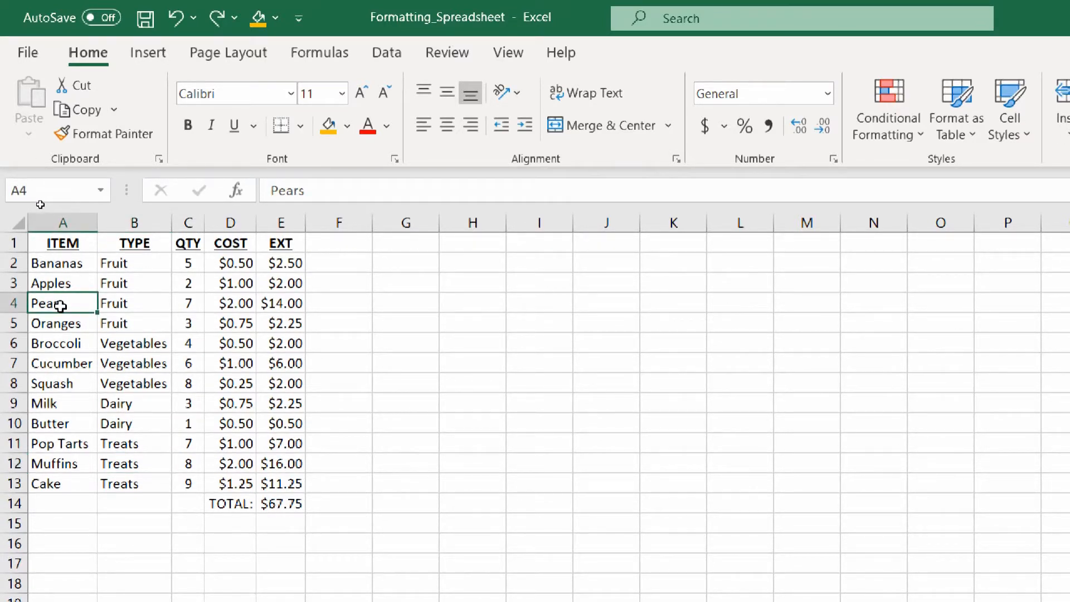
click(10, 51)
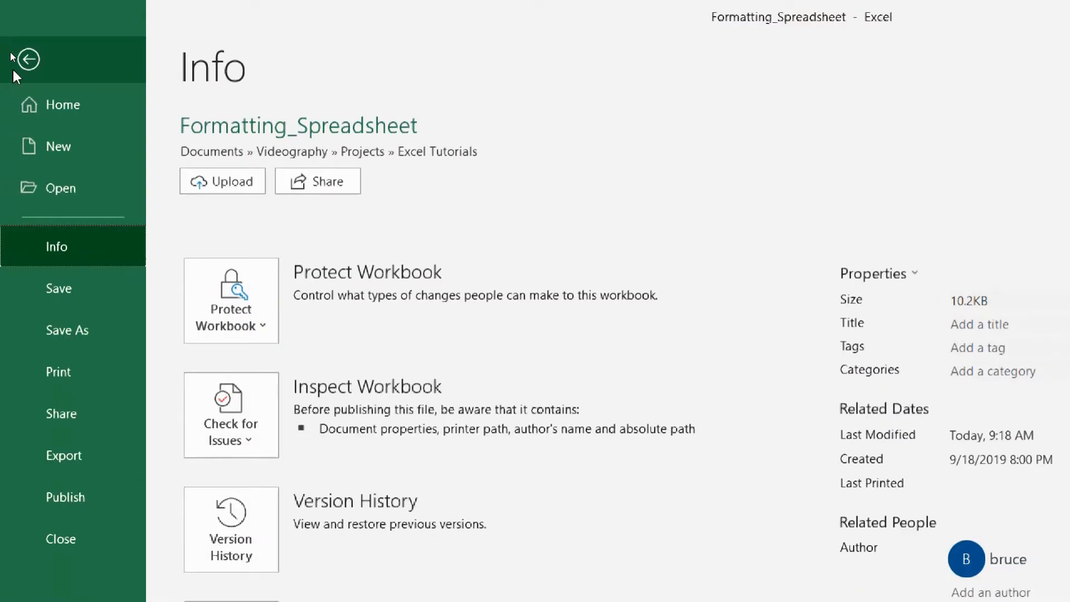
click(57, 287)
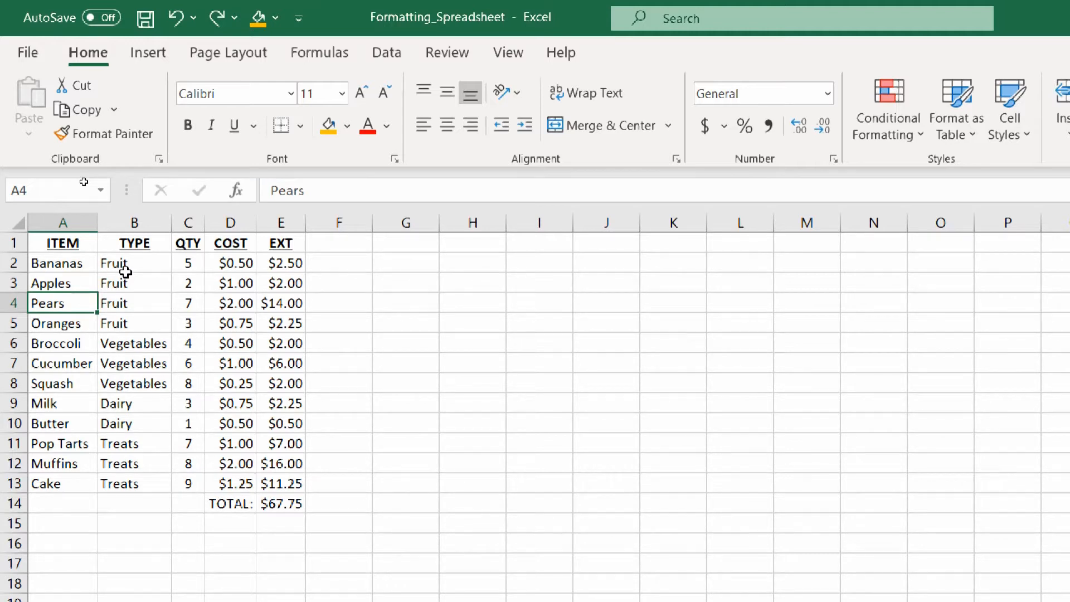
key(ctrl+s)
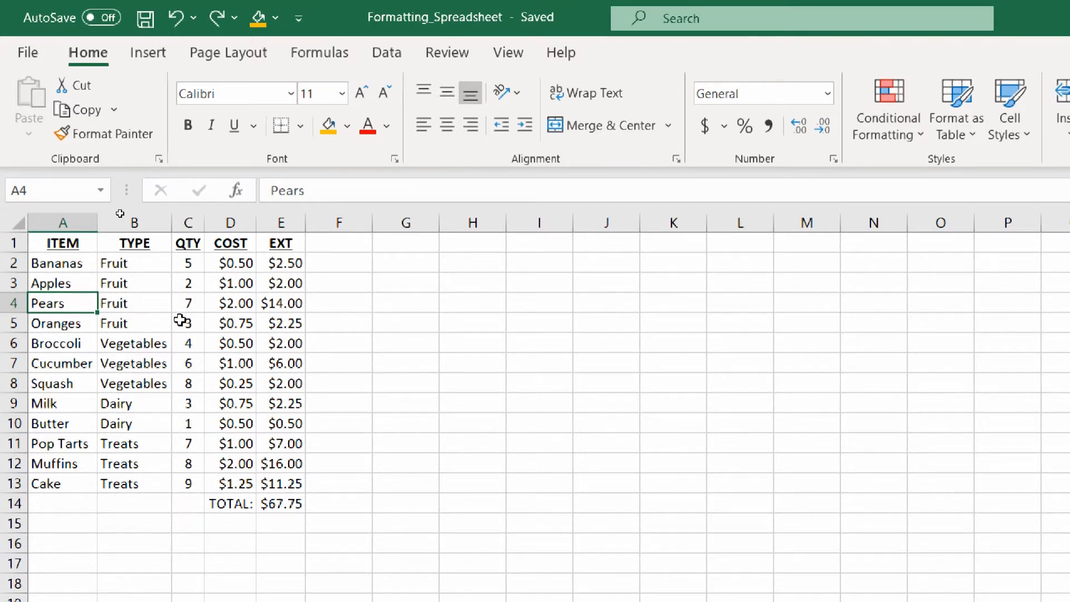
click(150, 259)
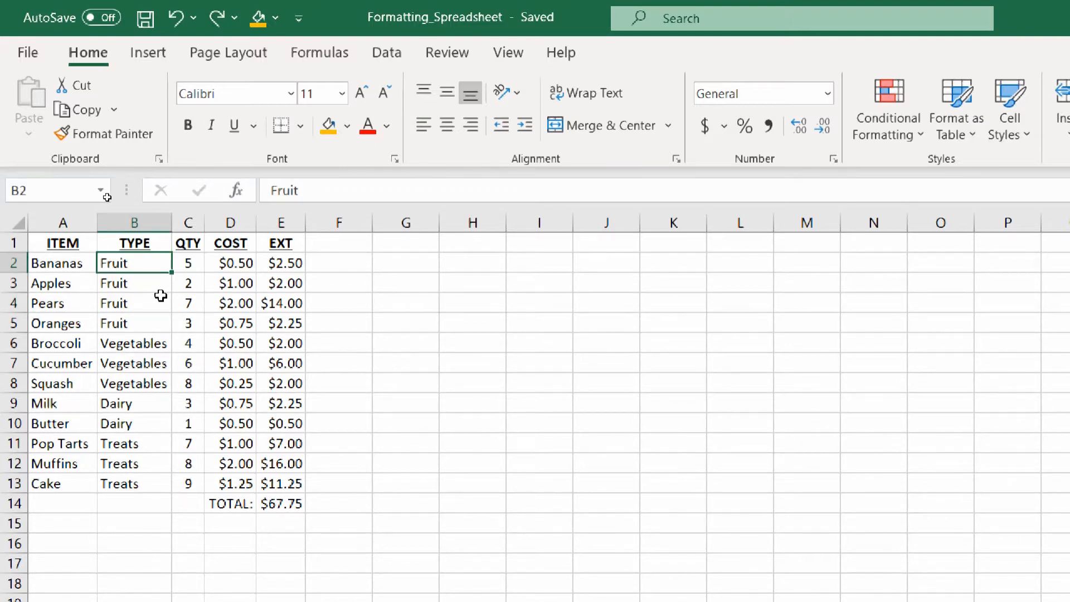
scroll(161, 295, down, 1)
scroll(161, 296, up, 1)
click(243, 478)
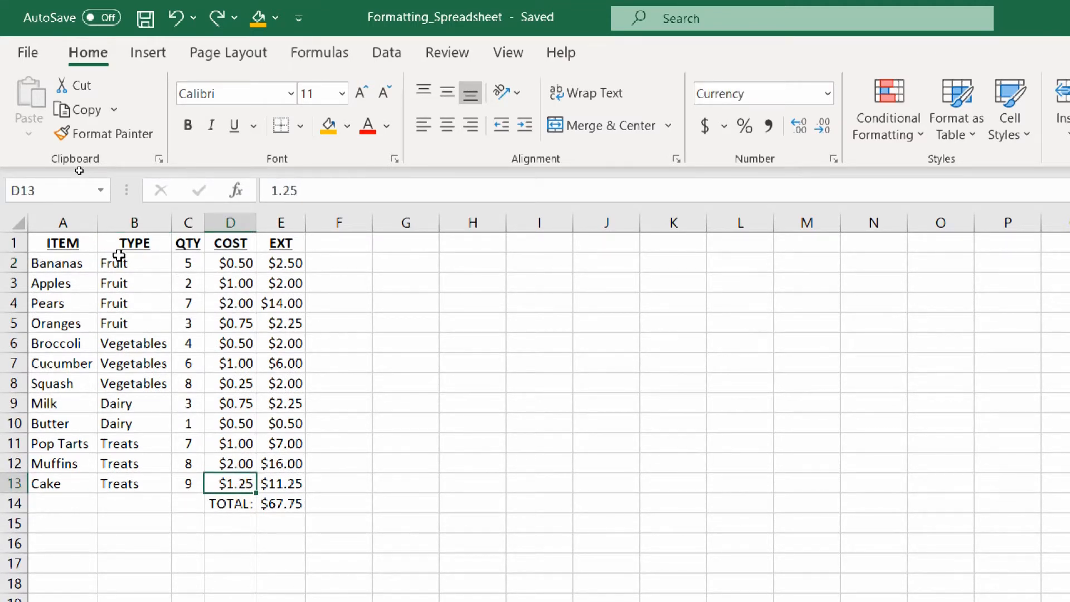
click(277, 431)
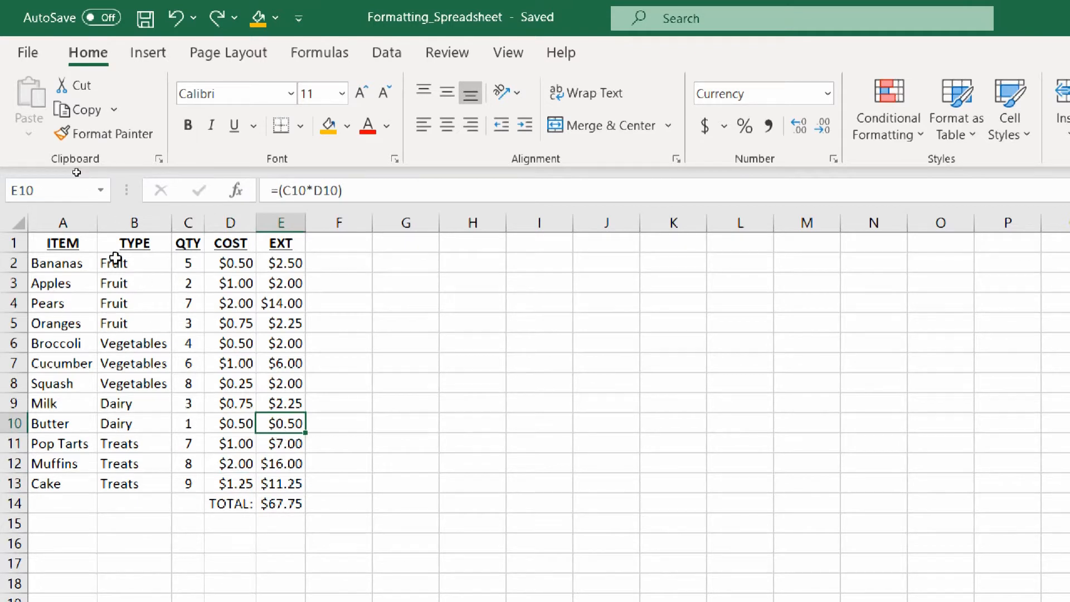
click(64, 268)
drag(82, 280, 227, 395)
click(176, 317)
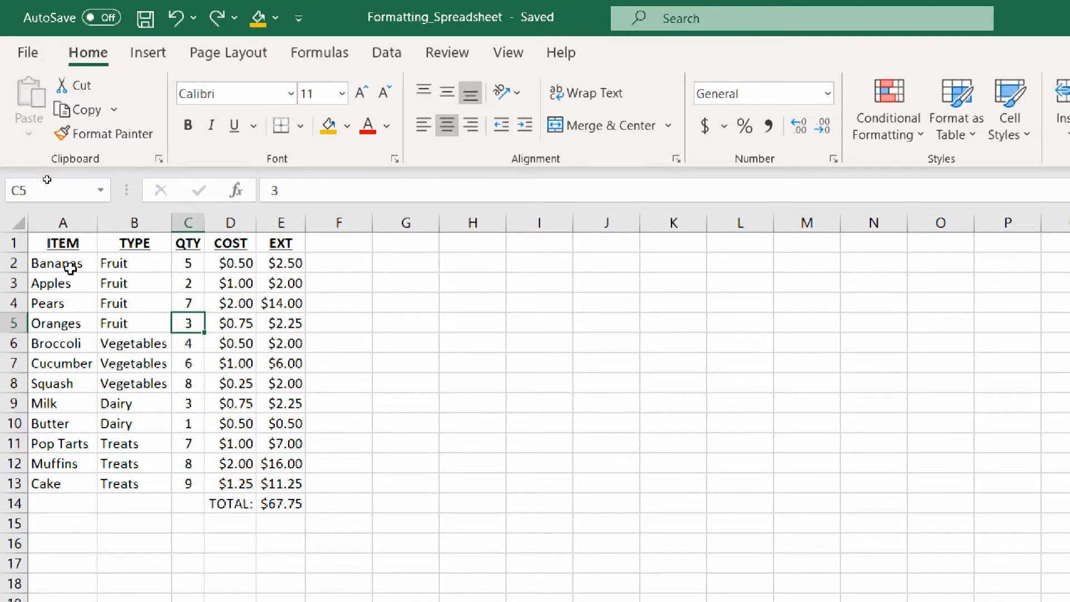
drag(75, 262, 291, 486)
click(126, 280)
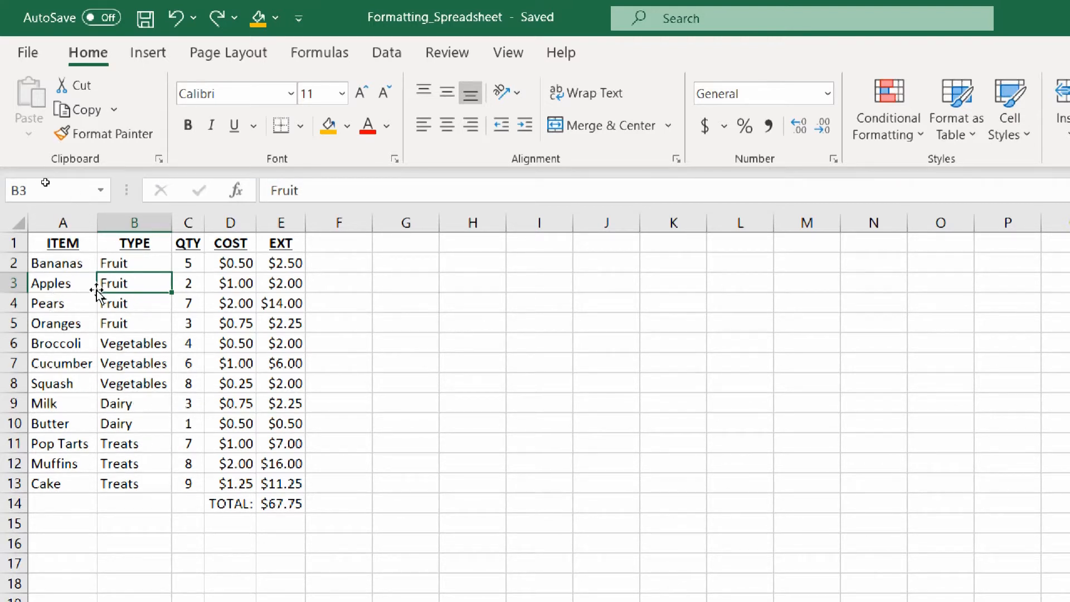
click(55, 267)
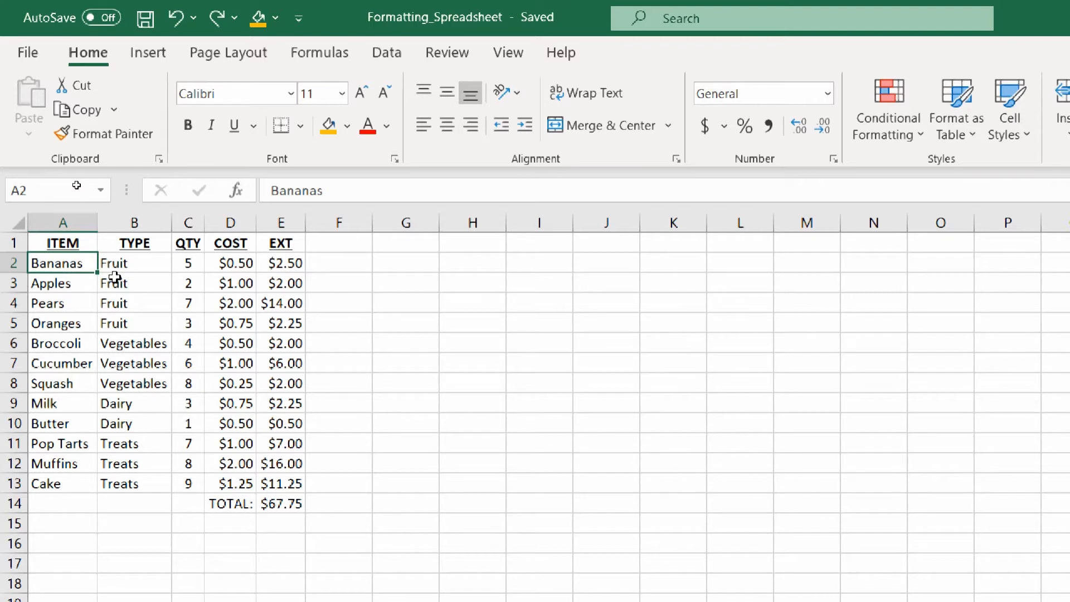
drag(112, 268, 117, 341)
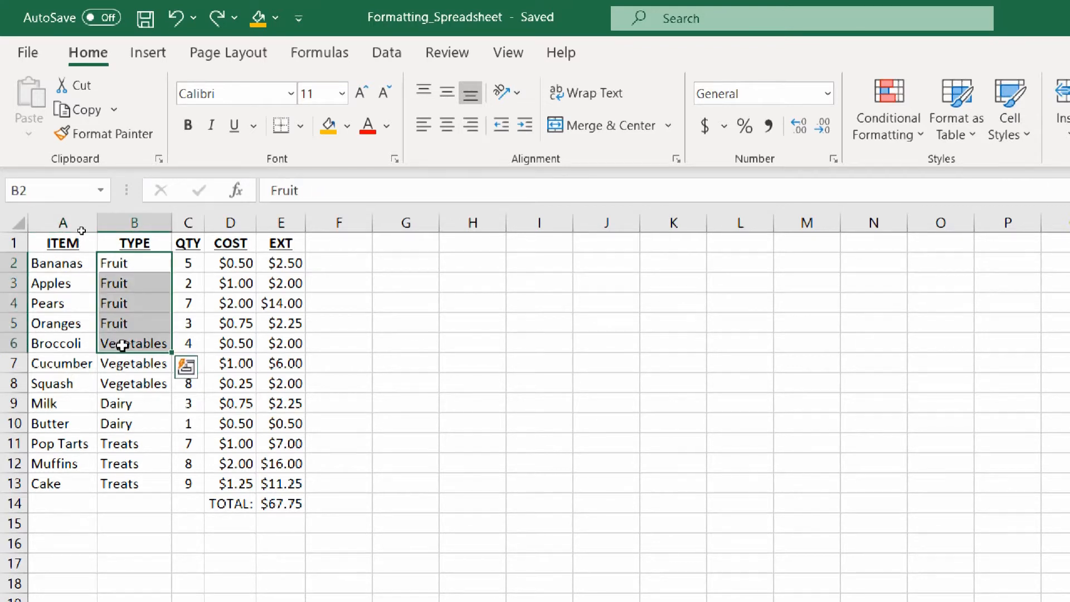
click(118, 342)
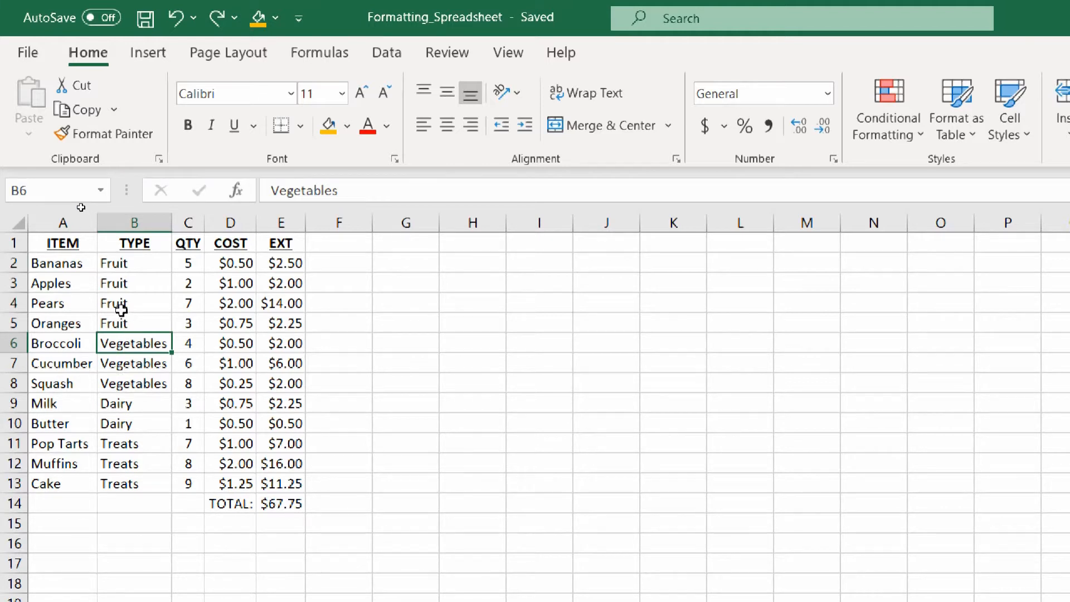
click(67, 265)
drag(64, 286, 61, 325)
drag(58, 407, 79, 444)
click(91, 384)
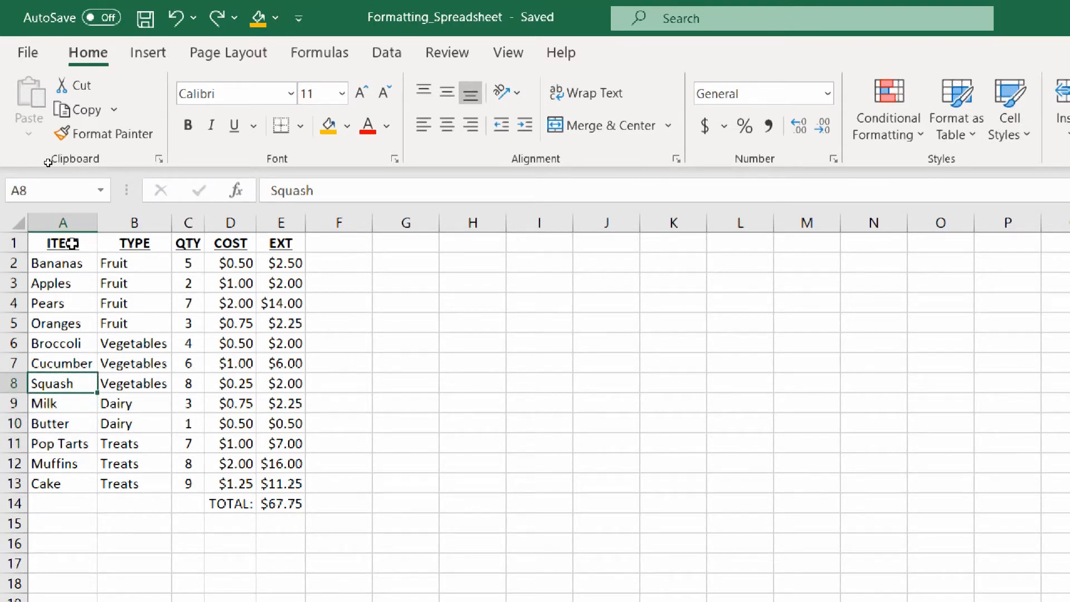
drag(71, 243, 279, 482)
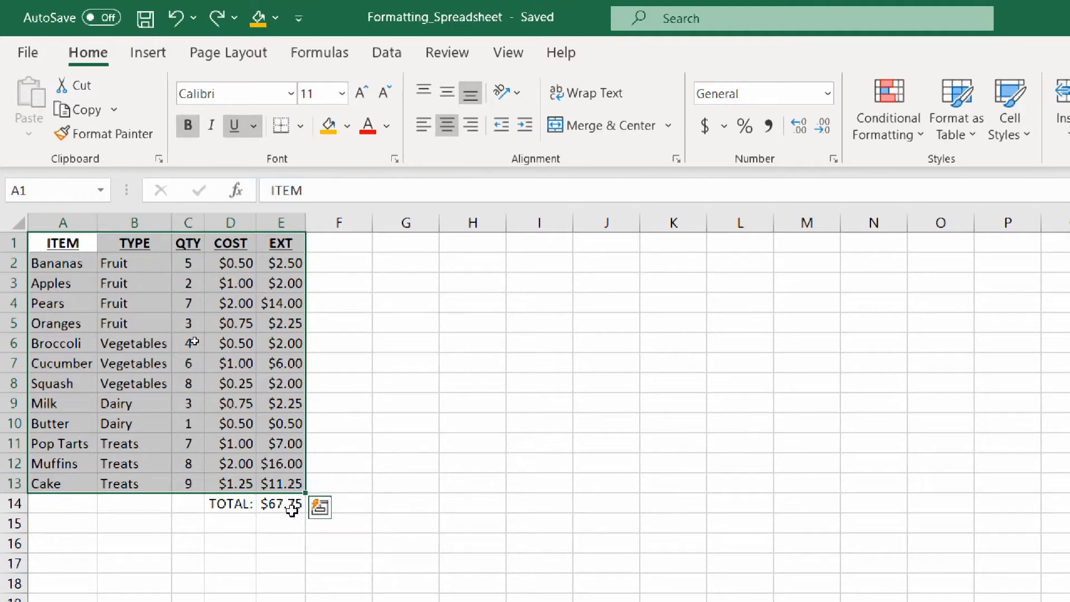
drag(55, 501, 200, 507)
click(53, 503)
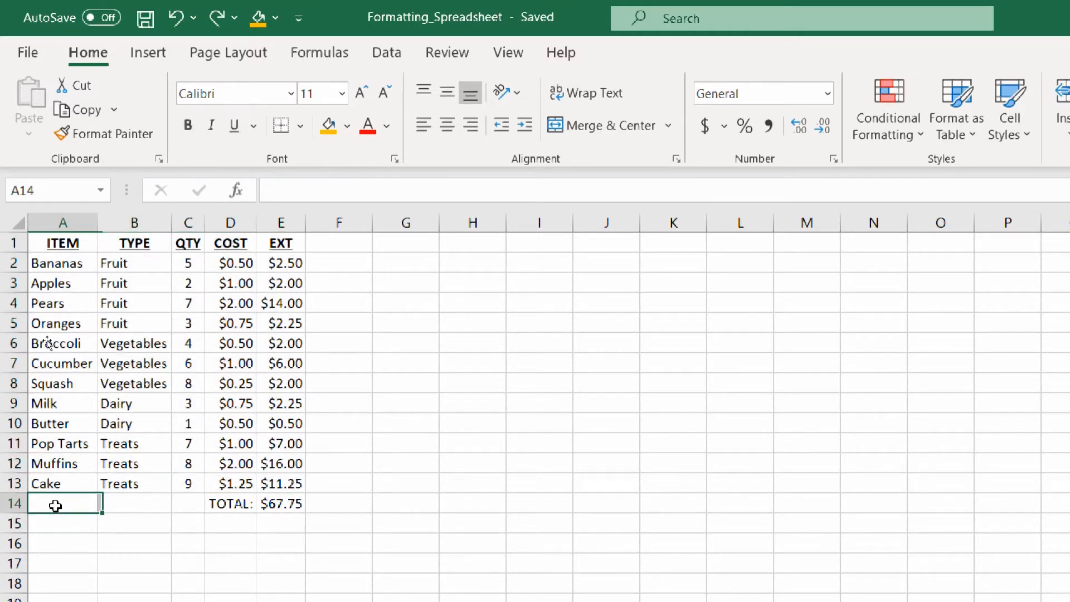
click(152, 506)
click(201, 509)
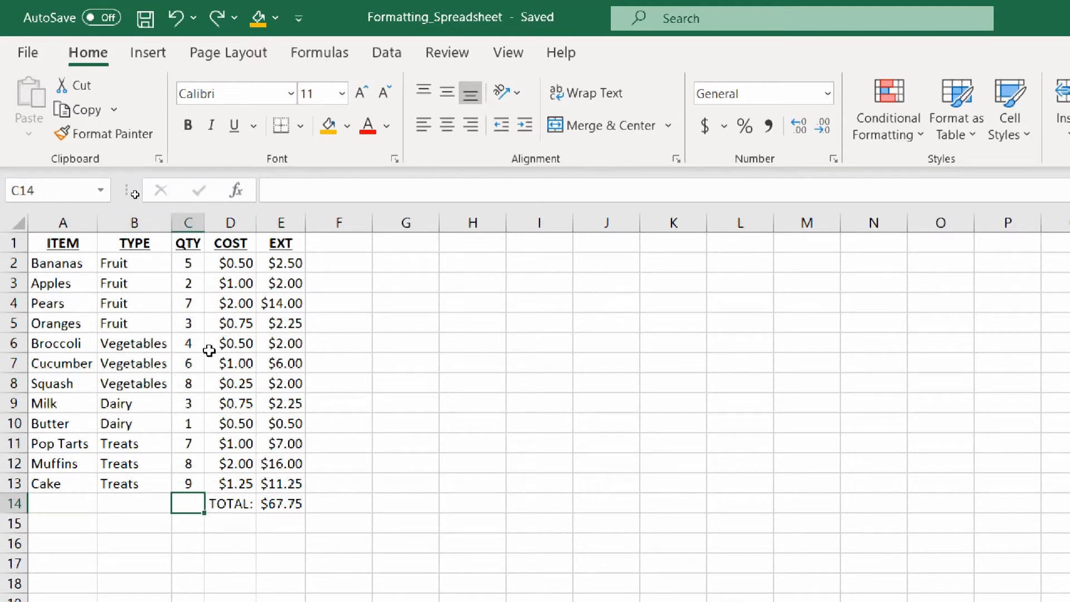
drag(58, 243, 271, 484)
click(56, 239)
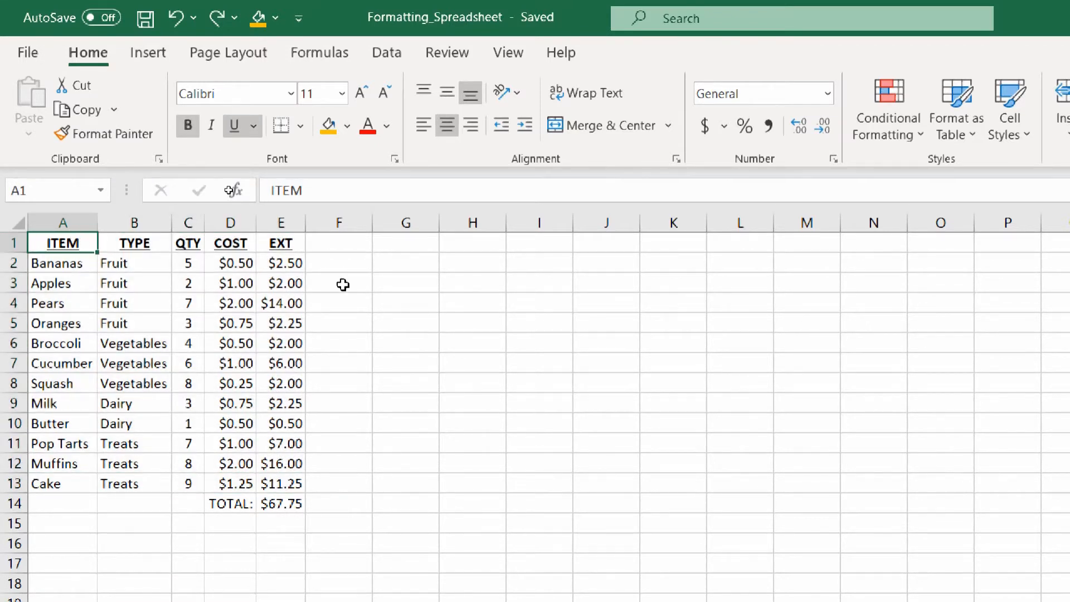
shift+click(296, 238)
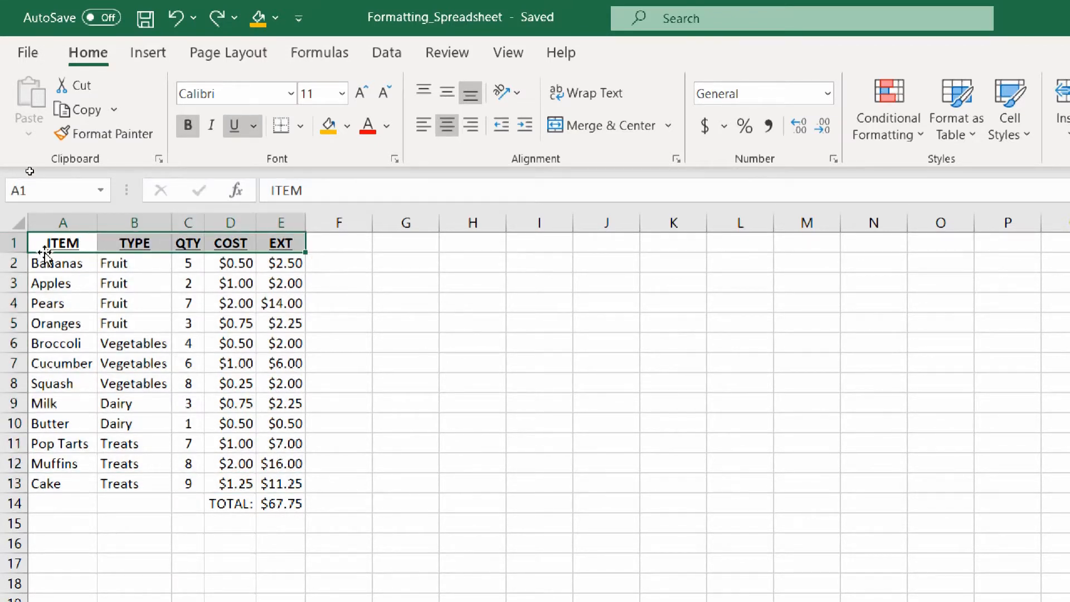
drag(68, 263, 286, 485)
click(71, 242)
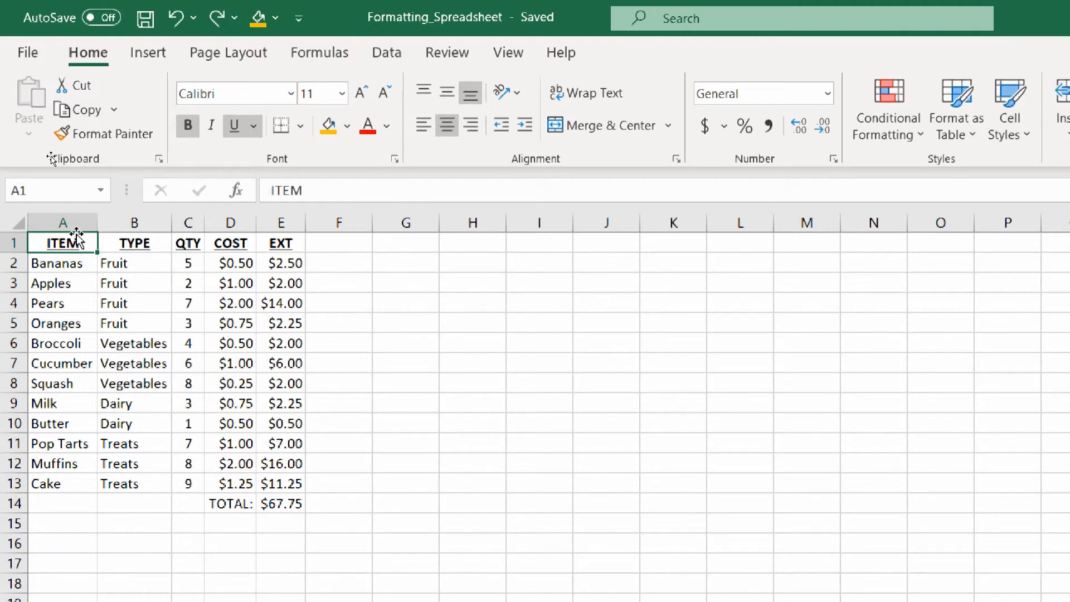
Select the grocery data with its headers, cells A1 to E13, and start a custom sort on it
drag(76, 244, 275, 483)
click(63, 241)
shift+click(287, 483)
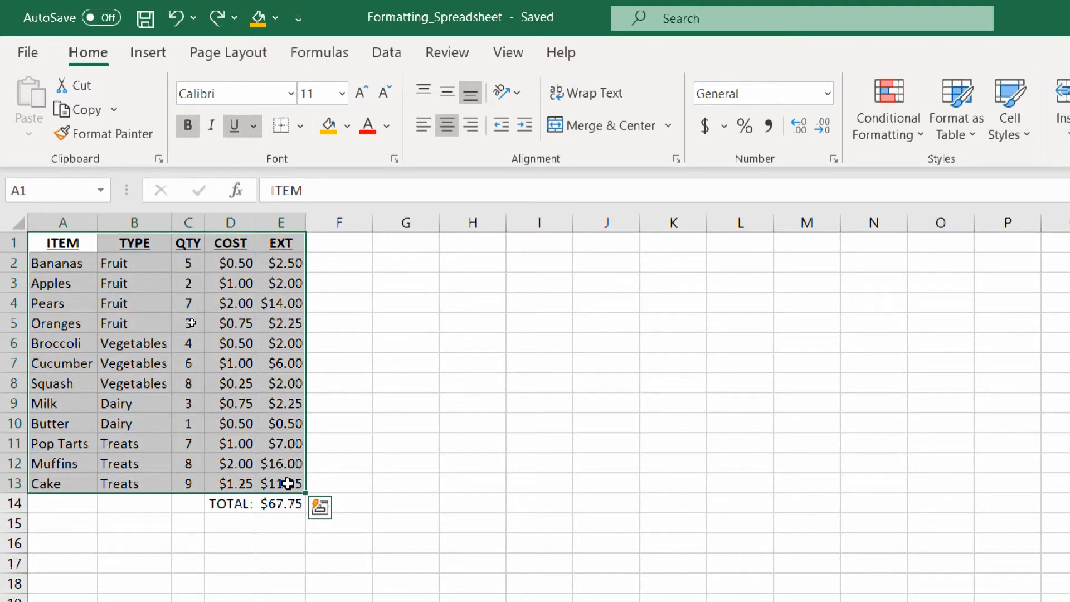
click(384, 56)
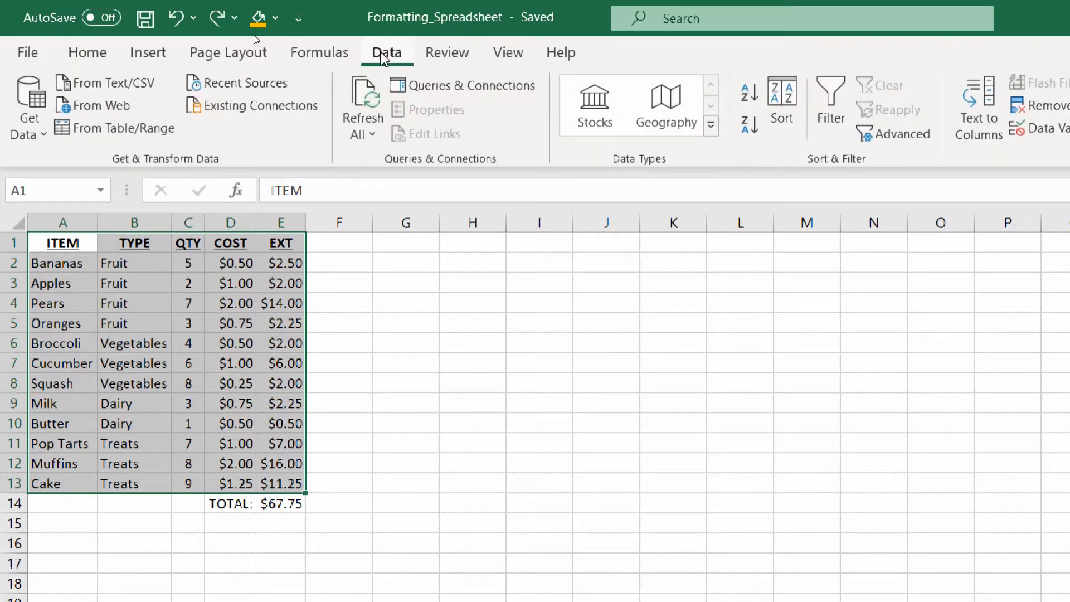
click(782, 115)
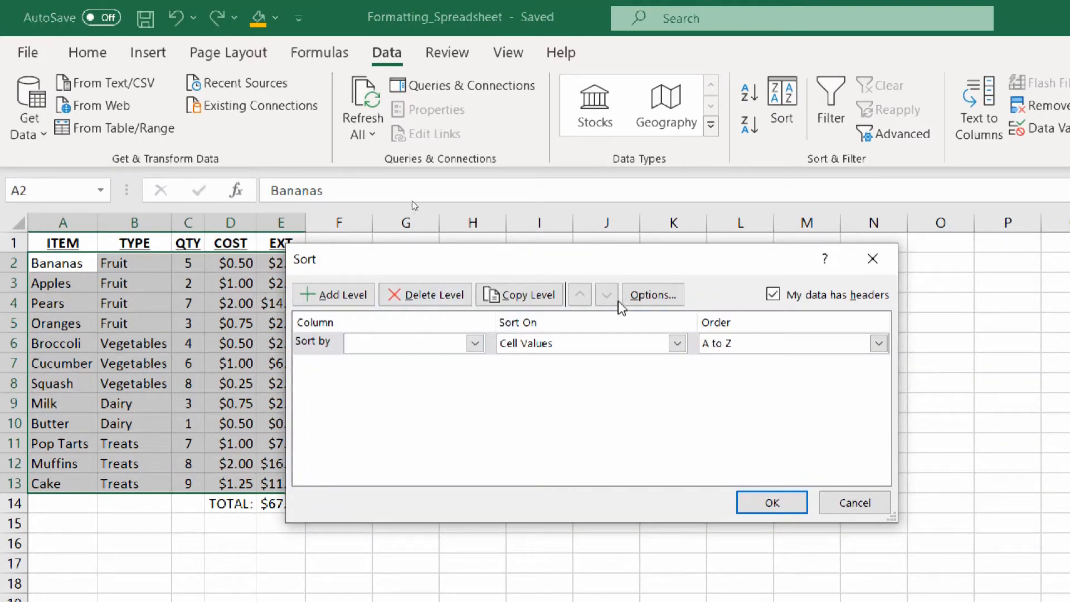
drag(692, 258, 772, 245)
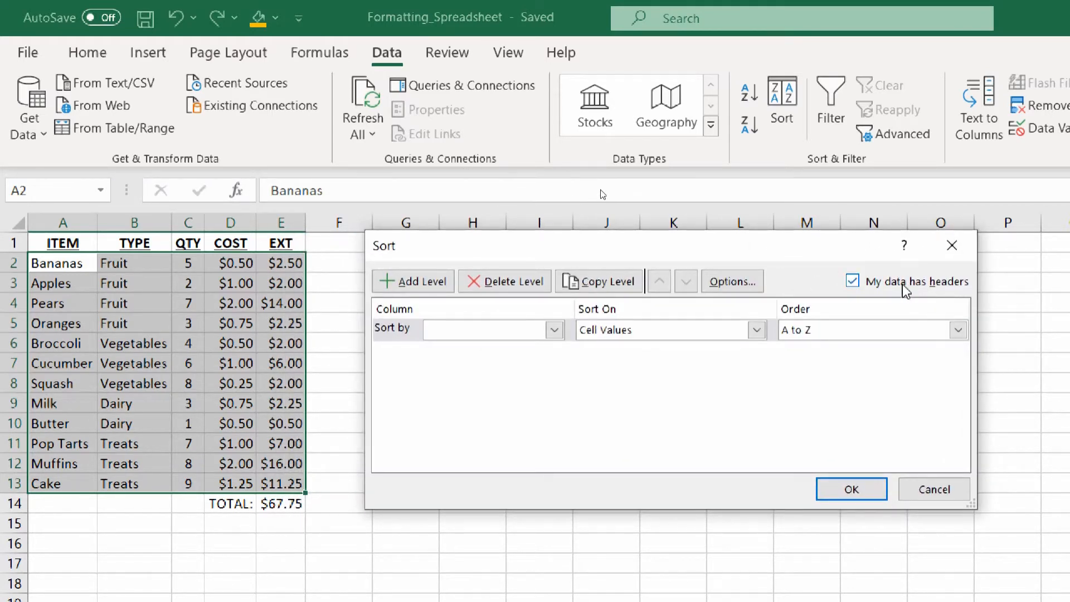
Turn off the data headers option to view the column choices for sorting, and turn the option back on
click(853, 282)
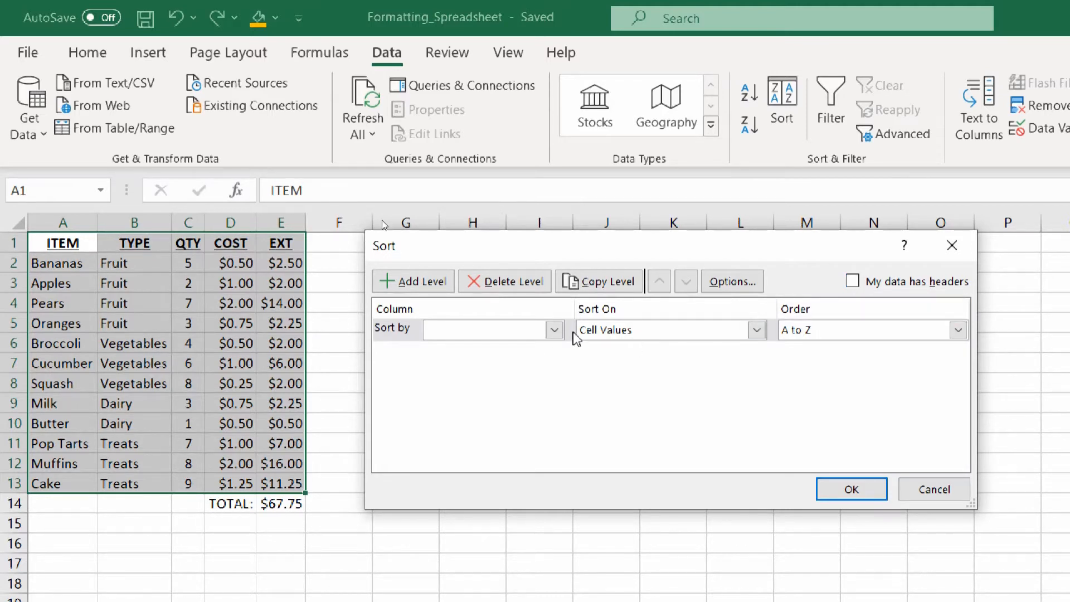
click(555, 330)
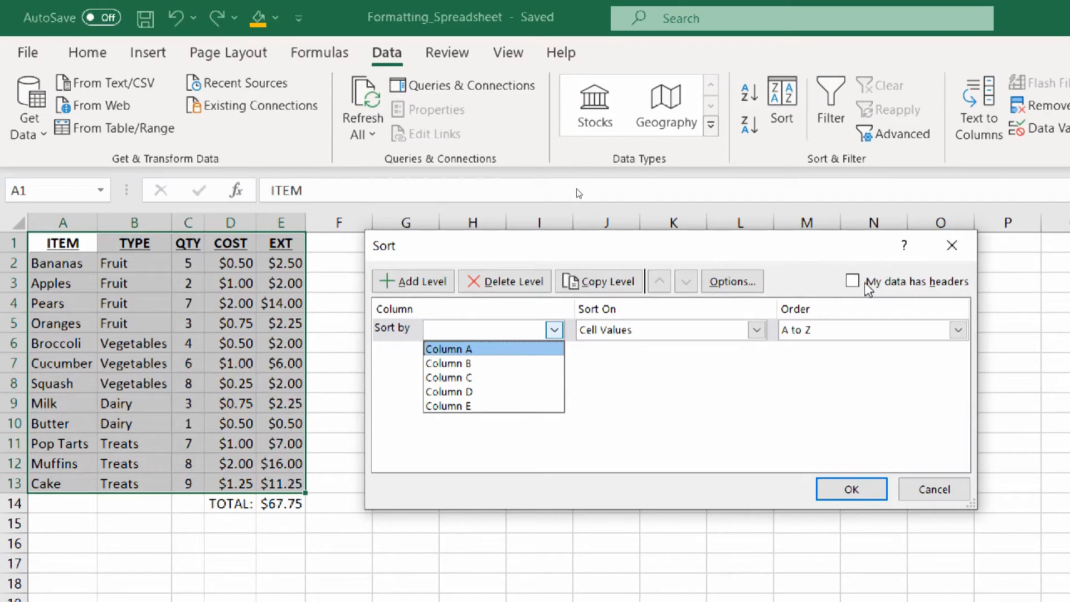
click(824, 270)
click(855, 285)
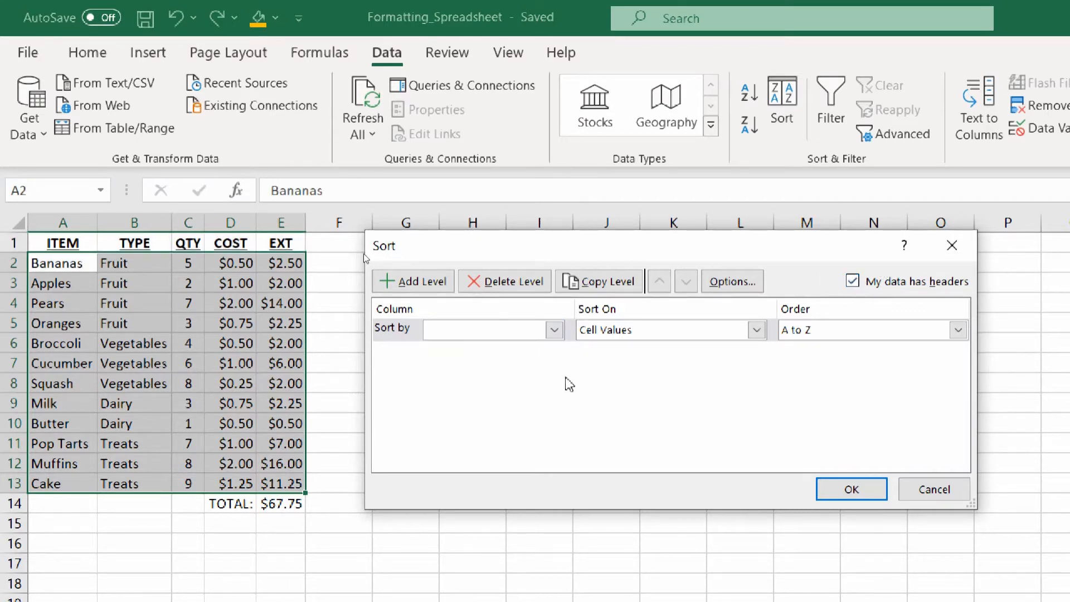
Set TYPE as the column for the first sort level
click(555, 329)
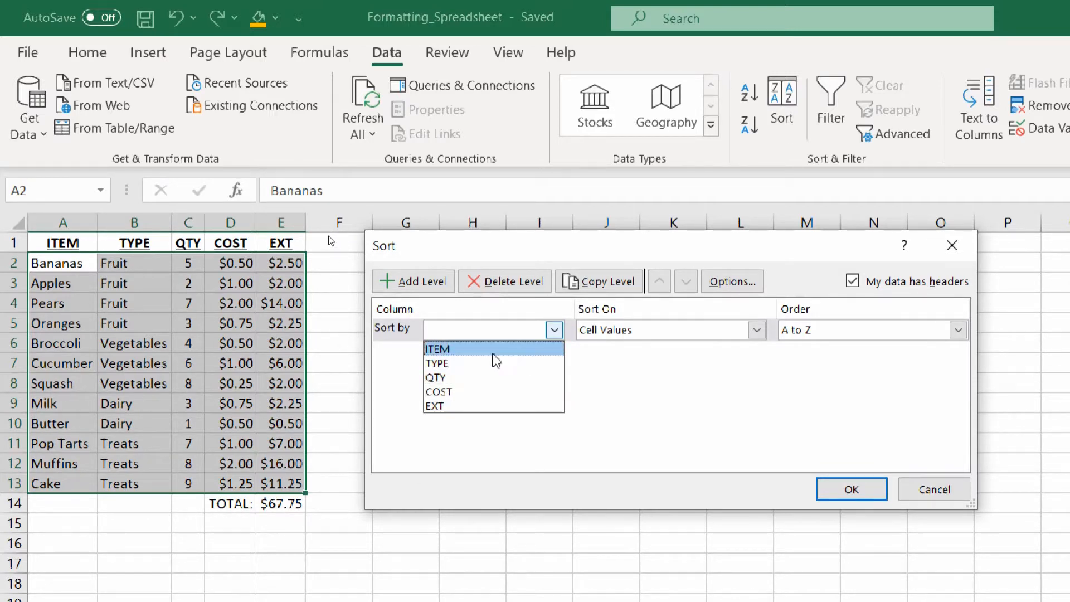
click(507, 369)
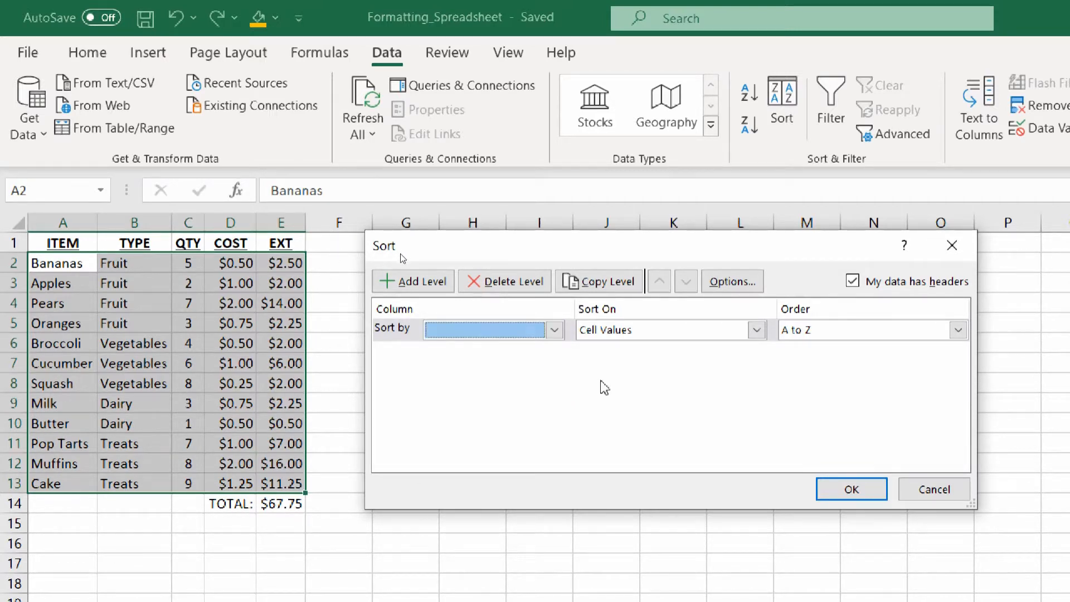
click(554, 330)
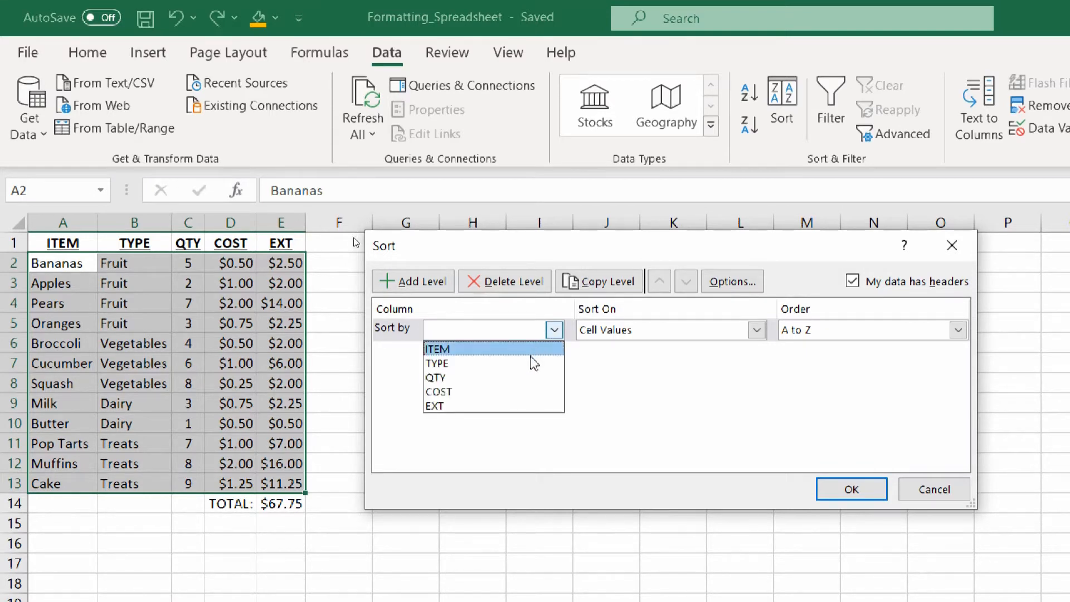
click(531, 368)
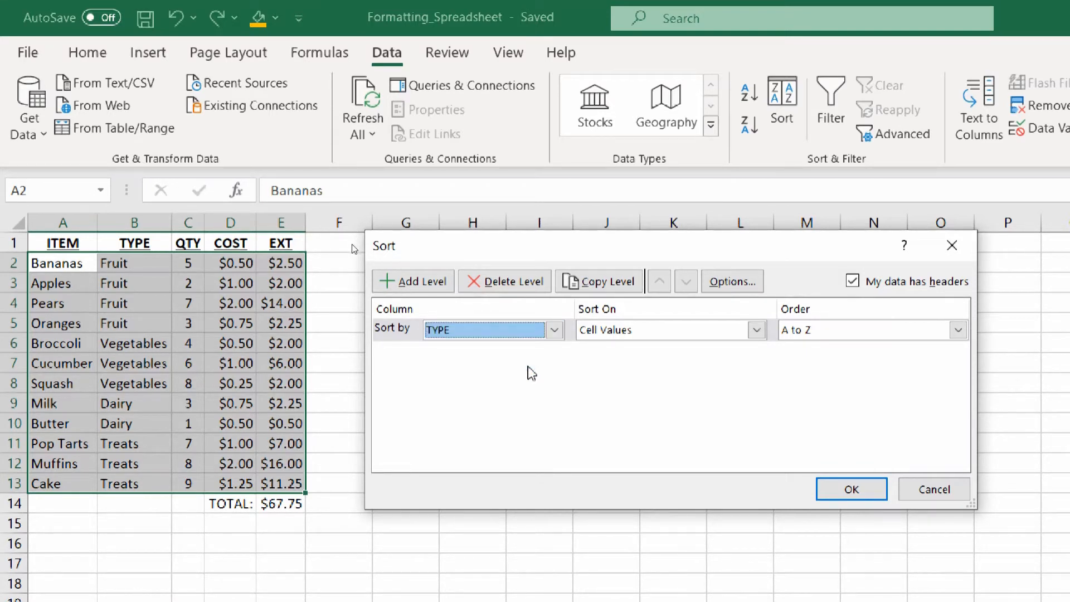
Review the Sort On and Order options for the TYPE level, keeping Cell Values and A to Z
click(798, 331)
click(803, 330)
click(733, 333)
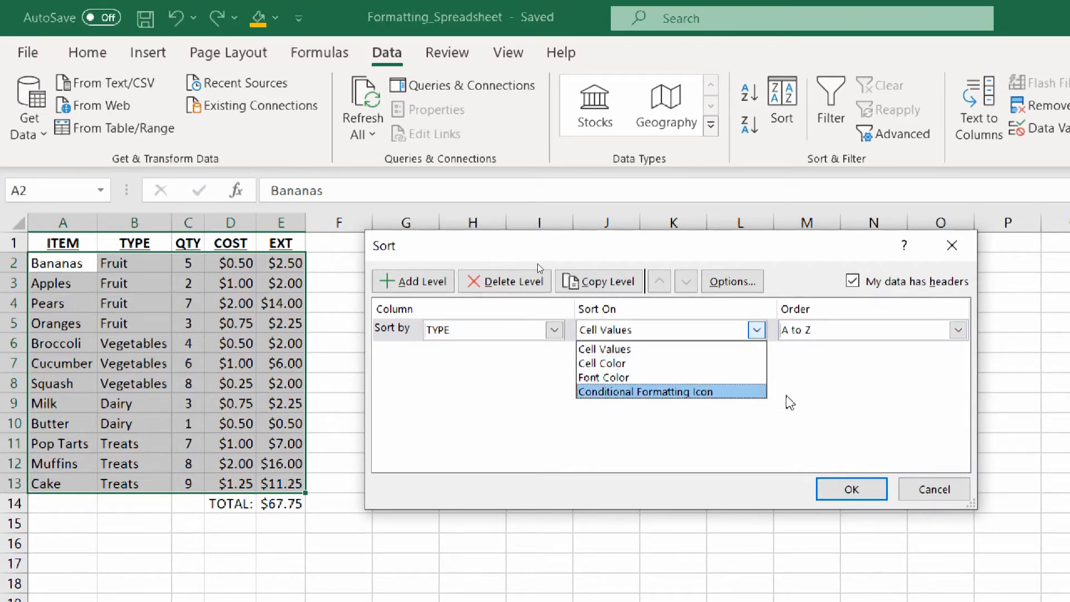
click(853, 396)
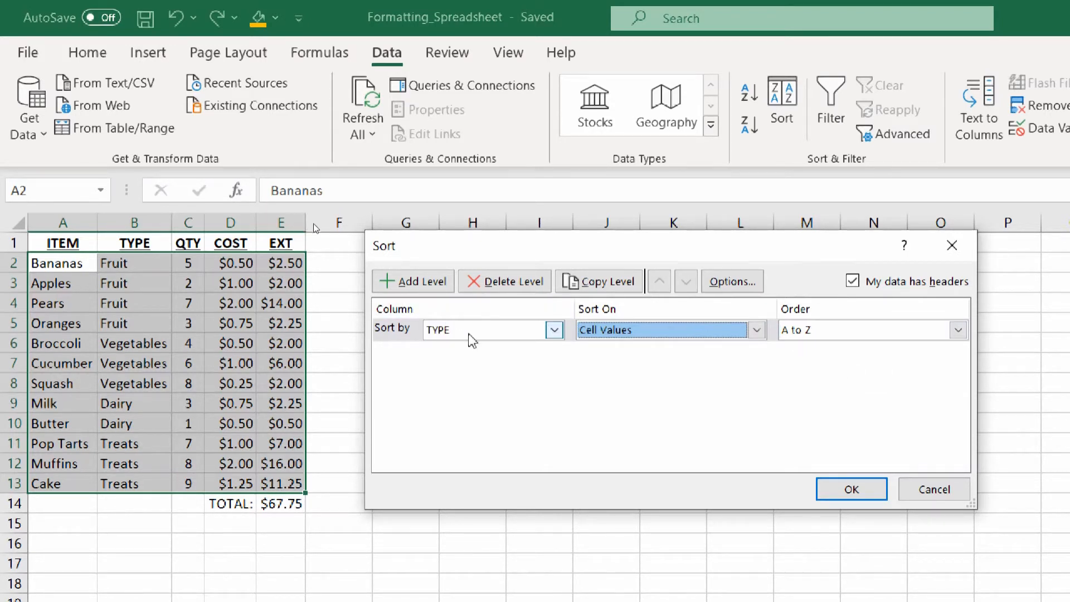
click(641, 335)
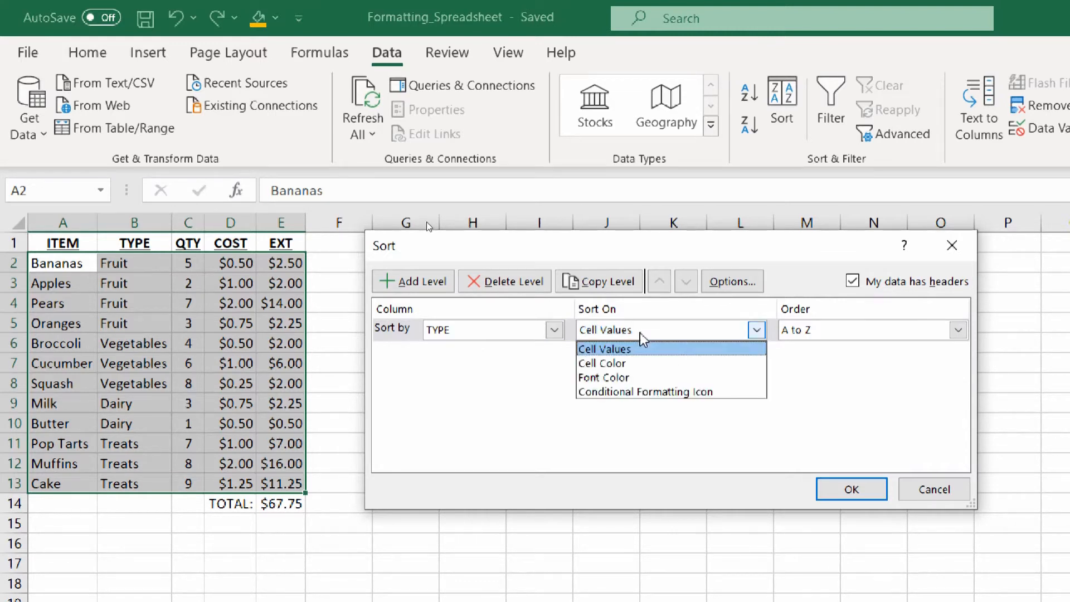
click(870, 357)
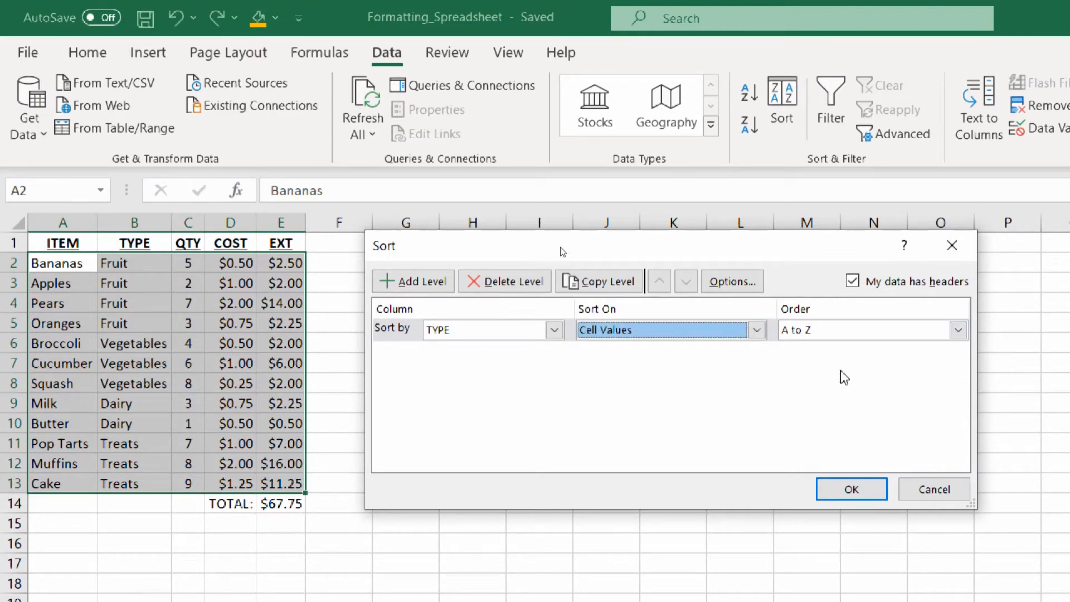
click(848, 335)
click(733, 376)
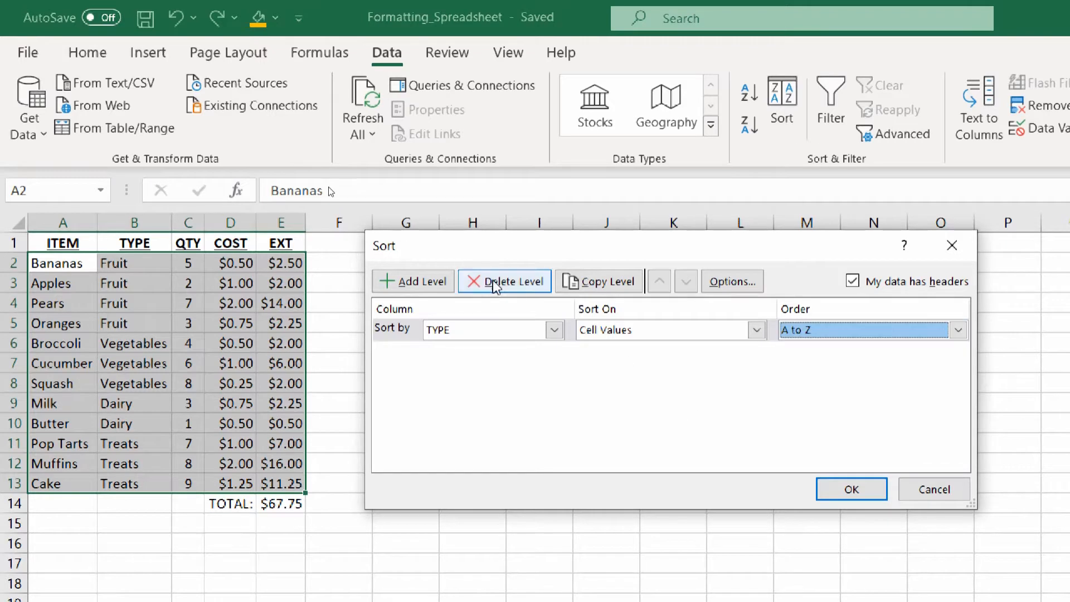
Add a second sort level by ITEM on cell values from A to Z, and apply the sort
click(405, 285)
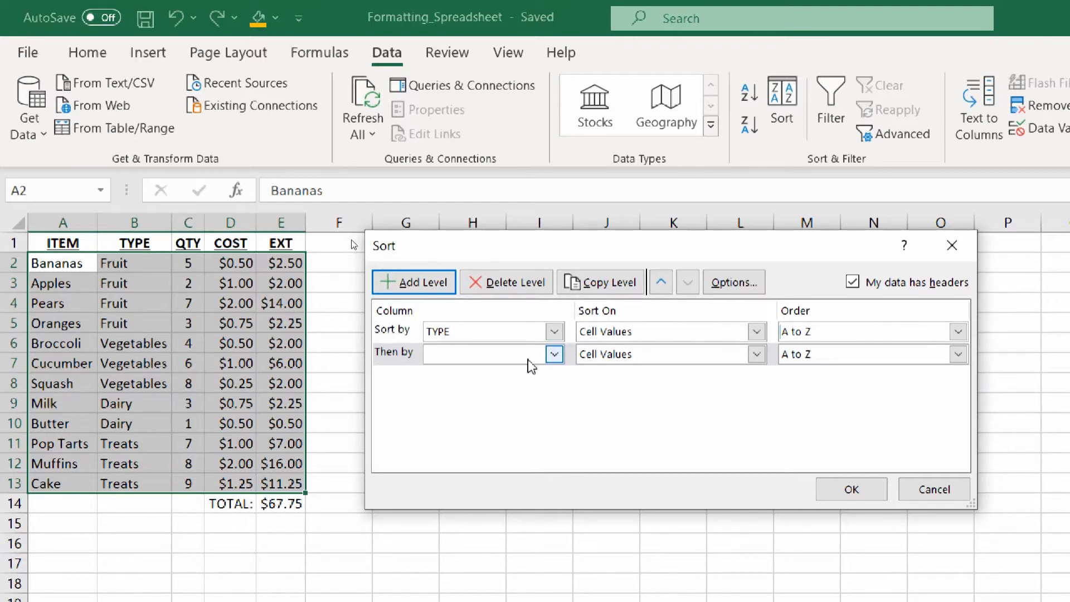
click(554, 352)
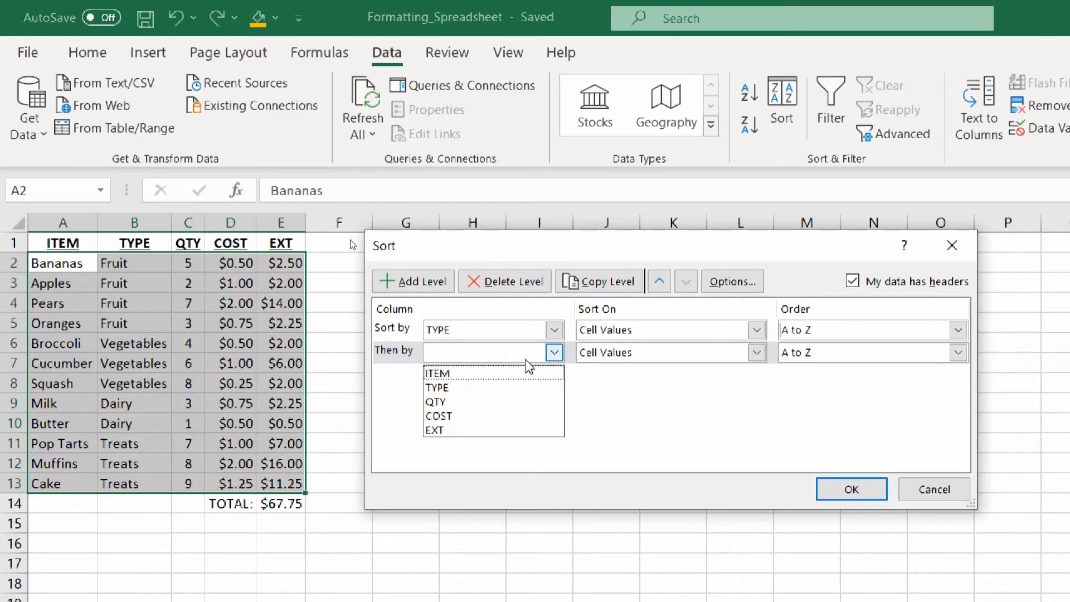
click(484, 379)
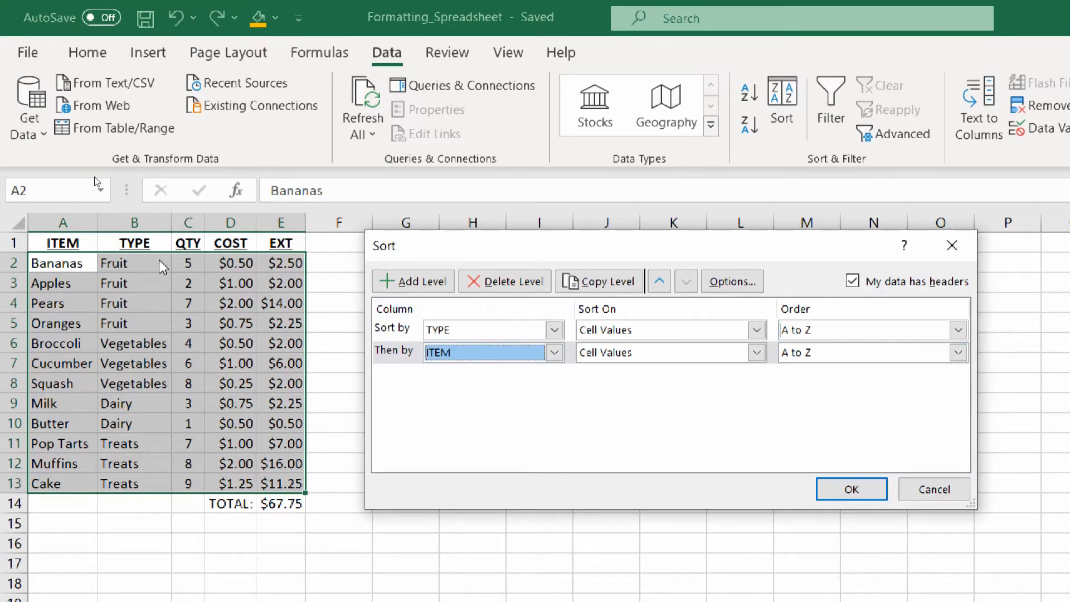
click(853, 490)
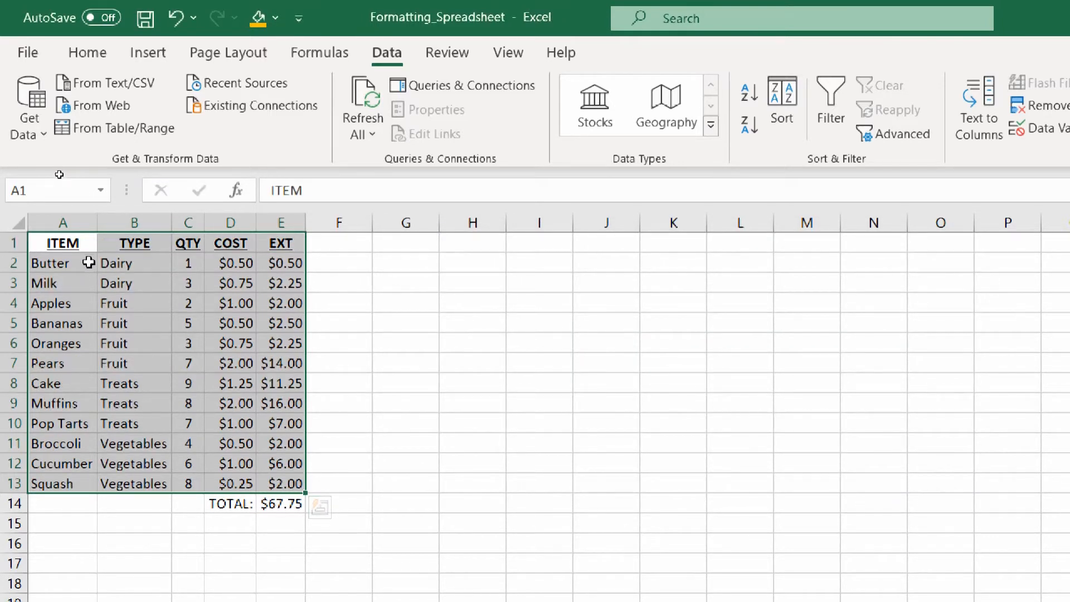
Check how the sorted list groups the types in column B and orders the items within each type in column A
drag(117, 267, 122, 369)
click(125, 314)
click(123, 400)
drag(124, 419, 125, 484)
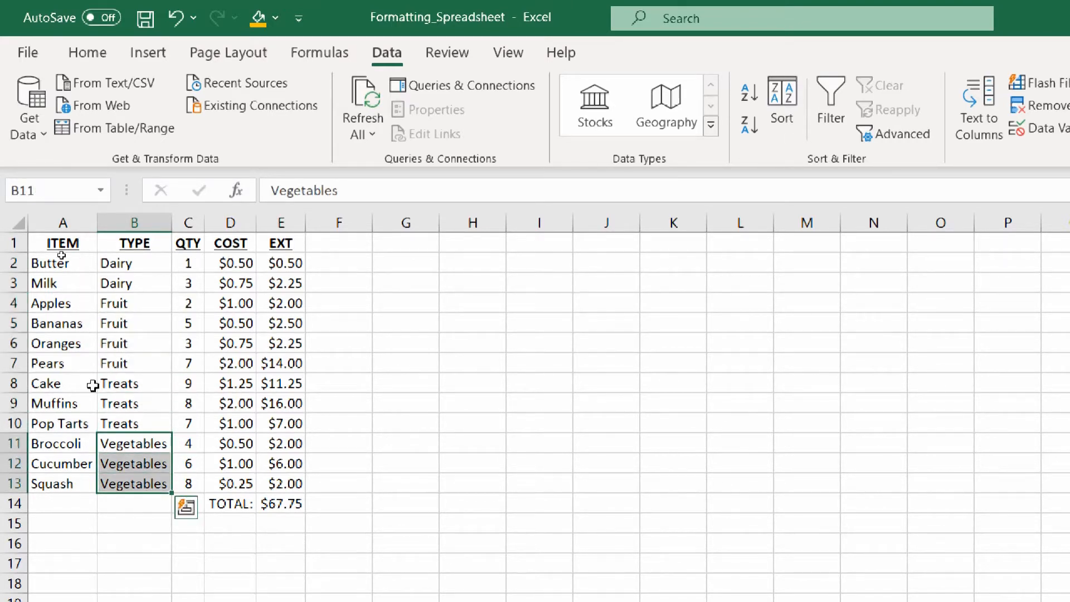
click(77, 327)
drag(71, 262, 65, 359)
click(68, 308)
drag(62, 402, 62, 415)
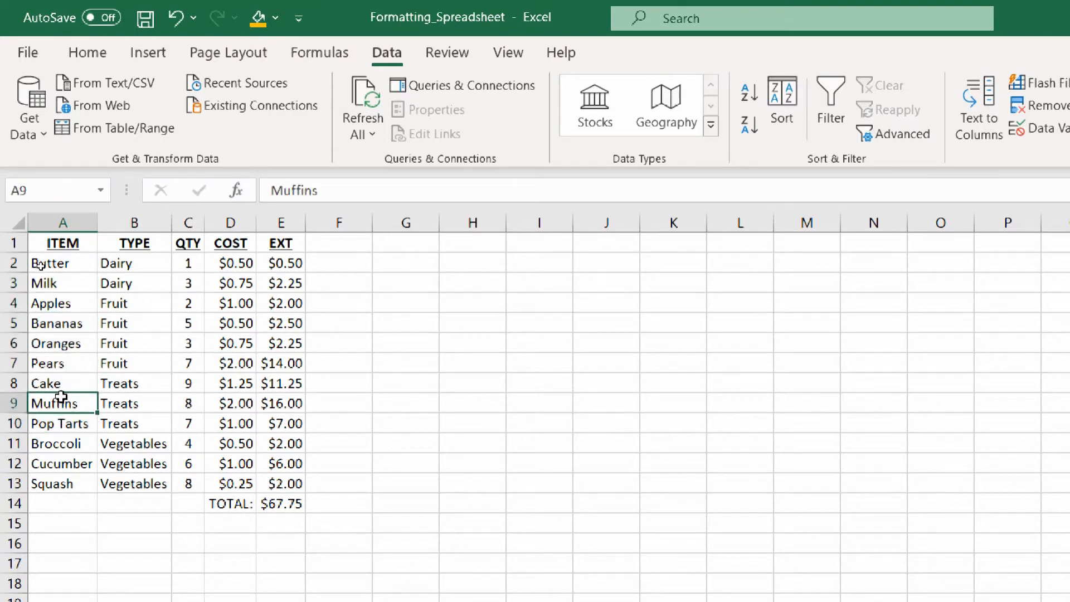
click(67, 436)
click(147, 454)
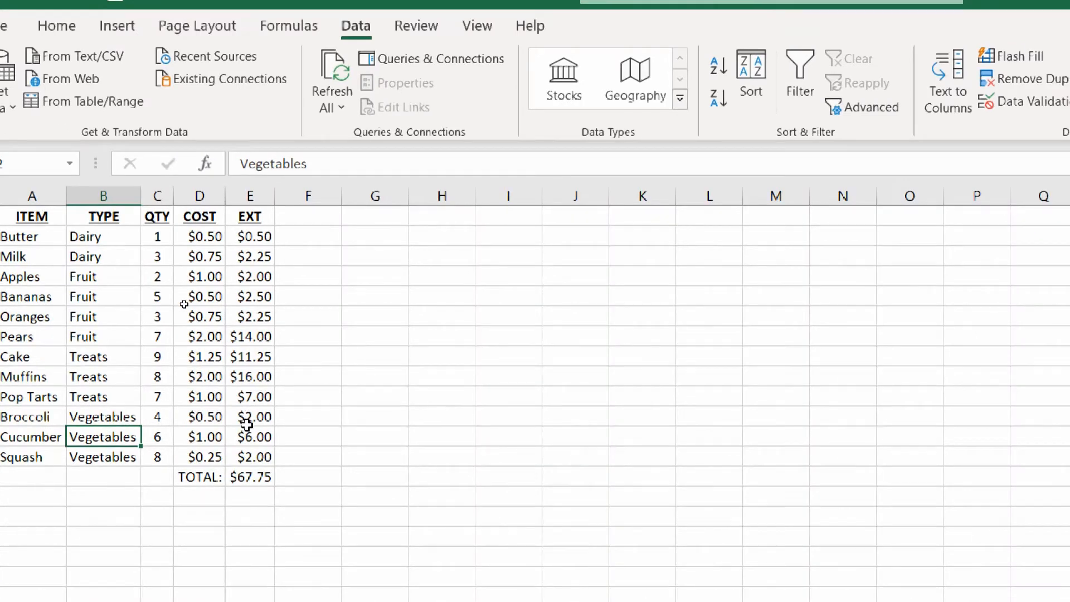
Inspect the total's formula in cell E14 and undo the sort by TYPE and ITEM
click(243, 476)
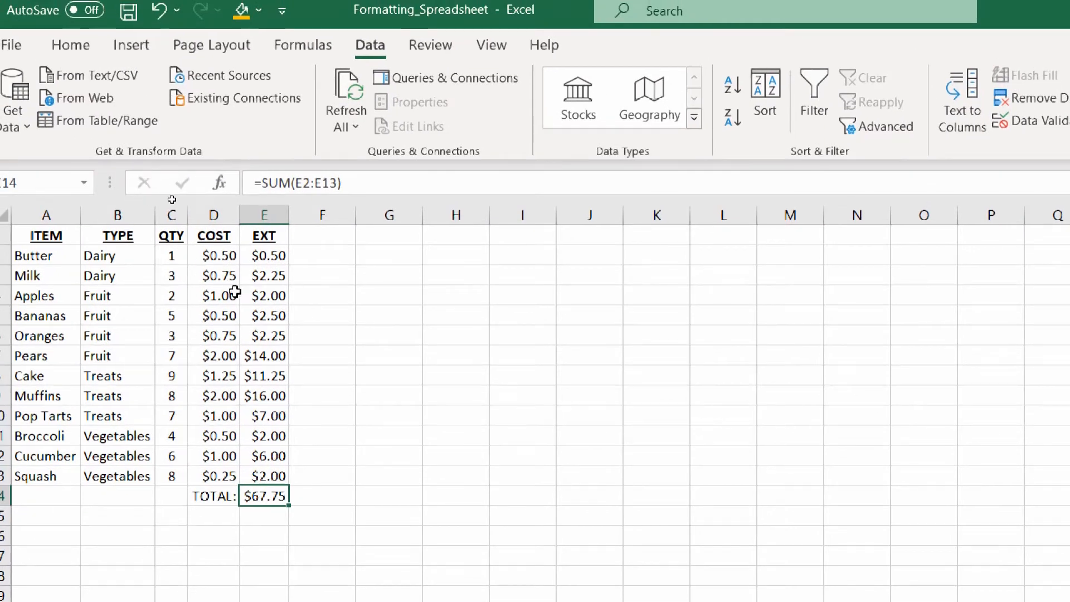
key(ctrl+z)
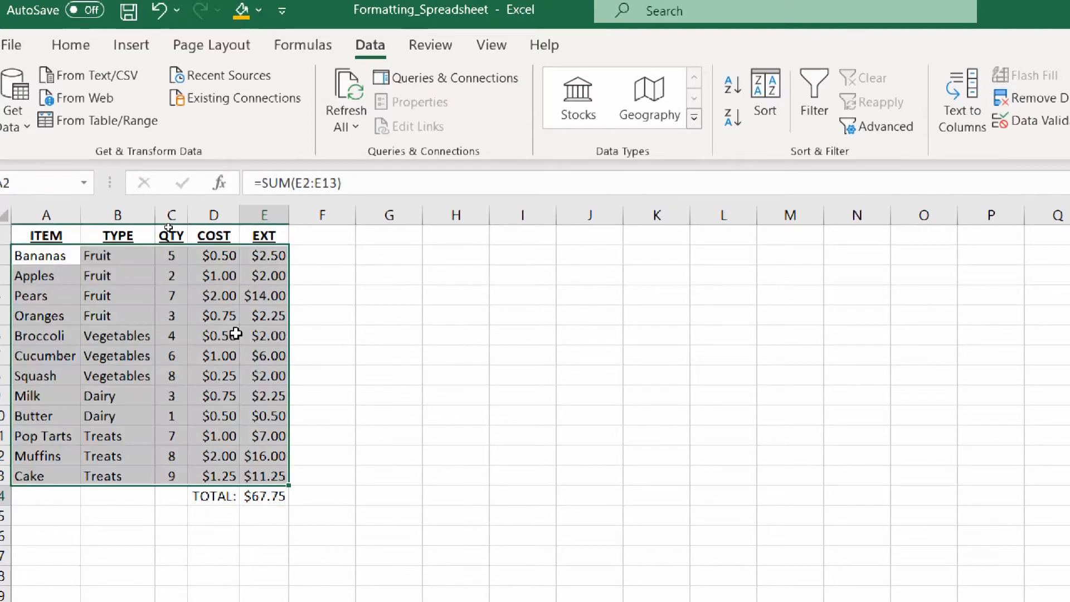
click(122, 272)
Sort only the item names in A2 to A13 from A to Z, continuing with the current selection instead of expanding it
drag(49, 255, 35, 474)
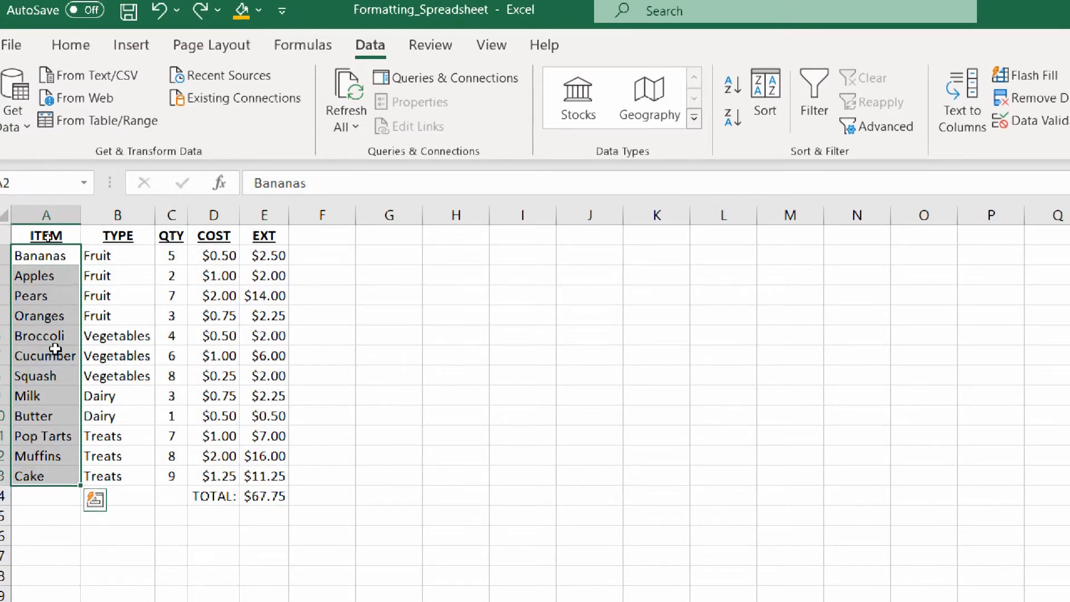
click(765, 96)
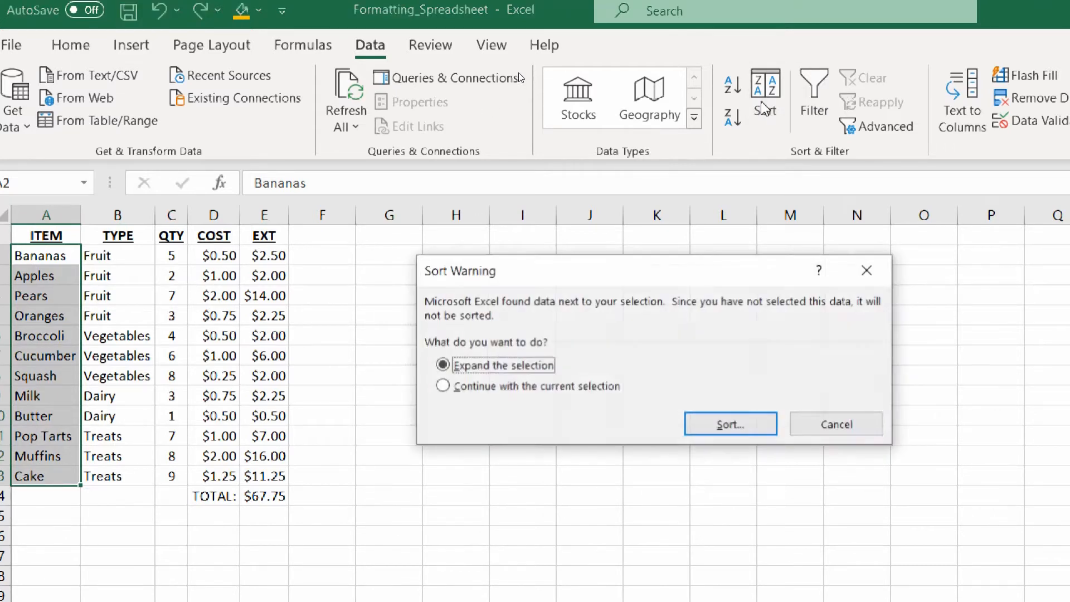
drag(641, 269, 551, 240)
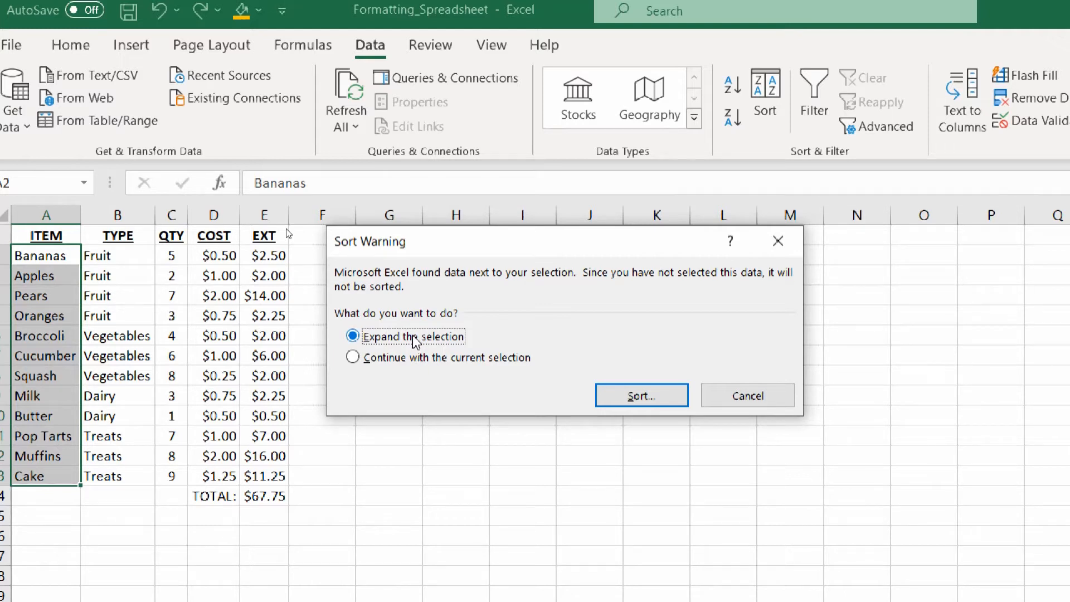
click(426, 359)
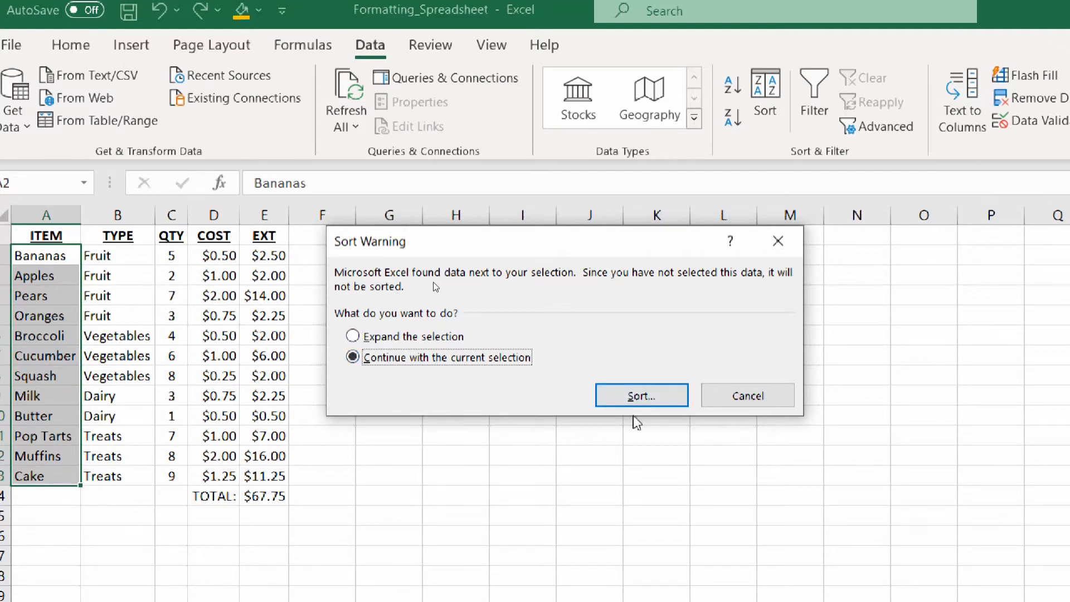
click(652, 399)
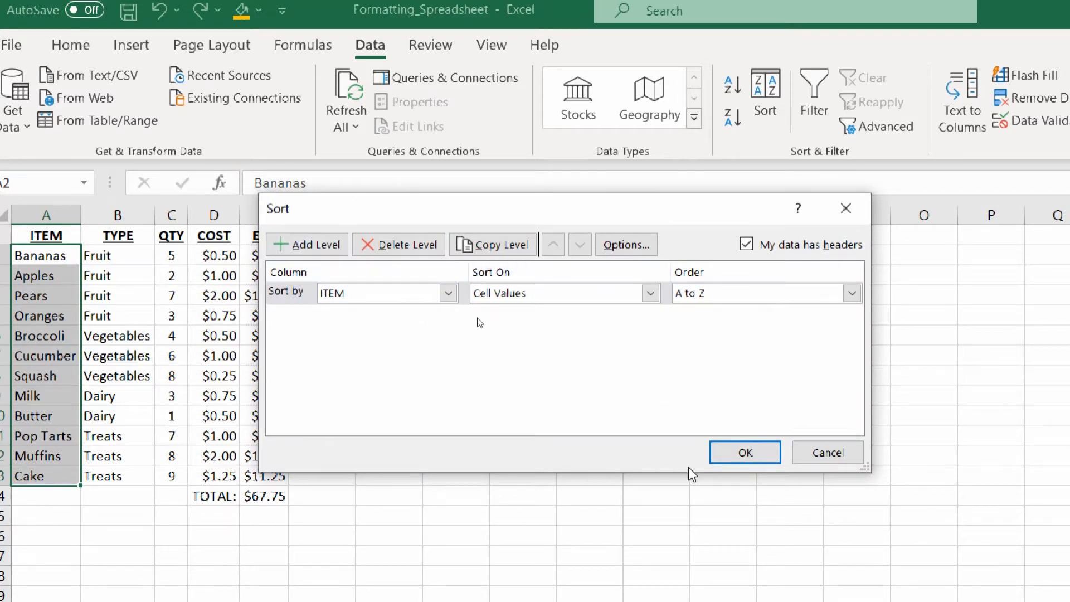
click(745, 453)
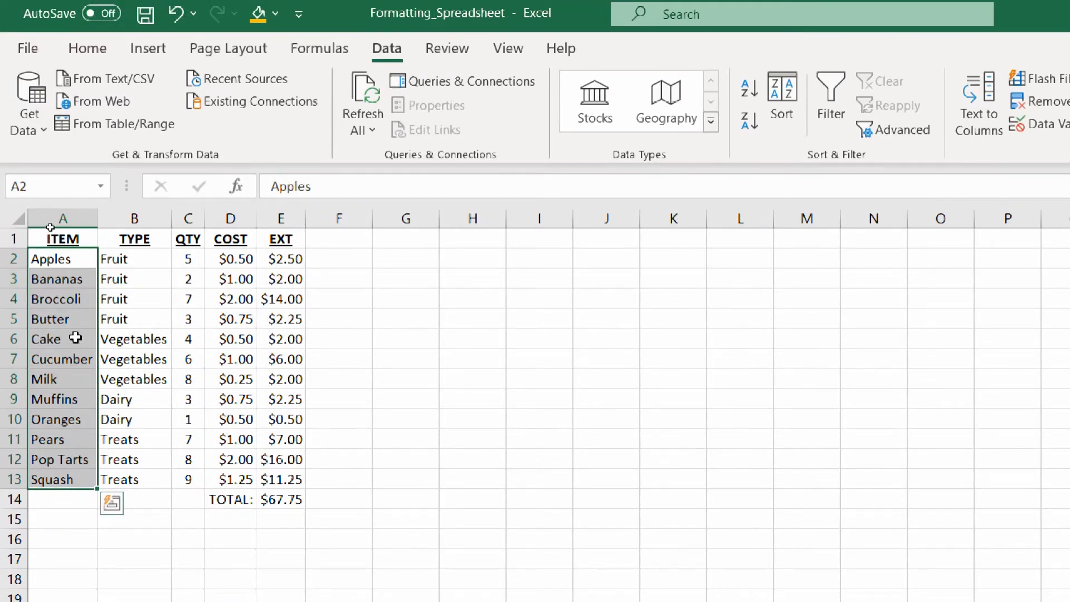
Check whether the type, quantity, cost and extension values across row 2 still belong to Apples after the item-only sort
click(124, 273)
click(202, 274)
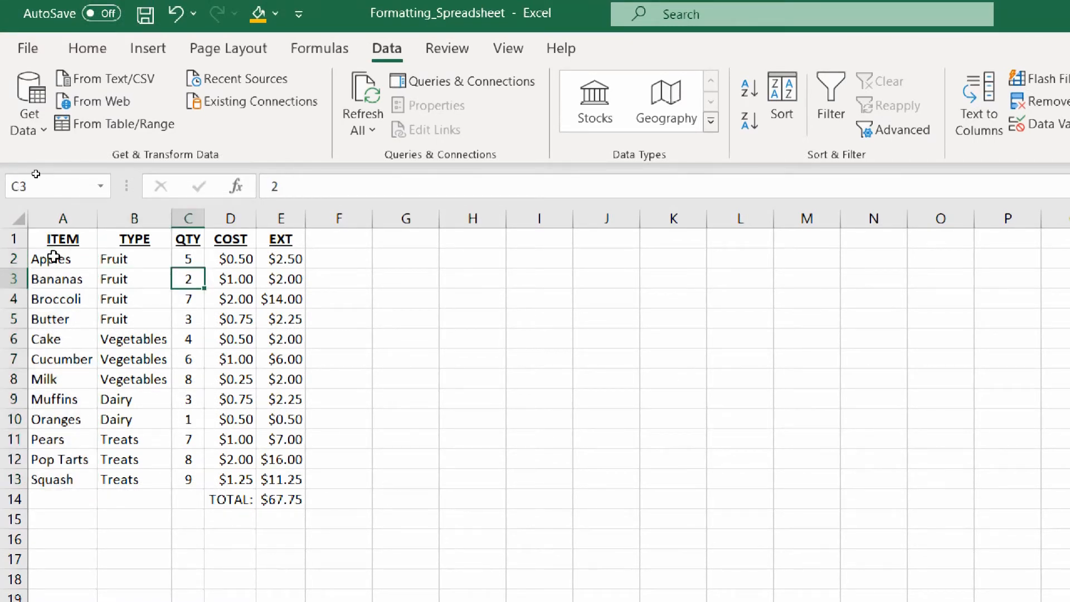
click(52, 258)
click(155, 260)
click(232, 260)
click(283, 264)
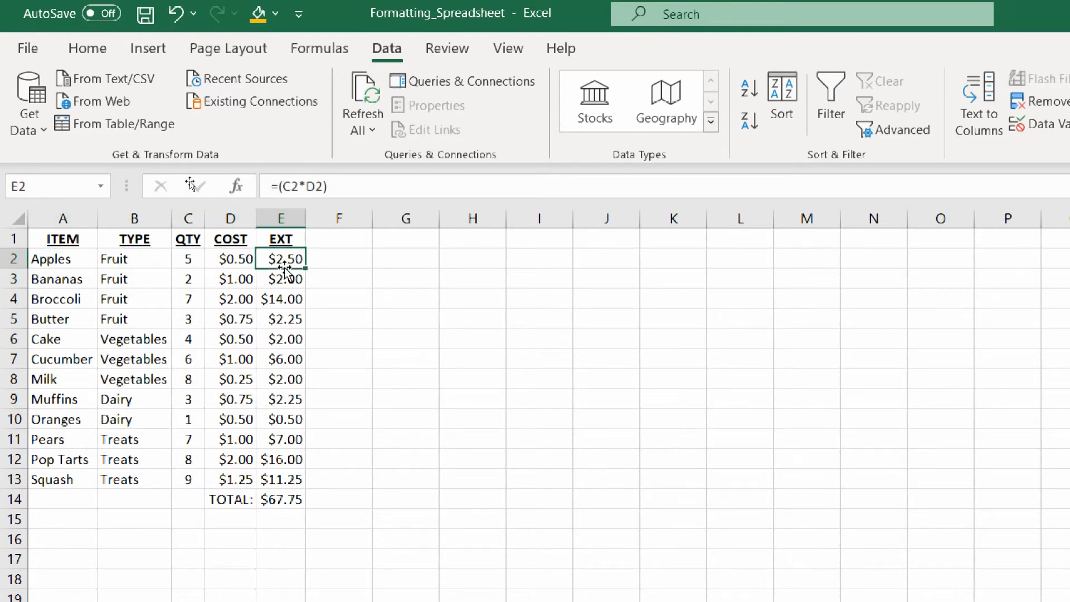
click(53, 260)
click(122, 259)
click(196, 258)
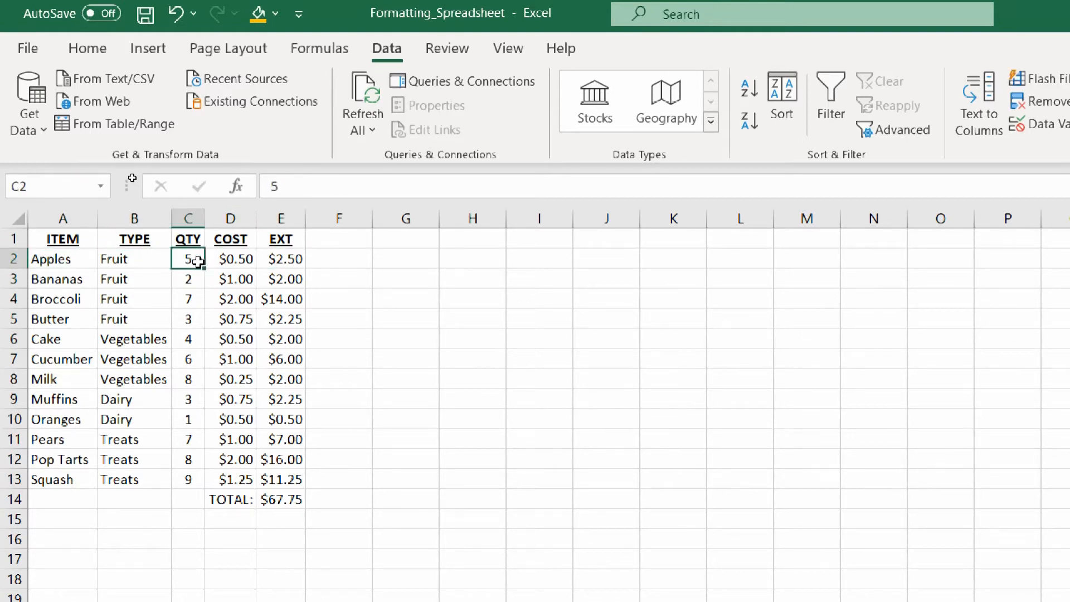
click(232, 259)
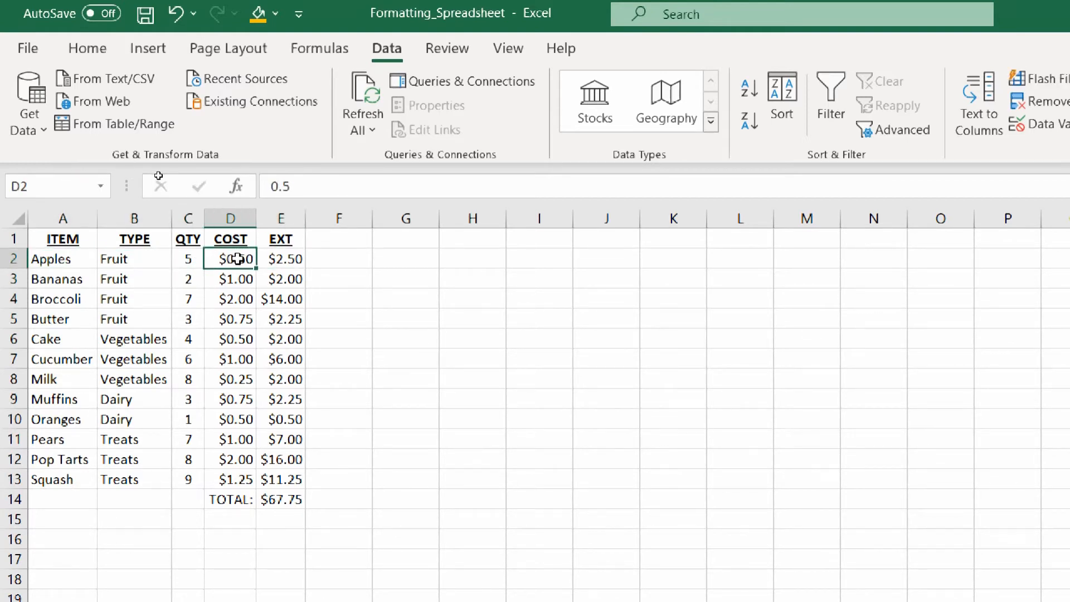
click(57, 259)
click(134, 261)
click(184, 264)
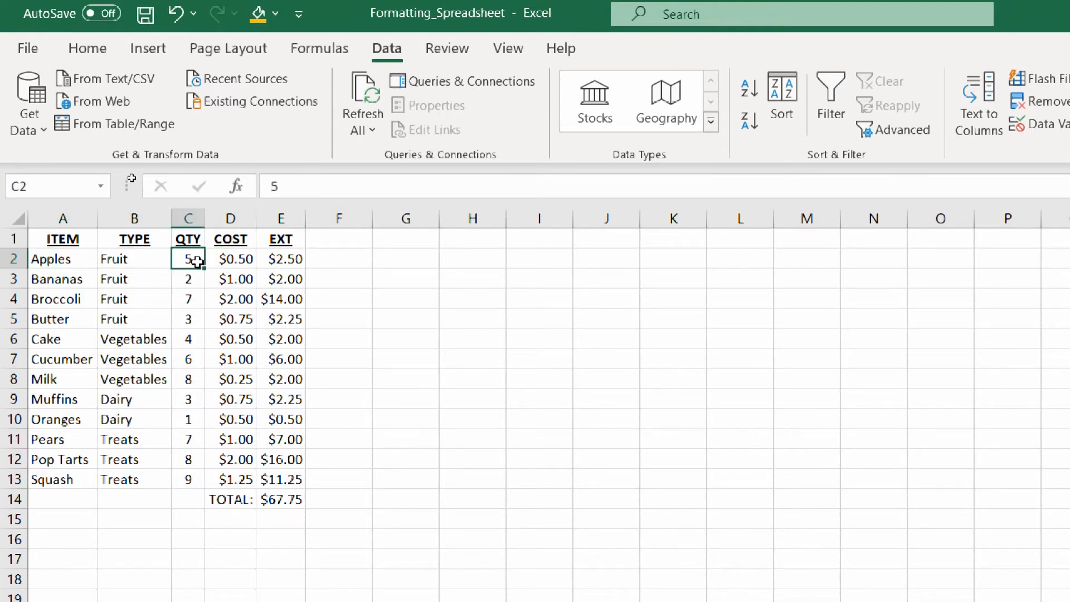
click(245, 261)
click(299, 260)
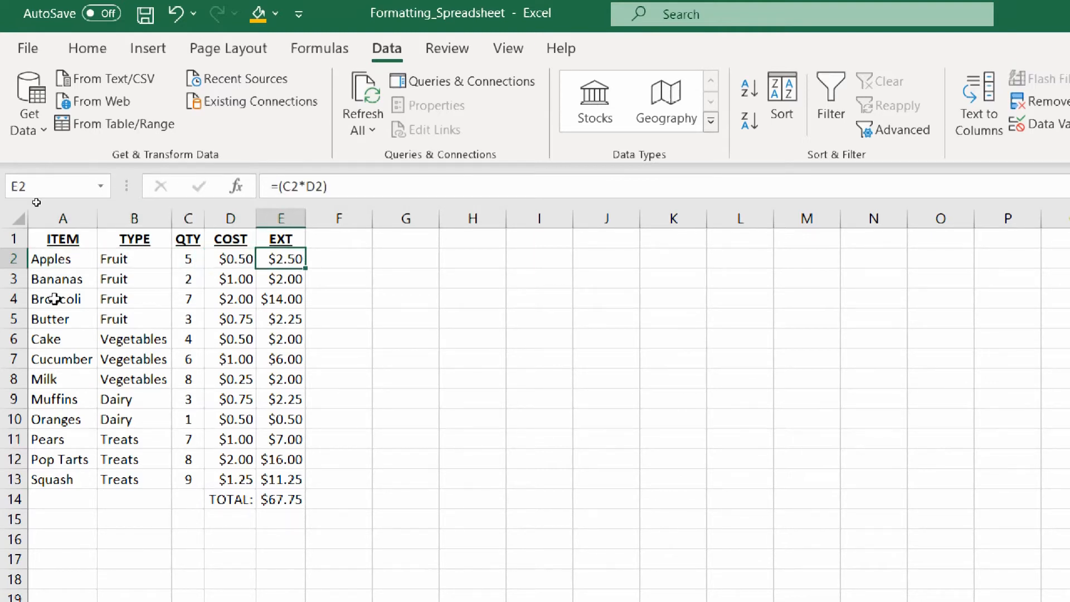
Compare the sorted item names in column A with their types in column B, and undo the item-only sort
click(73, 261)
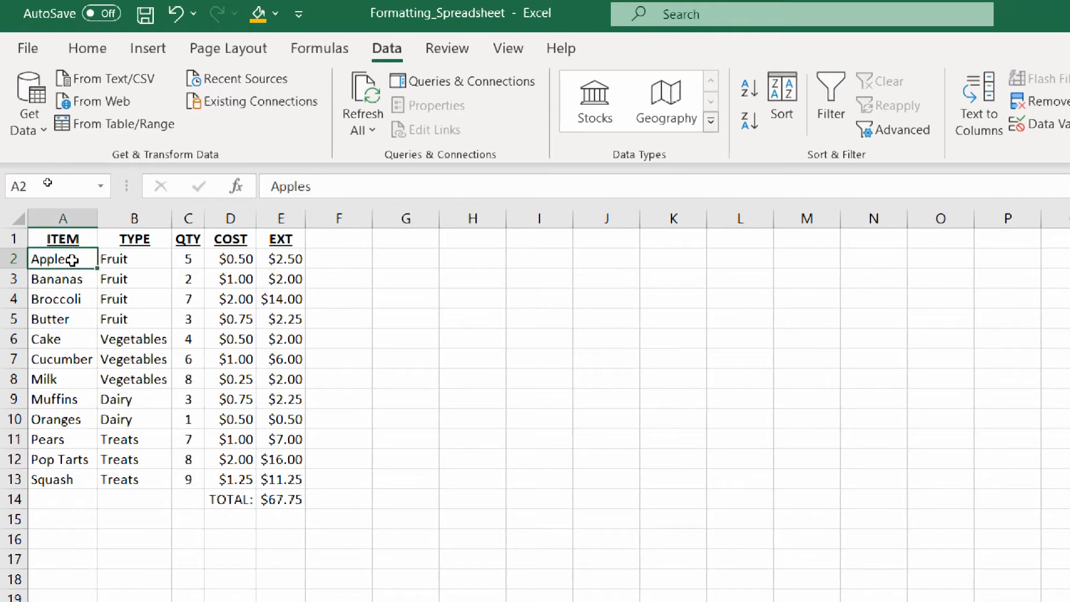
shift+click(48, 378)
click(69, 399)
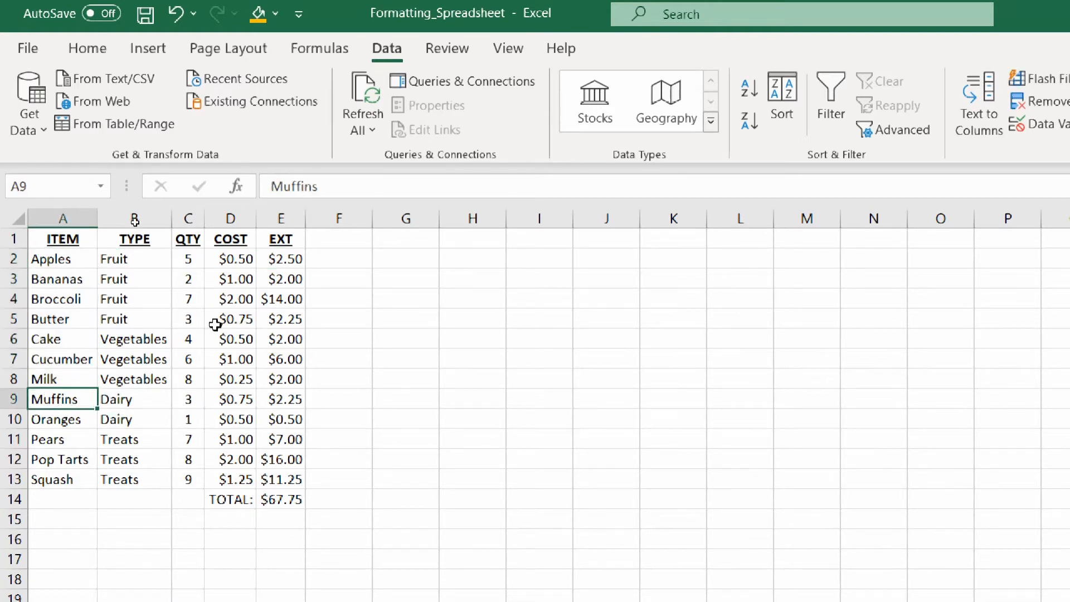
click(56, 338)
click(132, 343)
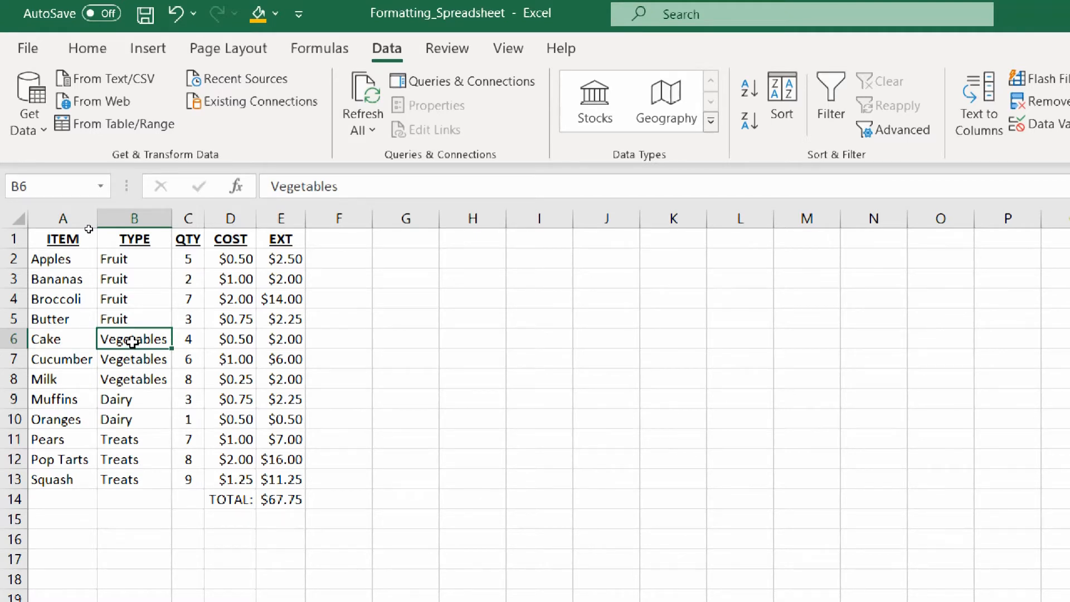
click(134, 315)
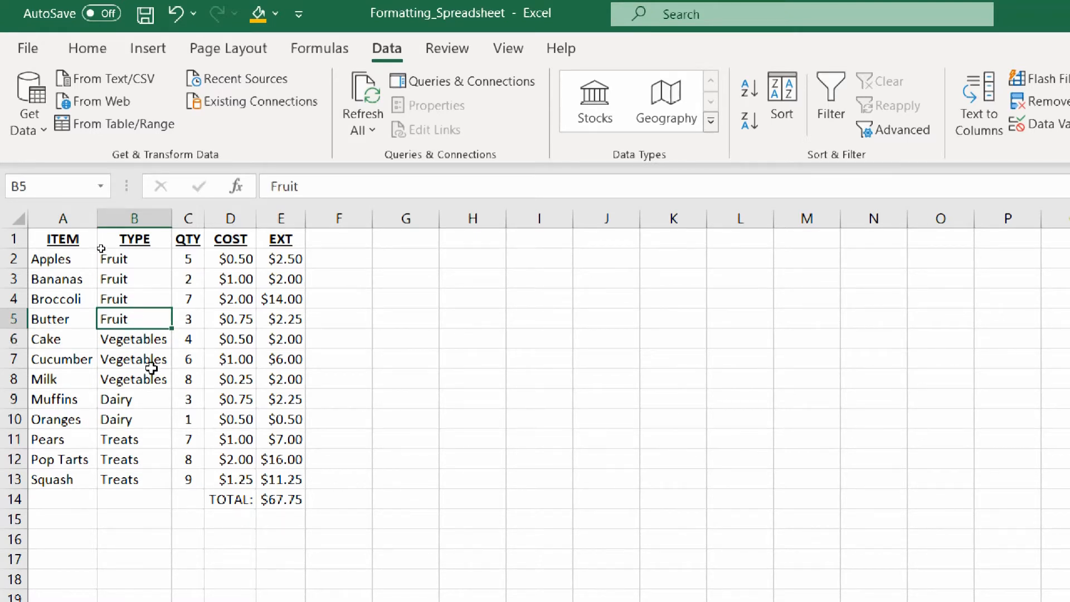
key(ctrl+z)
click(77, 262)
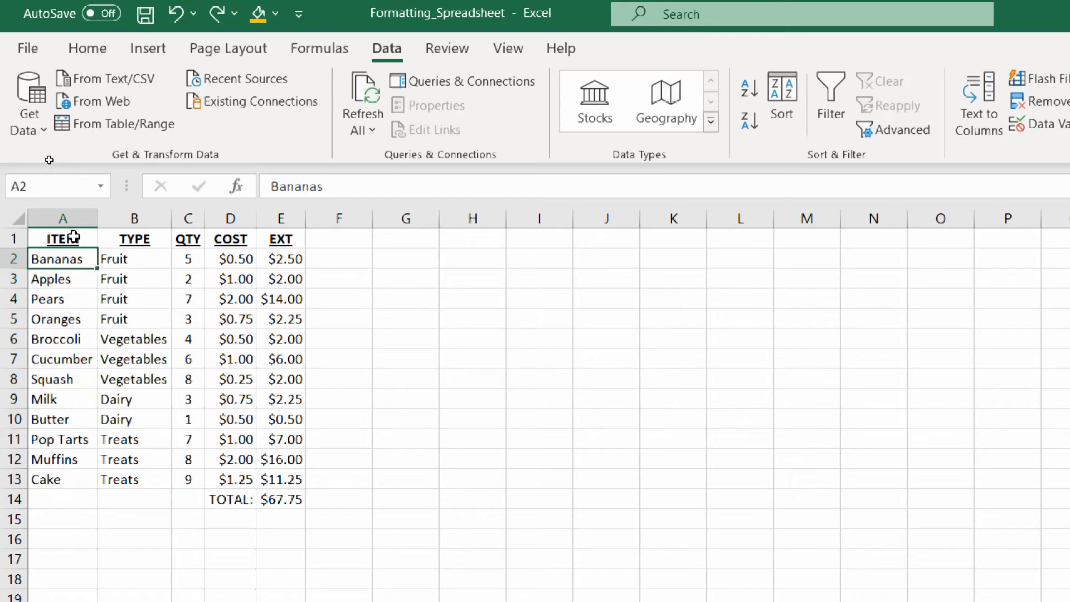
Sort the table A1:E13, with headers, by TYPE and then by ITEM, both on cell values from A to Z
click(72, 235)
drag(279, 416, 279, 478)
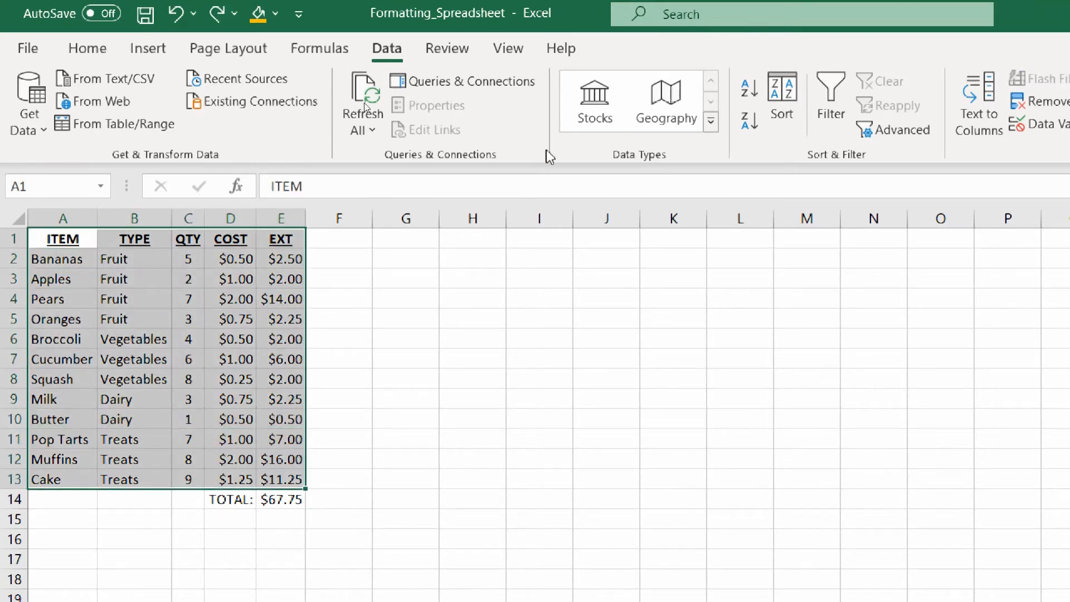
click(778, 111)
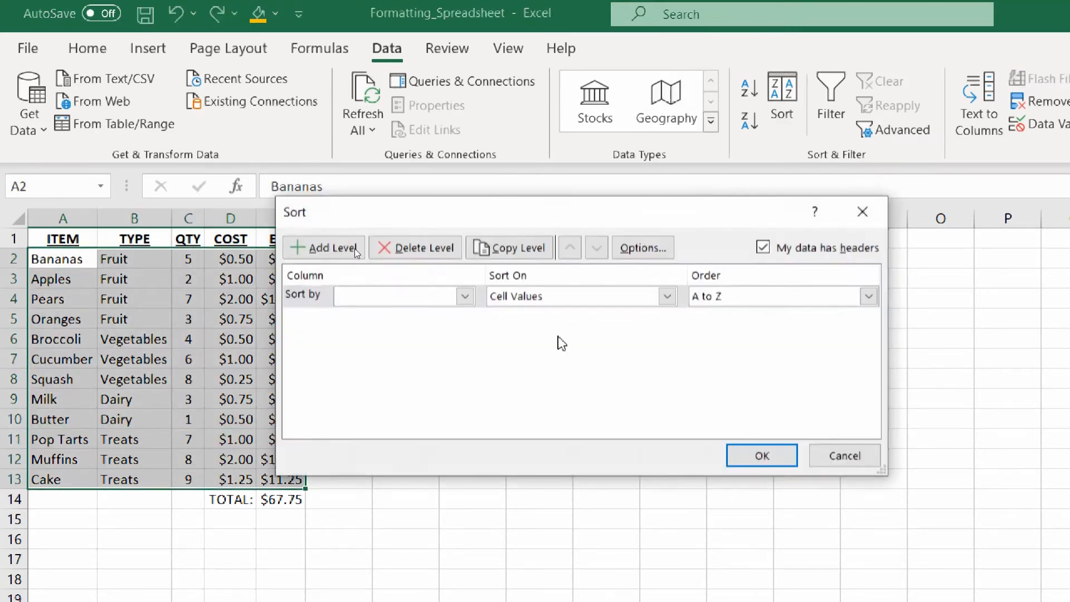
click(337, 301)
click(370, 331)
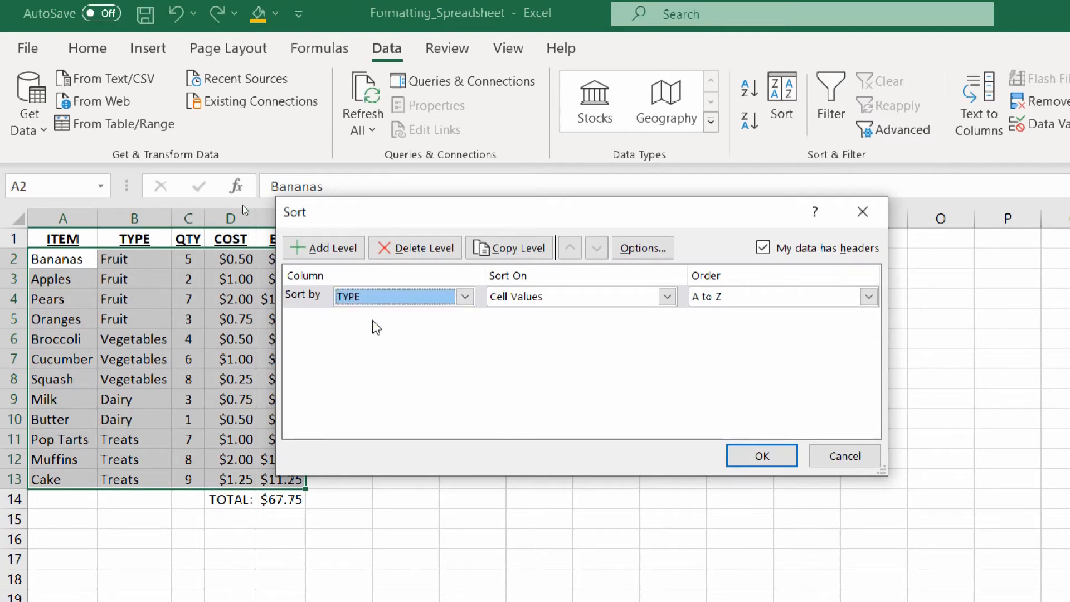
click(332, 248)
click(372, 322)
click(375, 343)
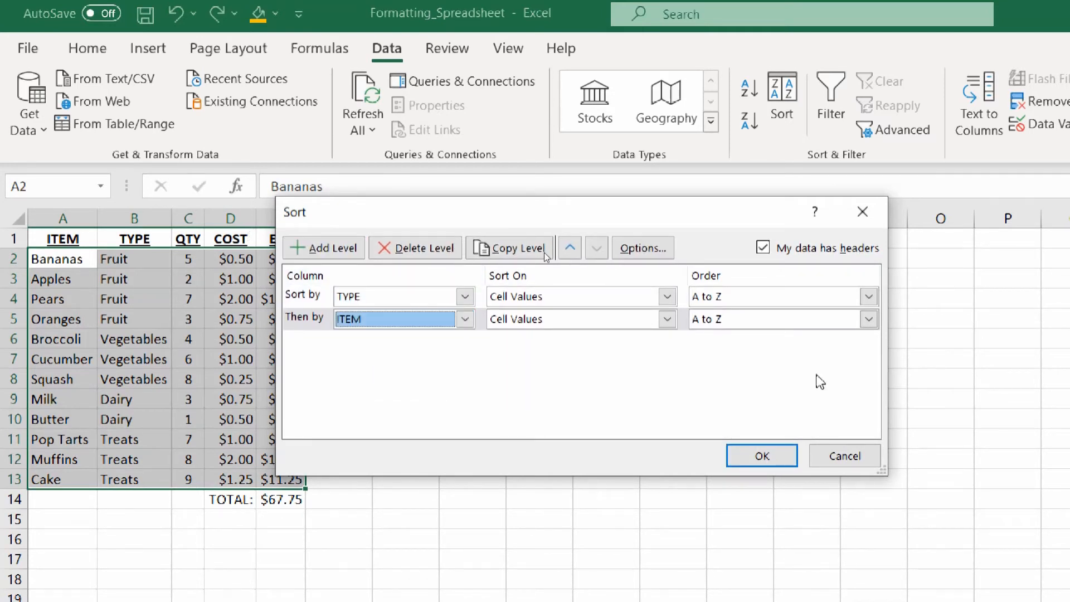
click(781, 458)
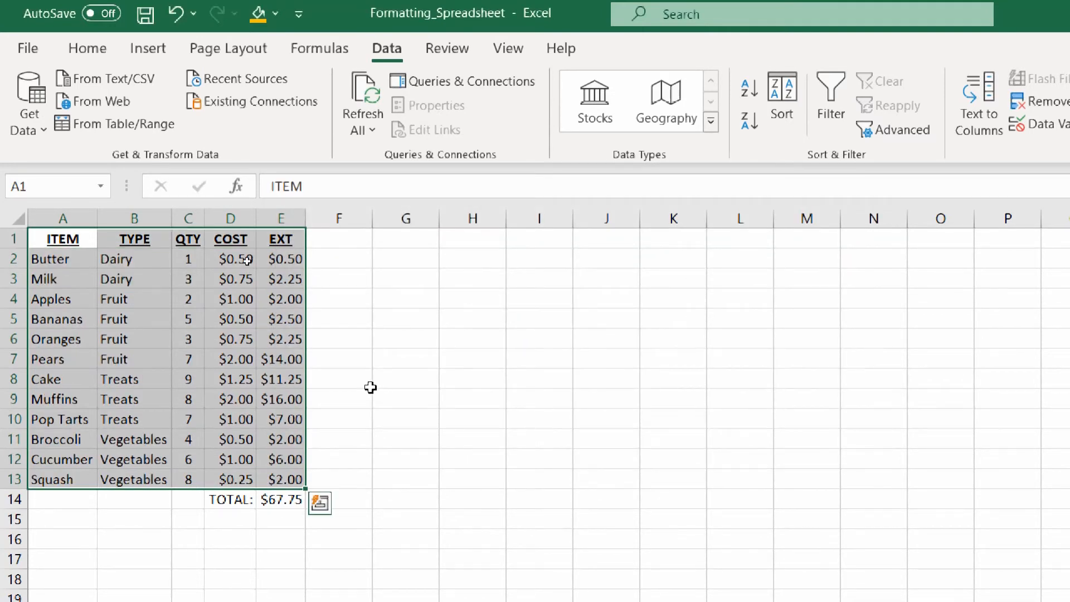
click(362, 382)
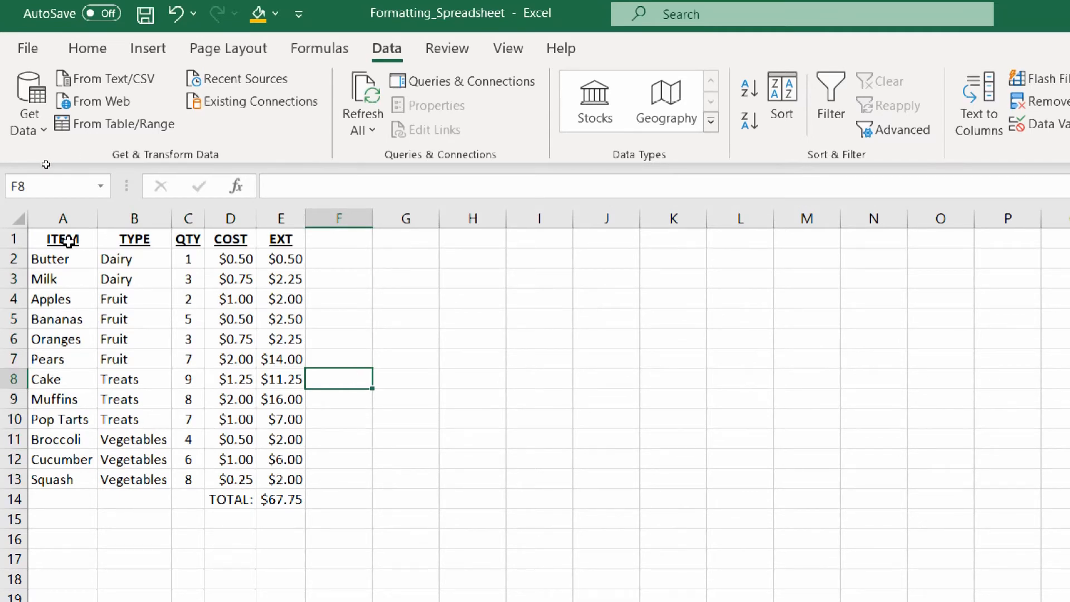
Turn on filtering for the table's header row, from ITEM in A1 to EXT in E1
drag(68, 241, 221, 426)
drag(263, 463, 278, 476)
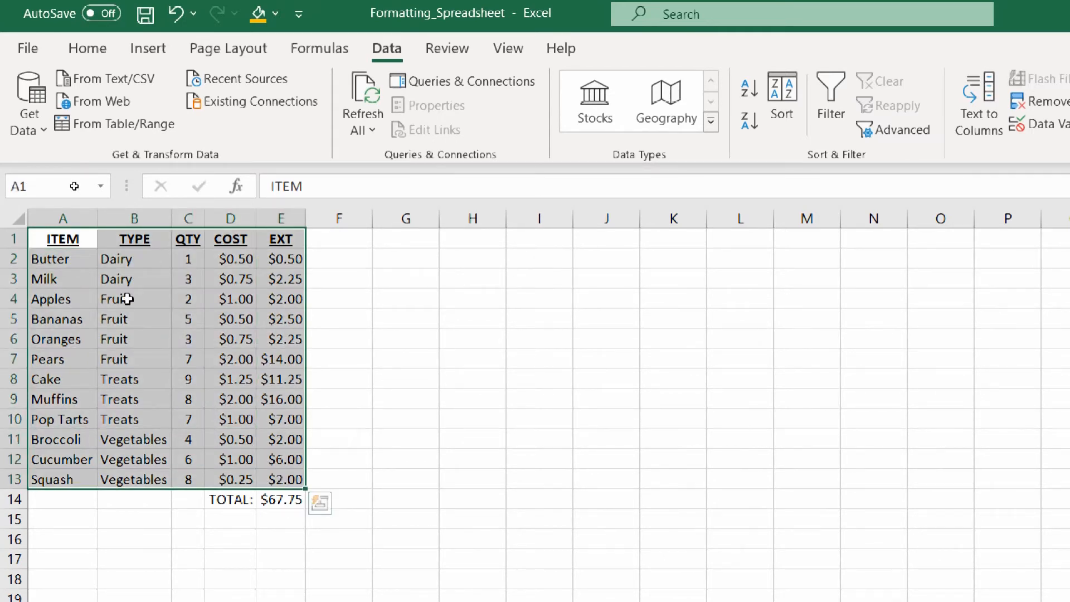
click(124, 279)
click(71, 241)
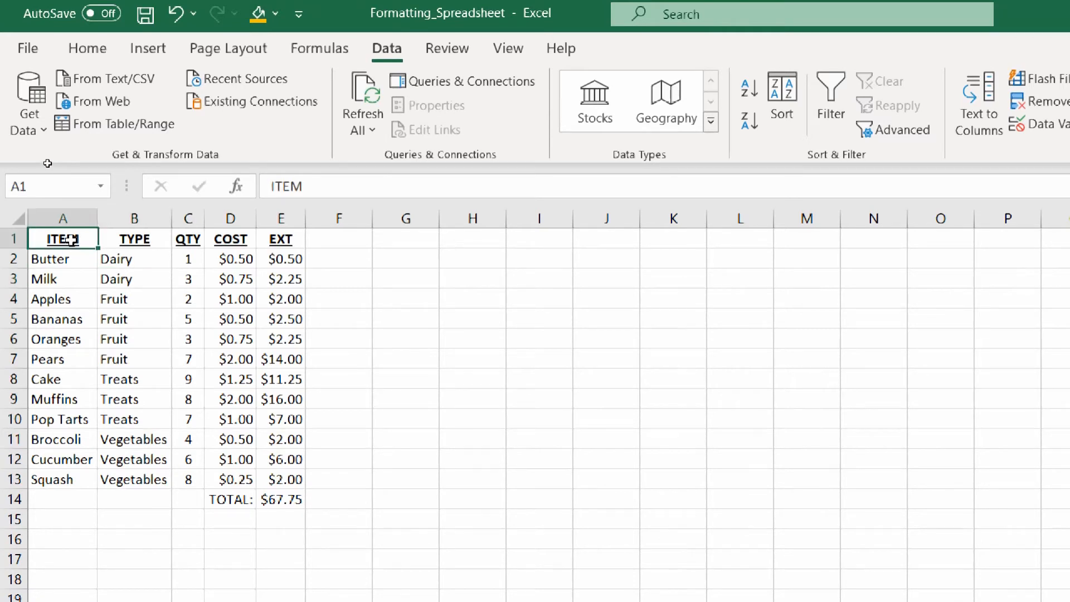
drag(71, 240, 271, 242)
click(125, 243)
click(68, 233)
click(834, 106)
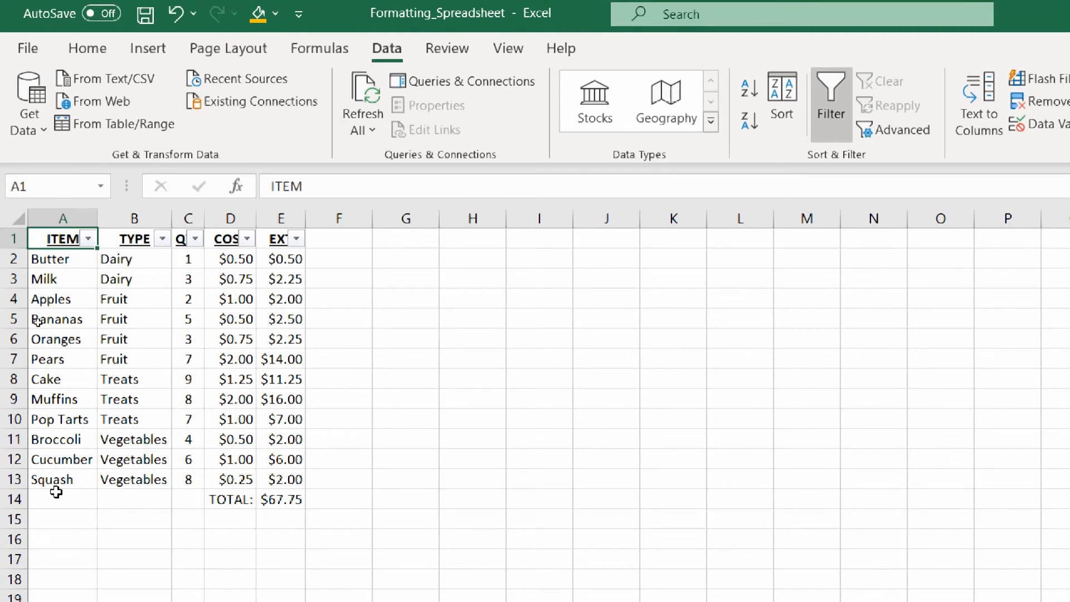
Examine the items, types and quantities listed under the filter headers in columns A to C
click(62, 302)
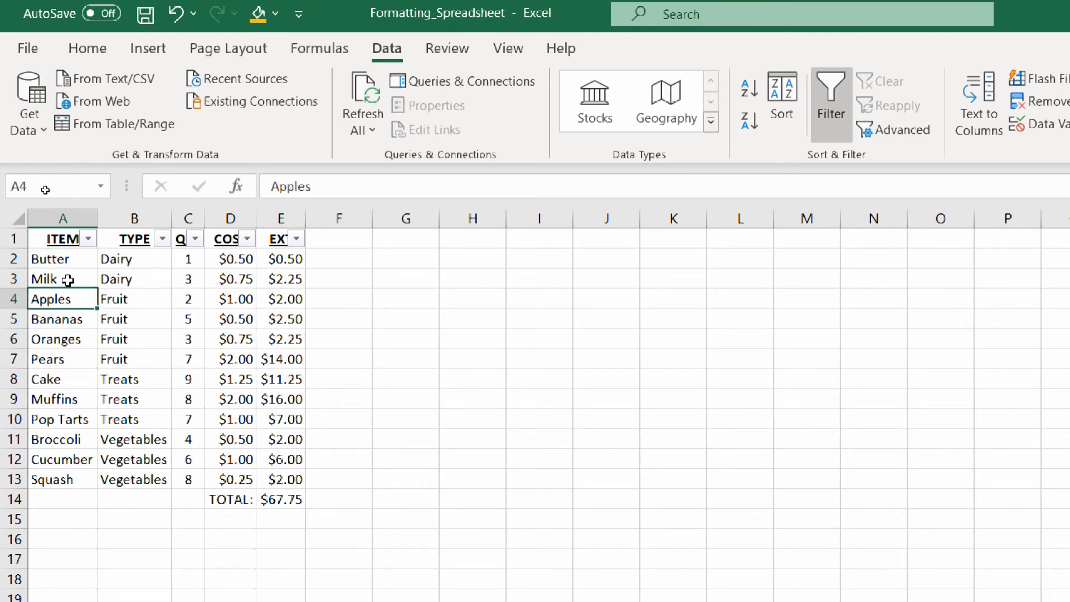
click(135, 294)
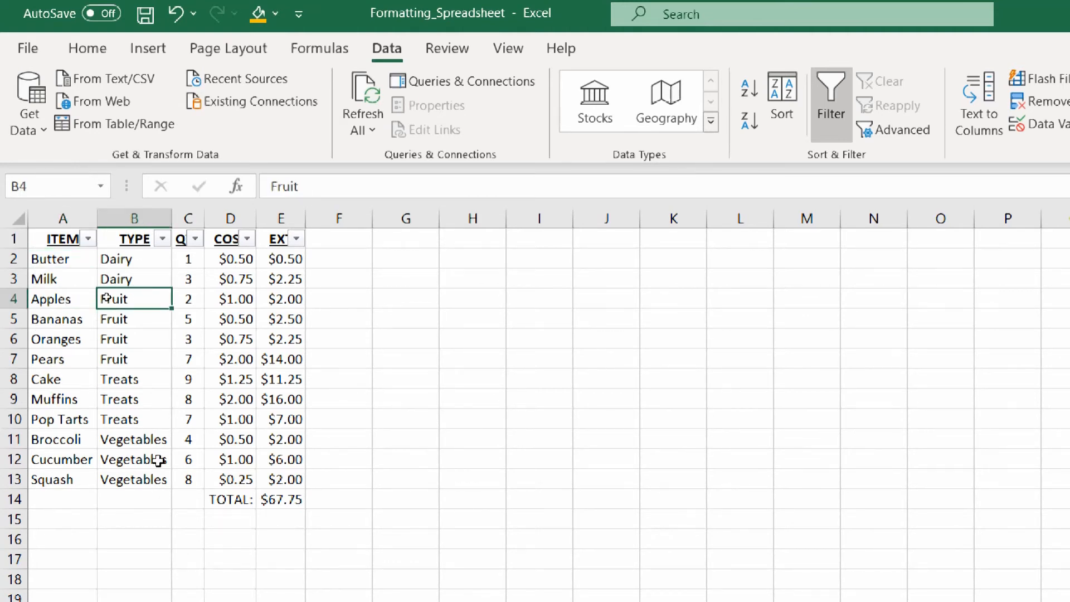
click(140, 265)
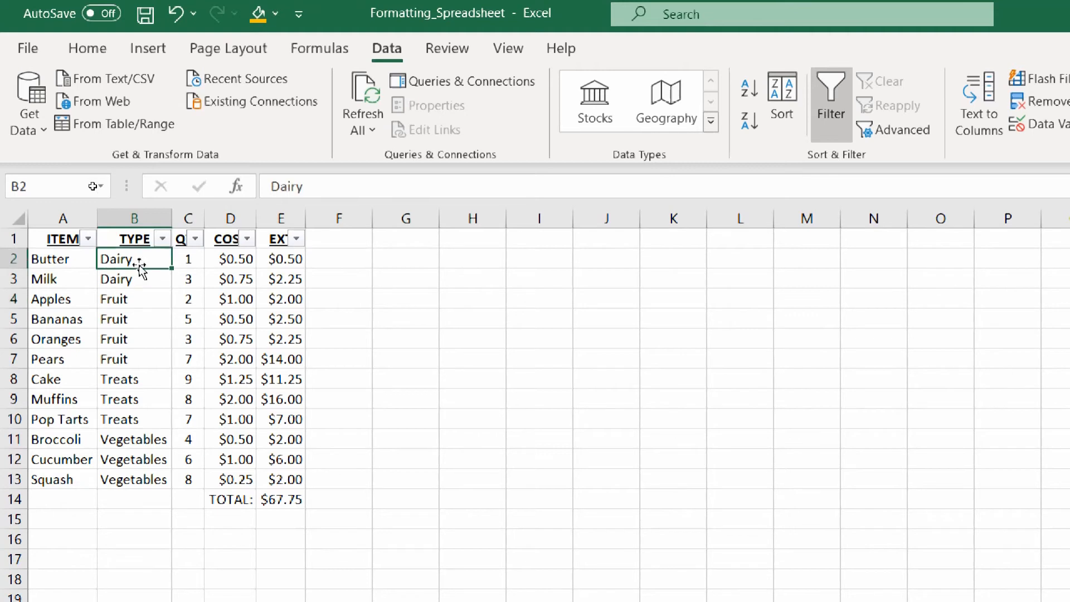
click(191, 279)
click(185, 358)
click(181, 439)
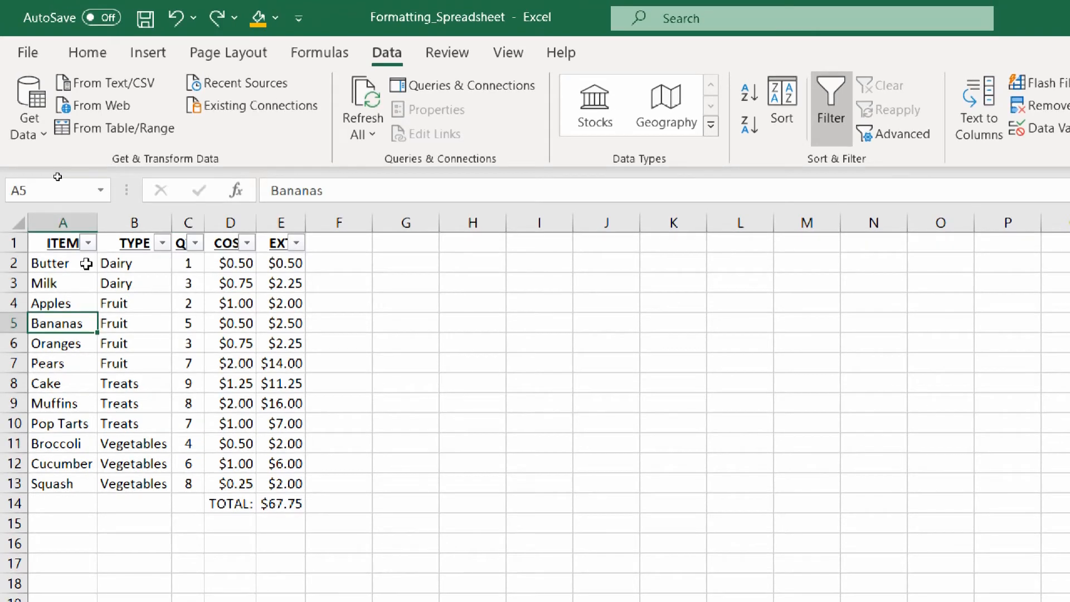
click(79, 265)
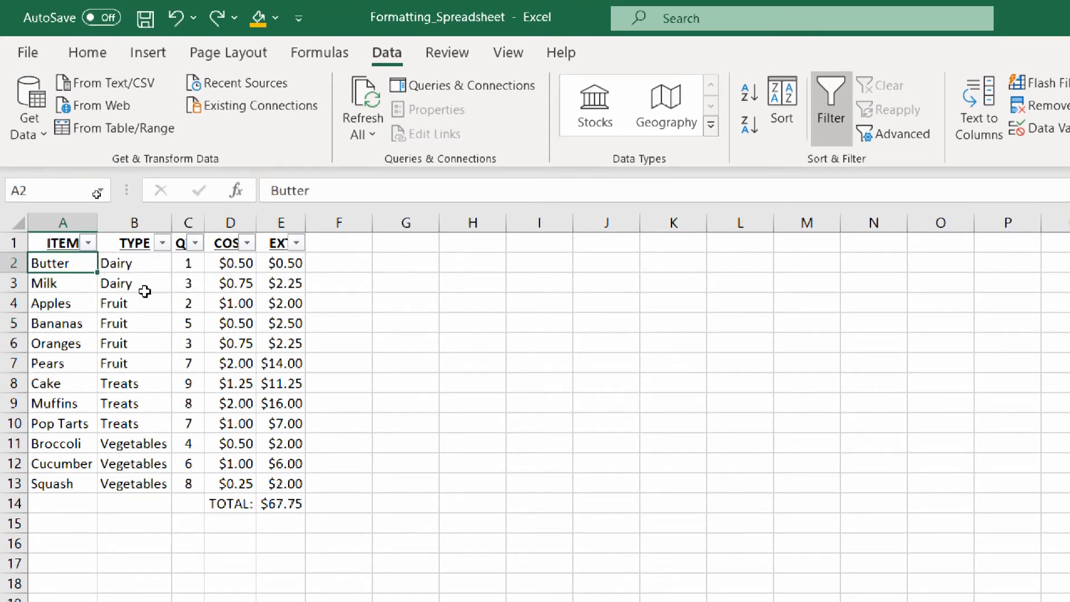
Examine the TYPE column's filter options, including the (Blanks) entry, without applying a filter
click(162, 243)
click(412, 354)
click(114, 264)
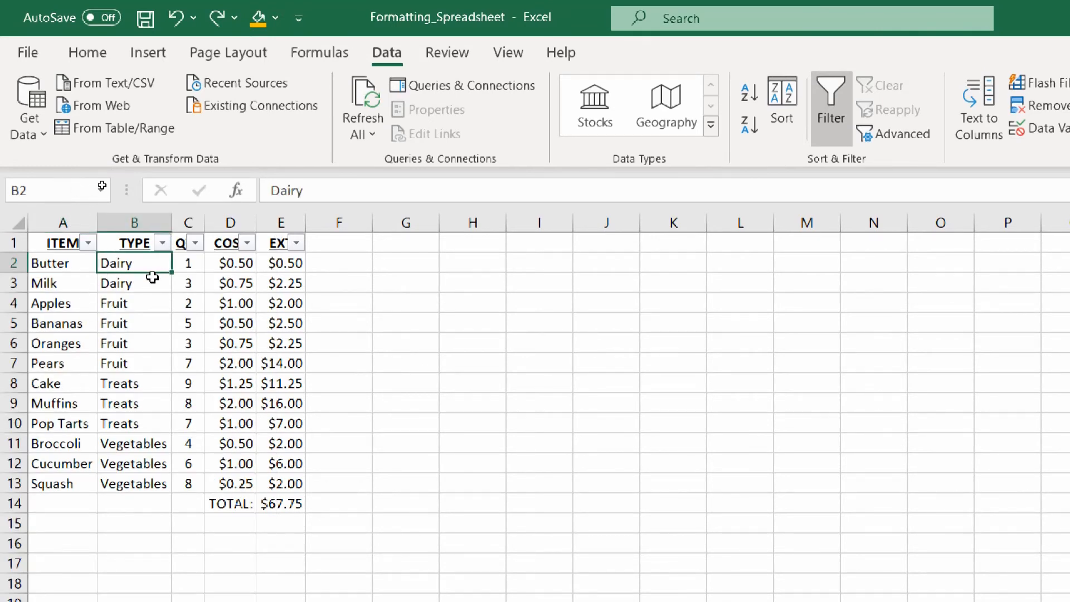
click(162, 243)
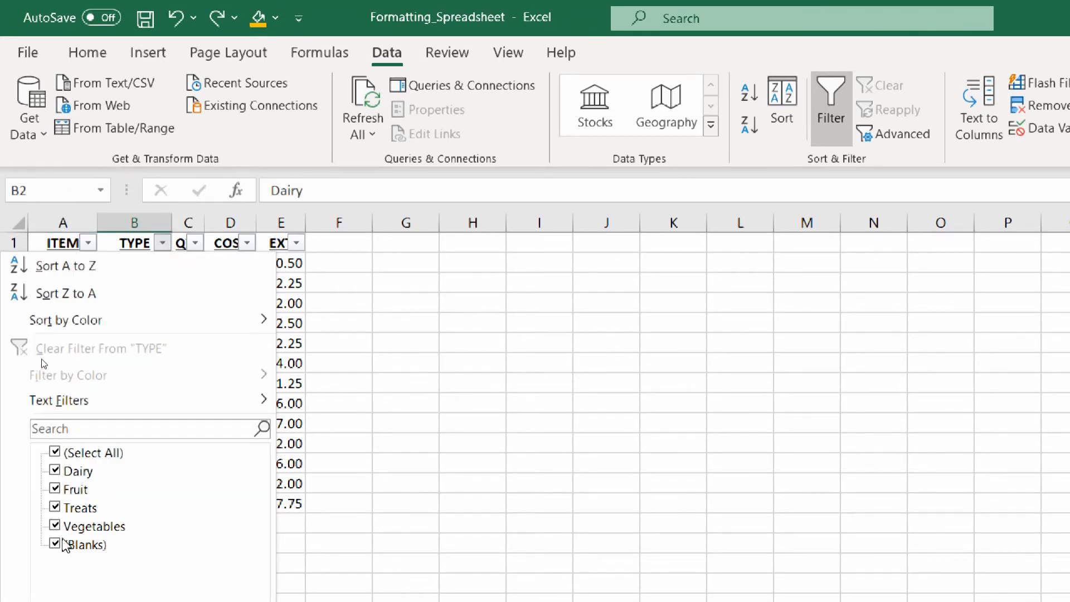
click(358, 407)
Inspect the TOTAL row, including the label in D14 and the sum formula in E14
mouse_move(202, 499)
mouse_down()
mouse_move(77, 503)
mouse_move(202, 514)
mouse_move(198, 504)
mouse_up()
click(238, 503)
click(282, 504)
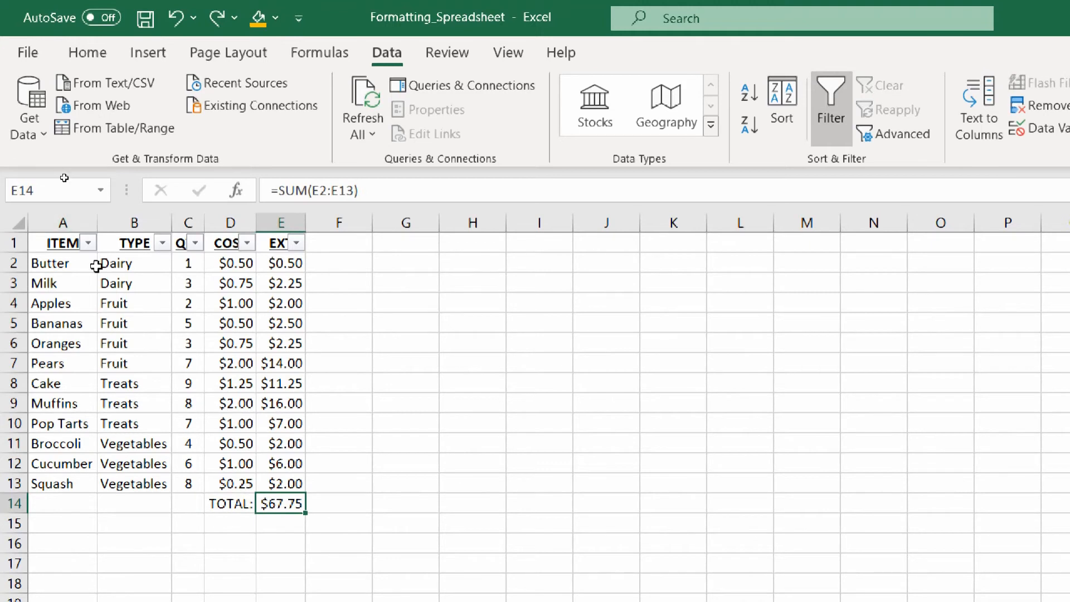
click(82, 266)
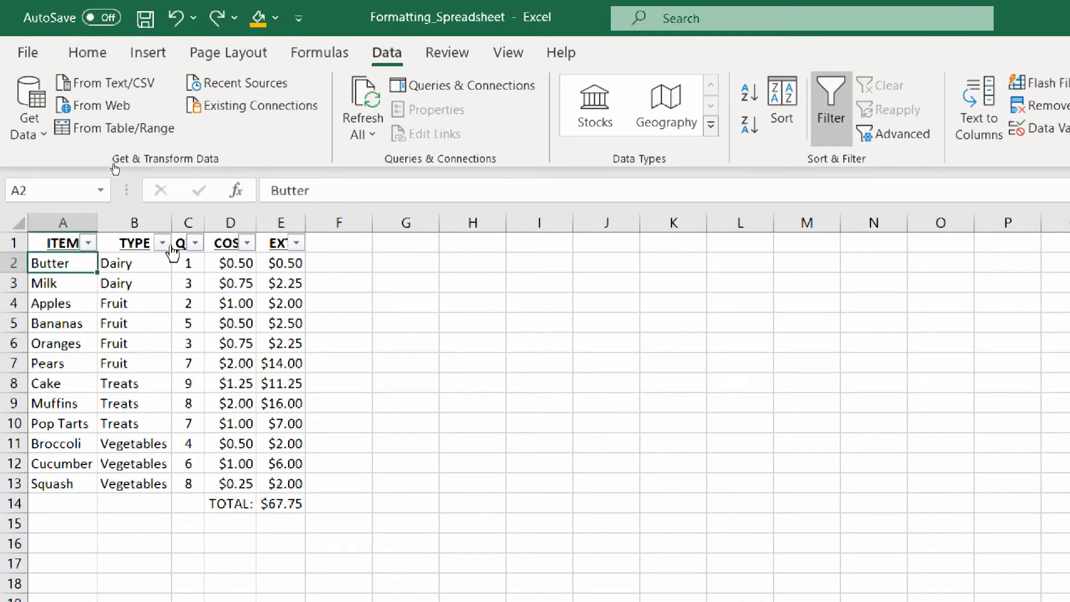
Open the TYPE column's filter, try excluding Vegetables, Treats and Dairy, and include all three again
click(163, 244)
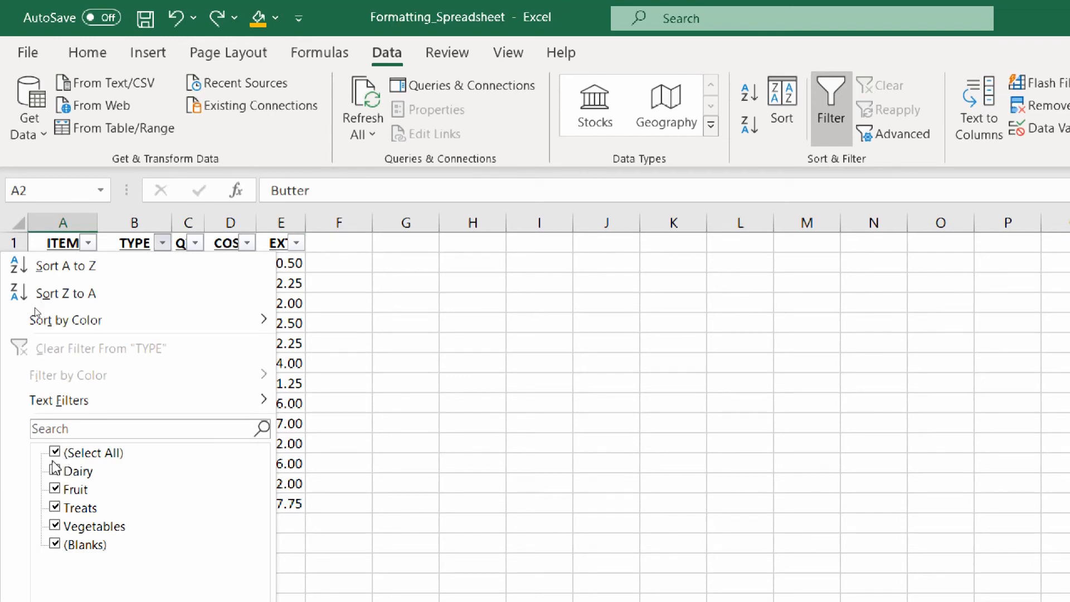
click(55, 528)
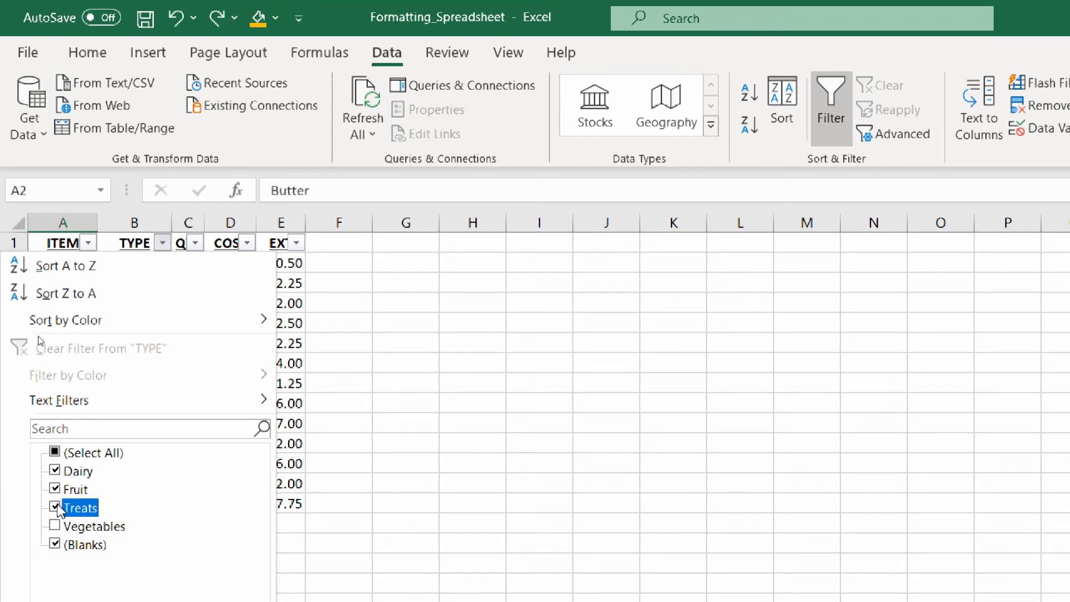
click(55, 471)
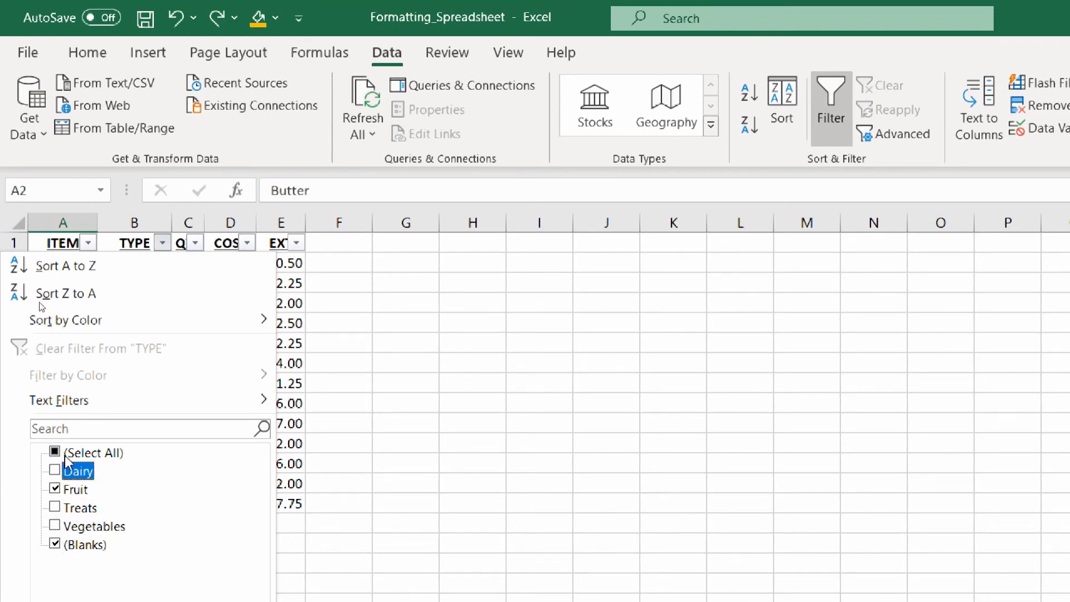
click(55, 471)
click(55, 508)
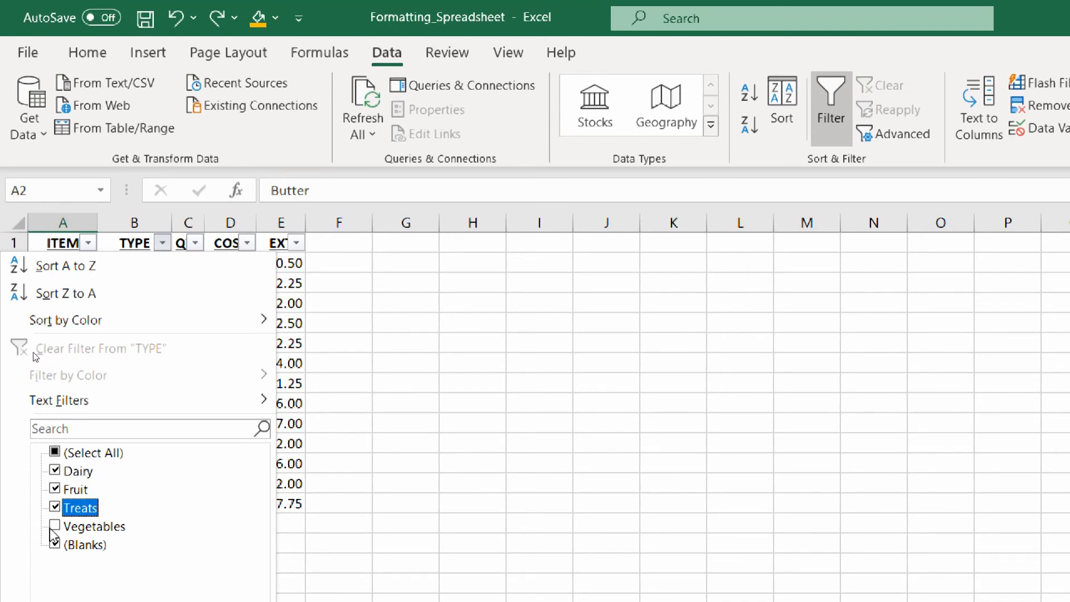
click(55, 526)
Filter the TYPE column to show only Fruit and (Blanks) so the TOTAL row stays in the list
click(55, 452)
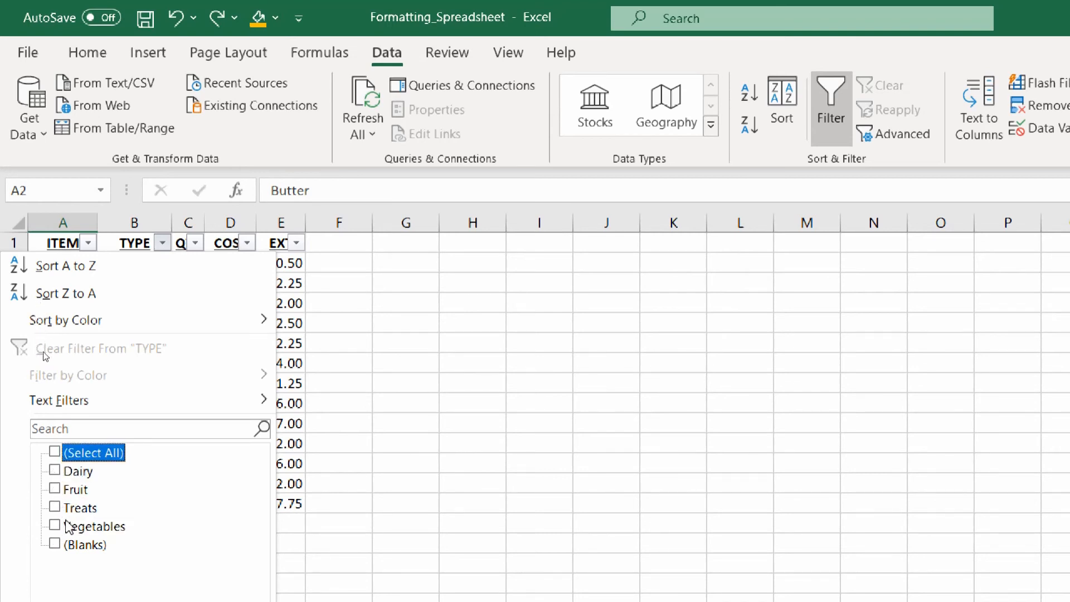
click(55, 544)
click(55, 489)
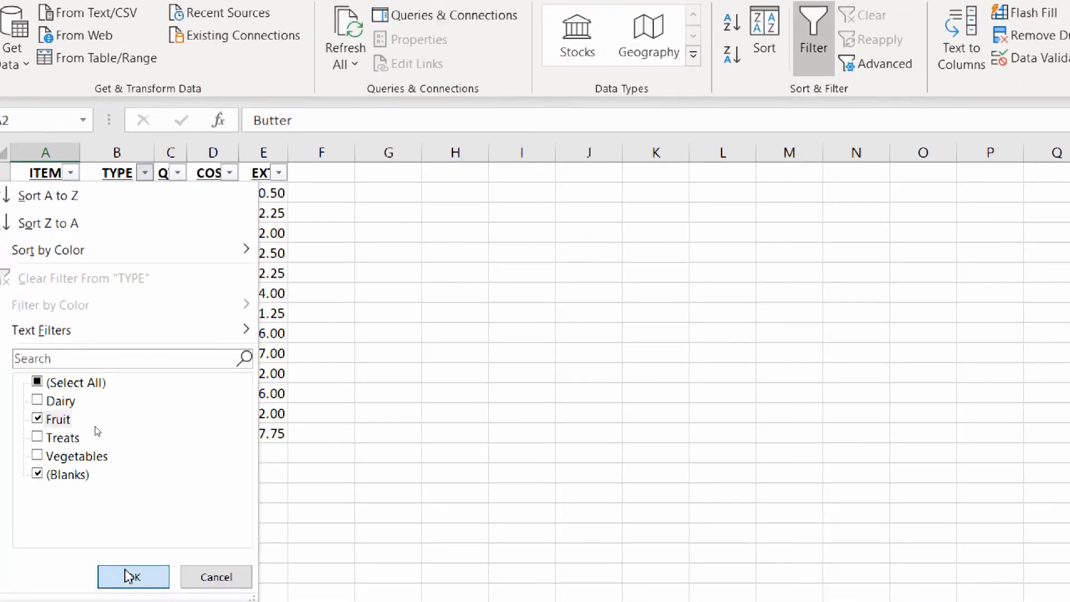
click(151, 601)
Examine the filtered Fruit rows, checking their items, types and costs
click(111, 283)
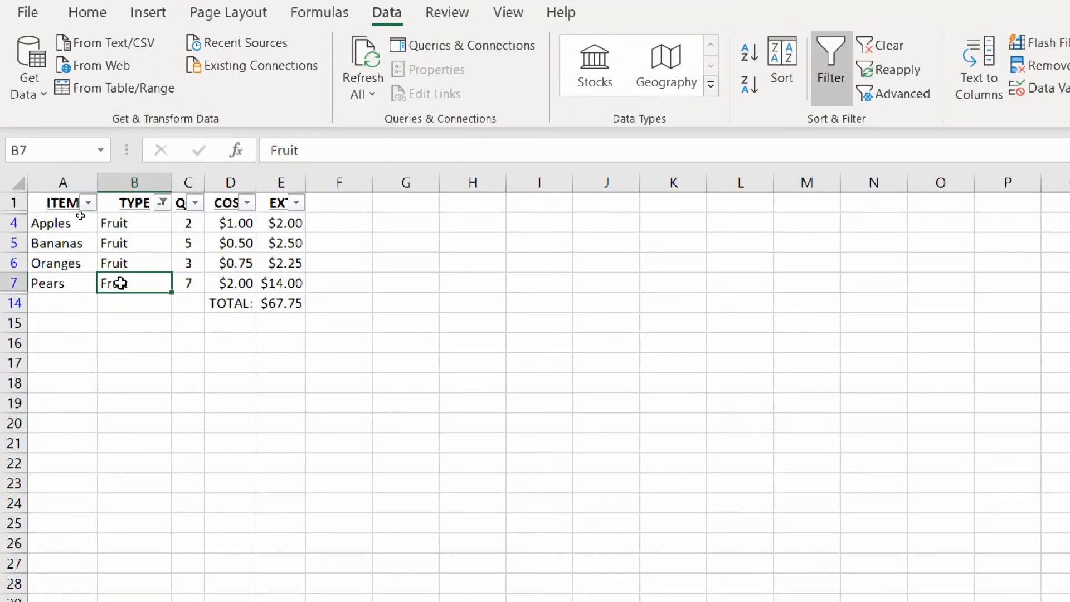
click(105, 243)
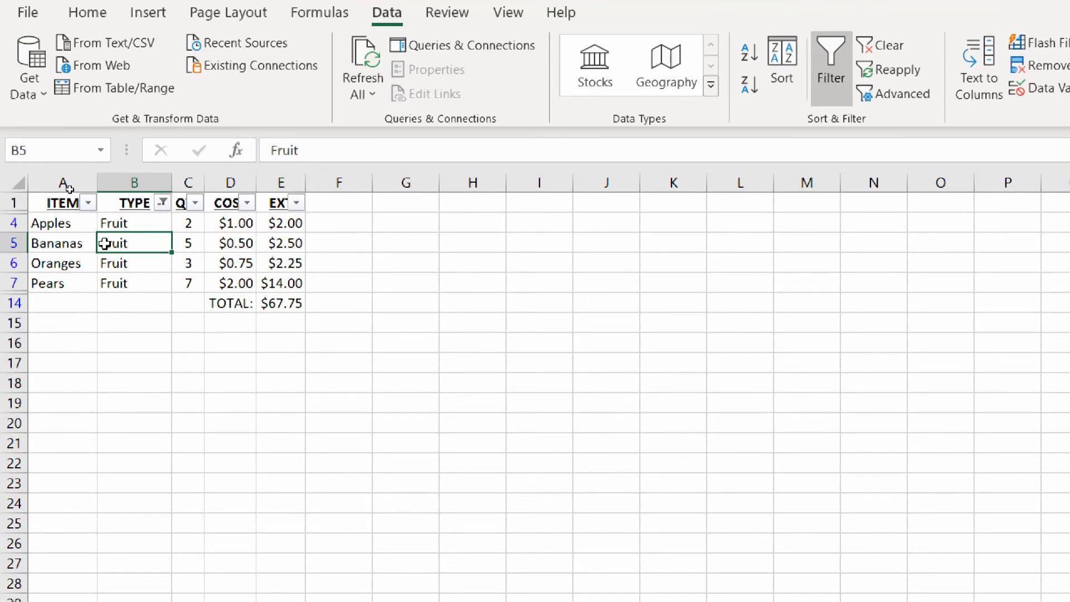
drag(78, 223, 141, 282)
click(65, 223)
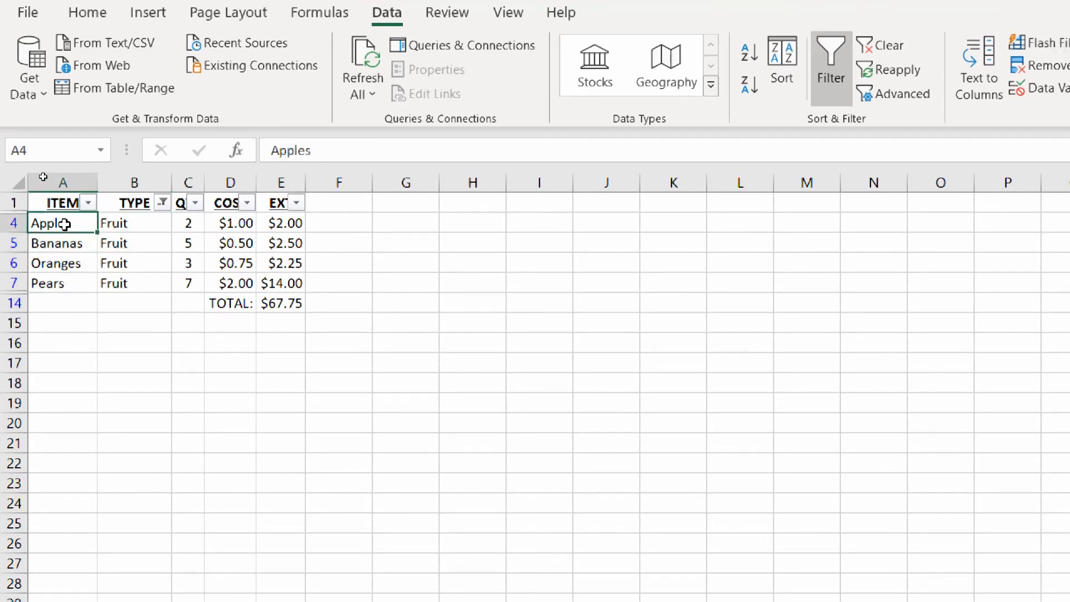
click(88, 301)
click(217, 270)
click(246, 243)
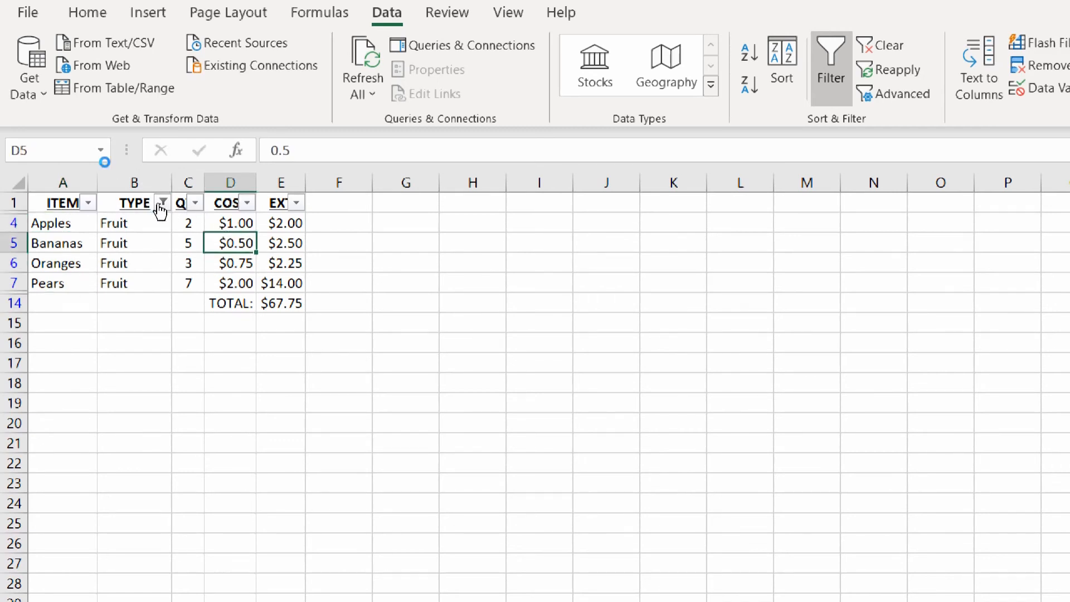
Restore all entries in the TYPE column's filter, including (Blanks)
click(161, 203)
click(67, 413)
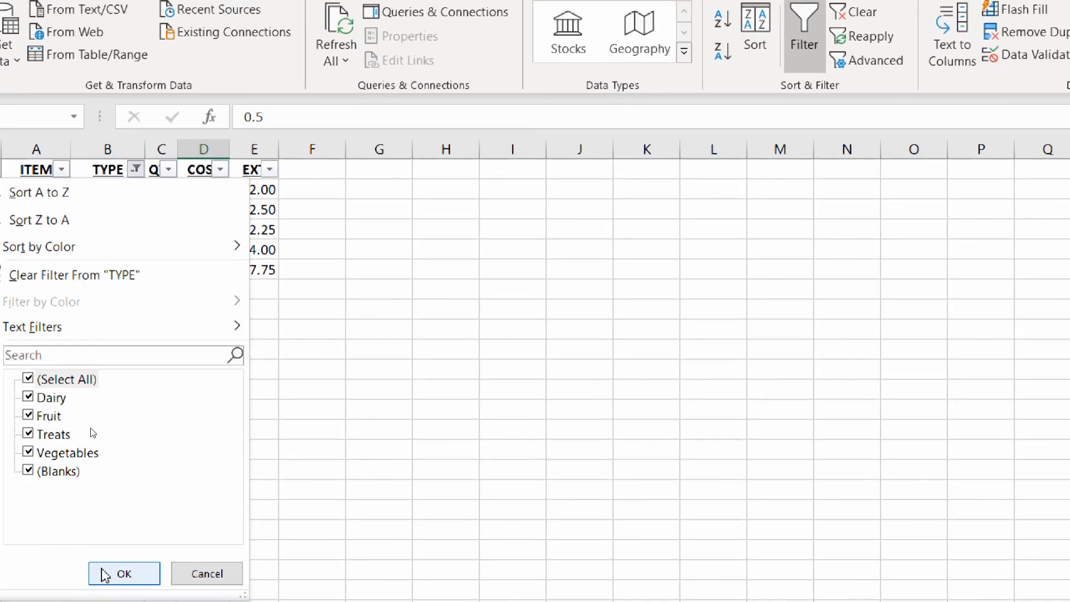
click(109, 575)
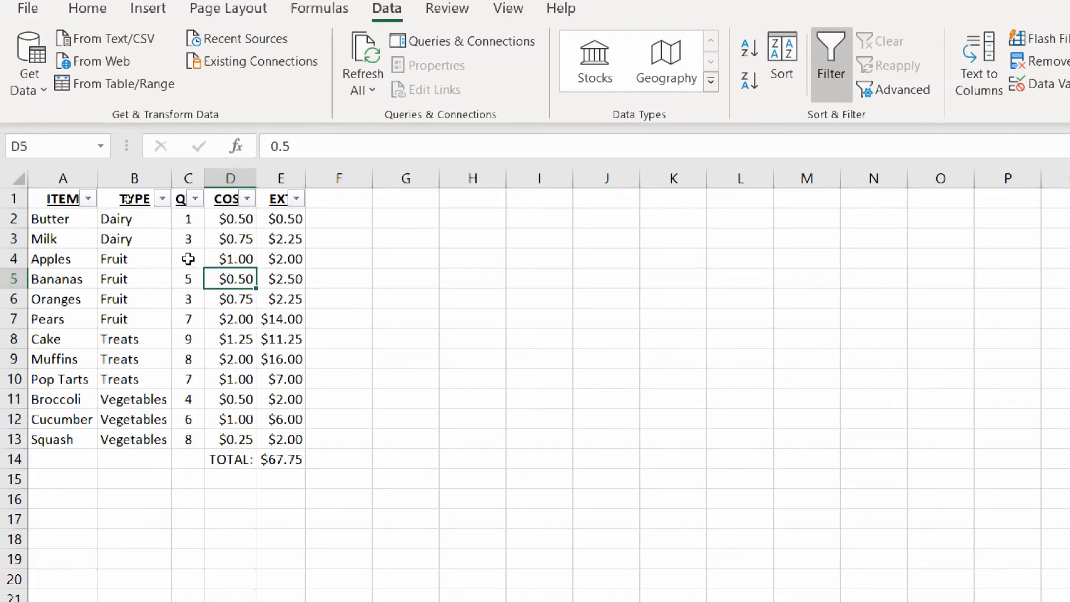
Filter the COST column to show only items priced at $1.00
click(248, 200)
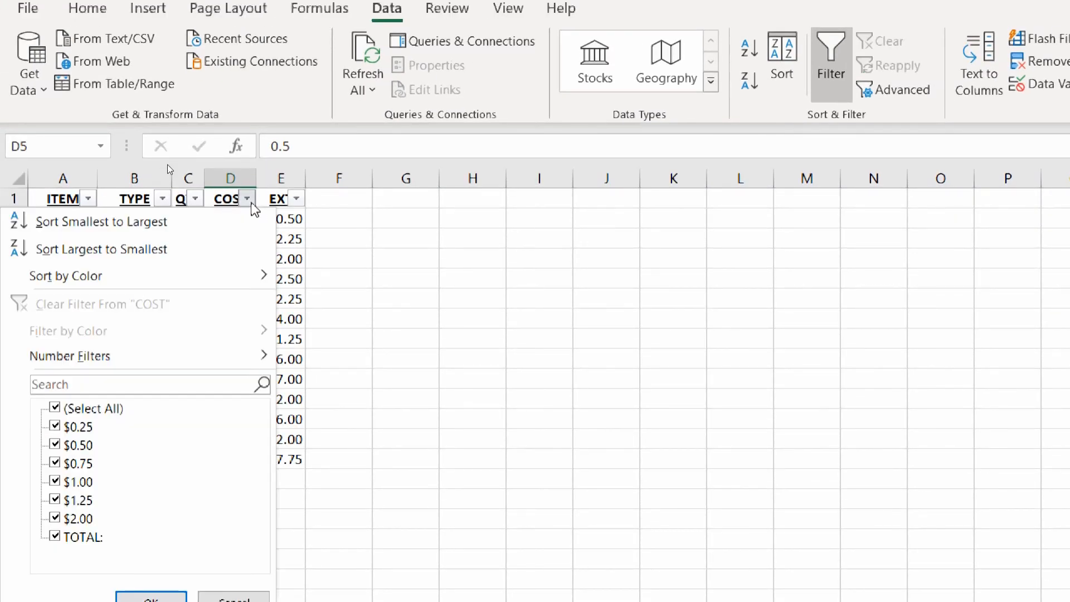
click(73, 411)
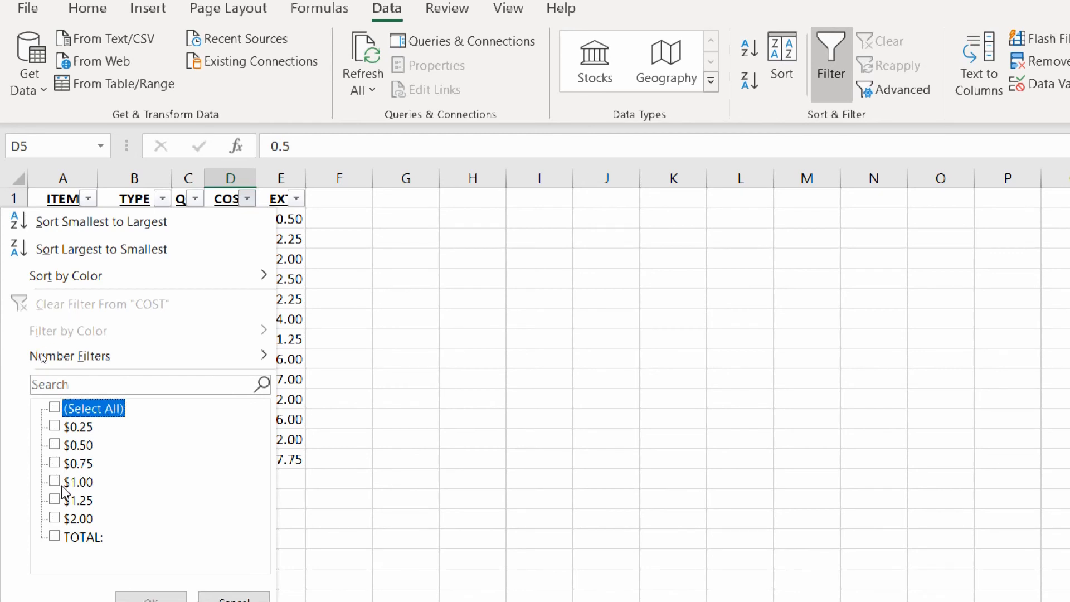
click(65, 482)
click(125, 599)
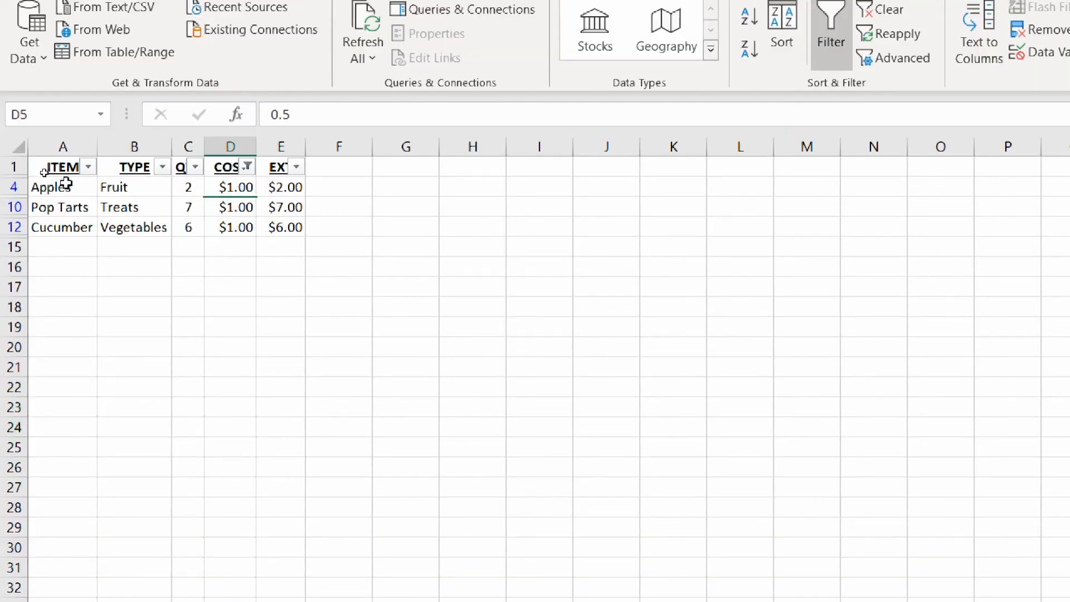
Examine the items, types and costs in the rows filtered to $1.00
click(62, 188)
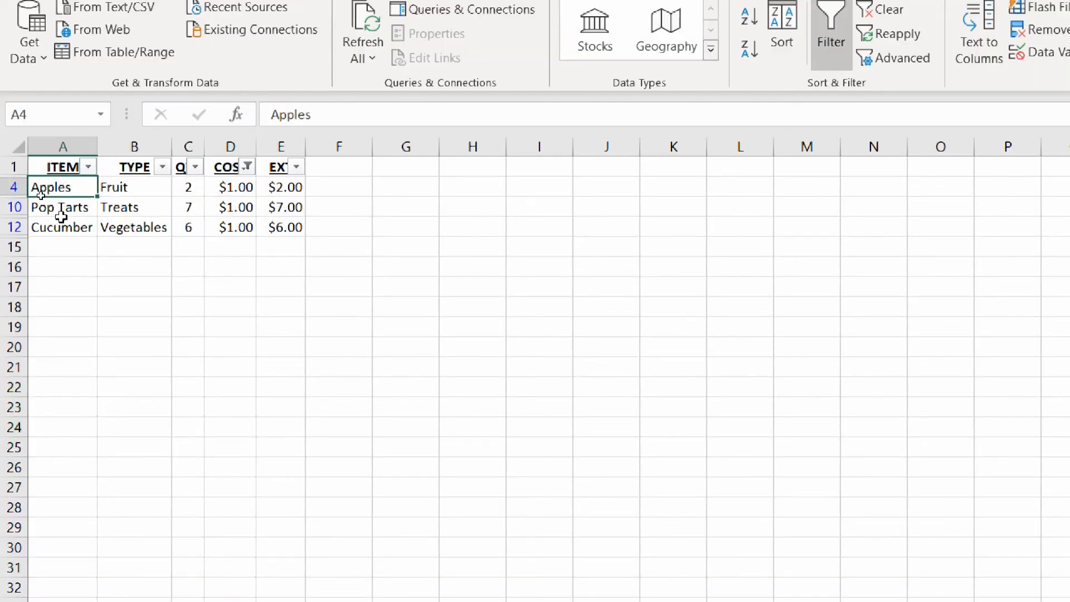
click(62, 229)
click(130, 190)
click(127, 207)
click(132, 229)
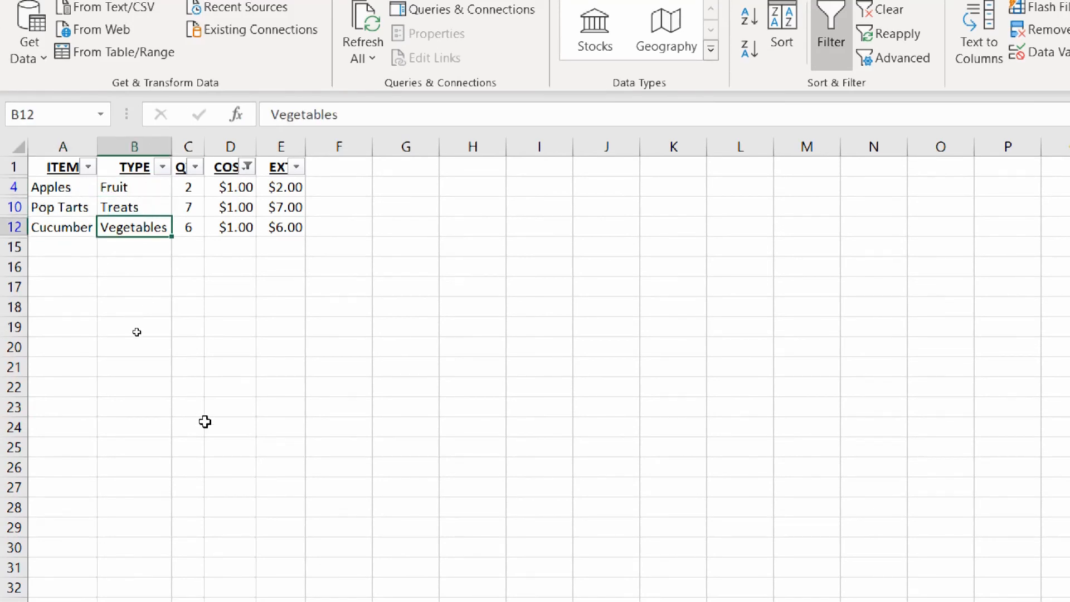
click(225, 227)
Restore all values in the COST column's filter, including the TOTAL: entry
click(249, 167)
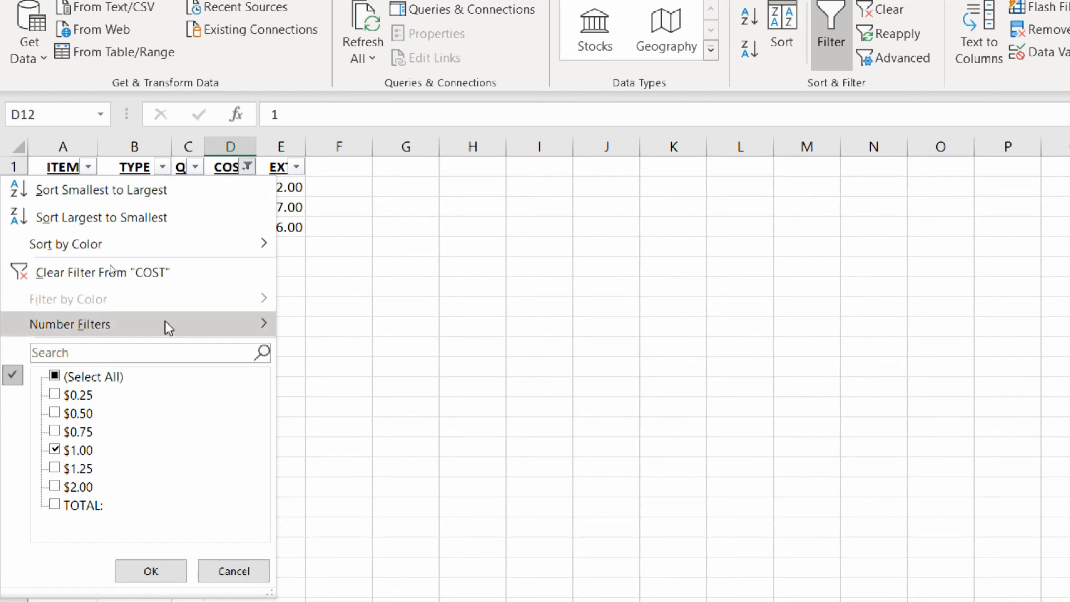
click(103, 379)
click(143, 560)
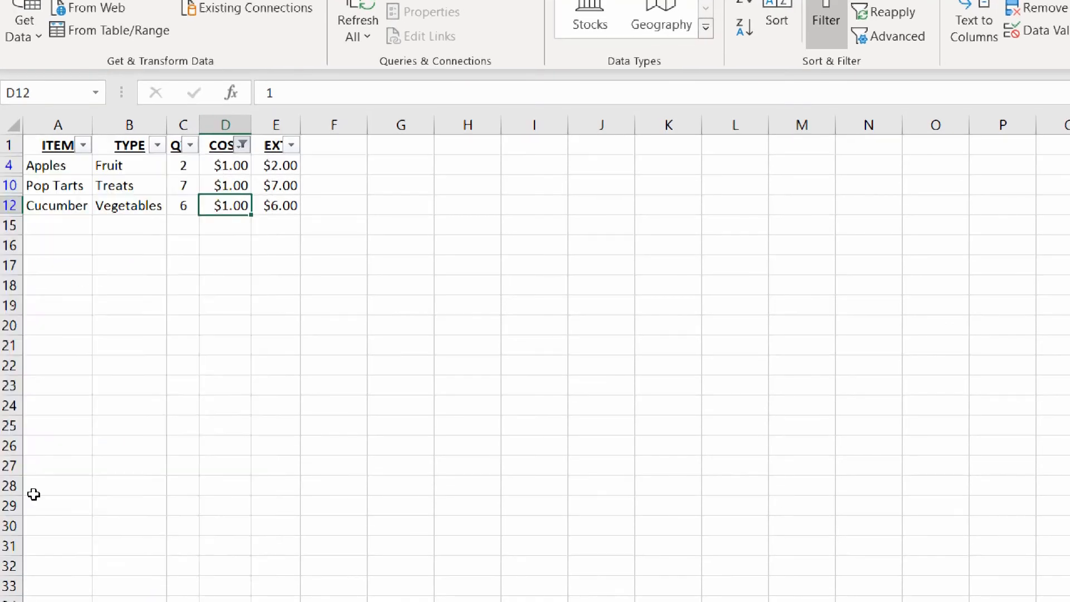
Save the Formatting_Spreadsheet workbook with the filter headers in place
click(103, 220)
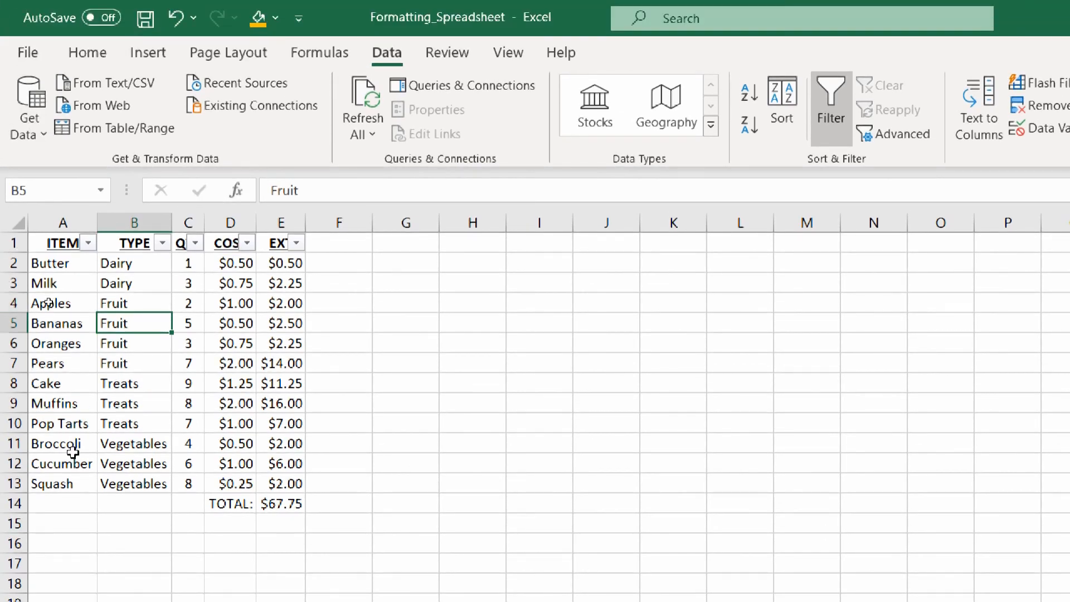
click(84, 437)
key(ctrl+s)
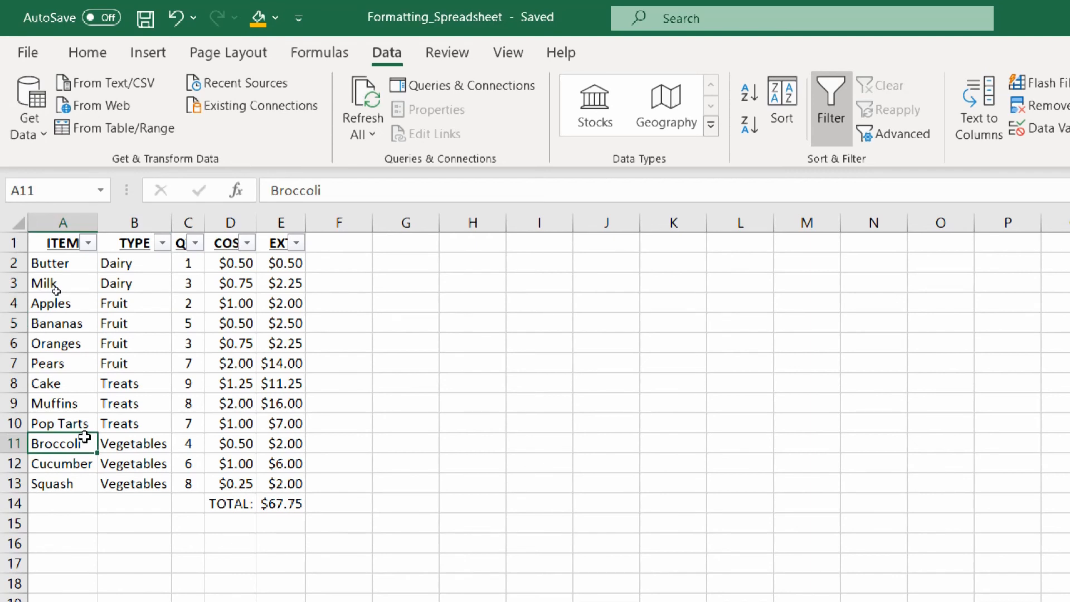
click(107, 401)
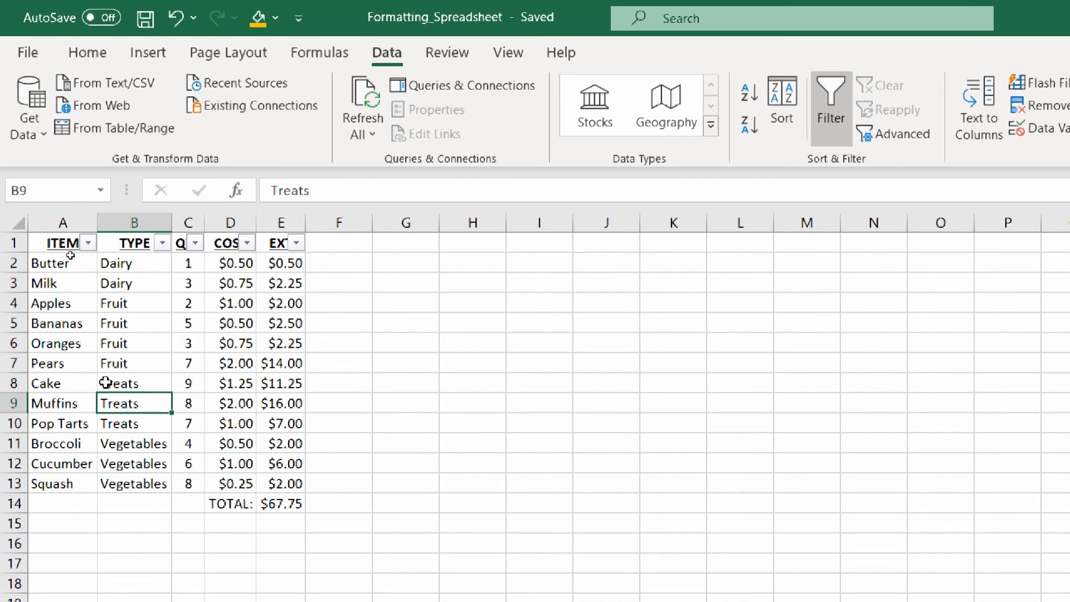
drag(84, 268, 281, 463)
click(248, 361)
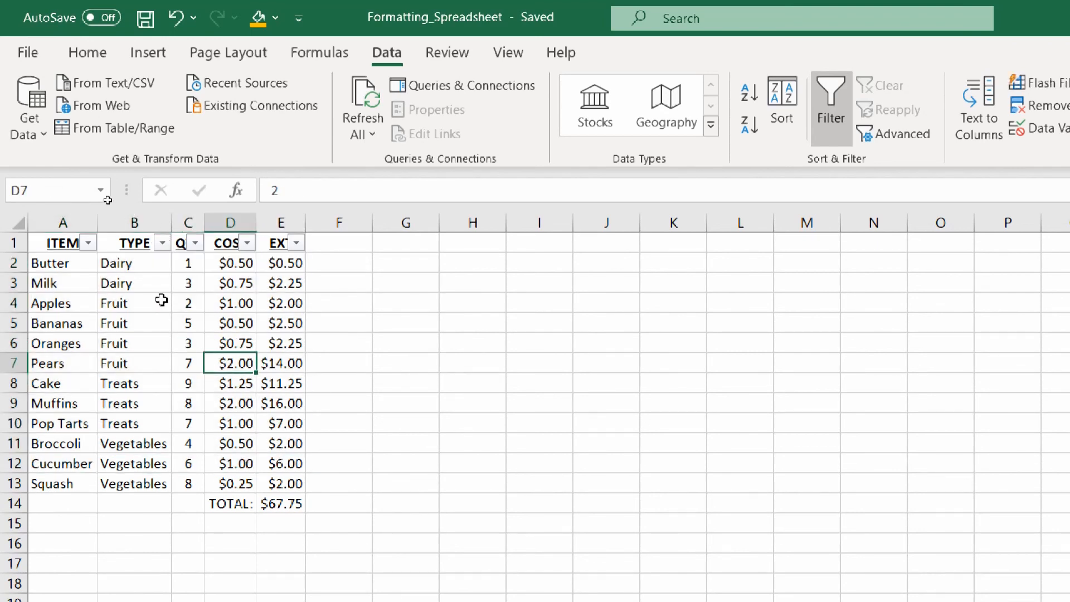
click(141, 270)
click(78, 266)
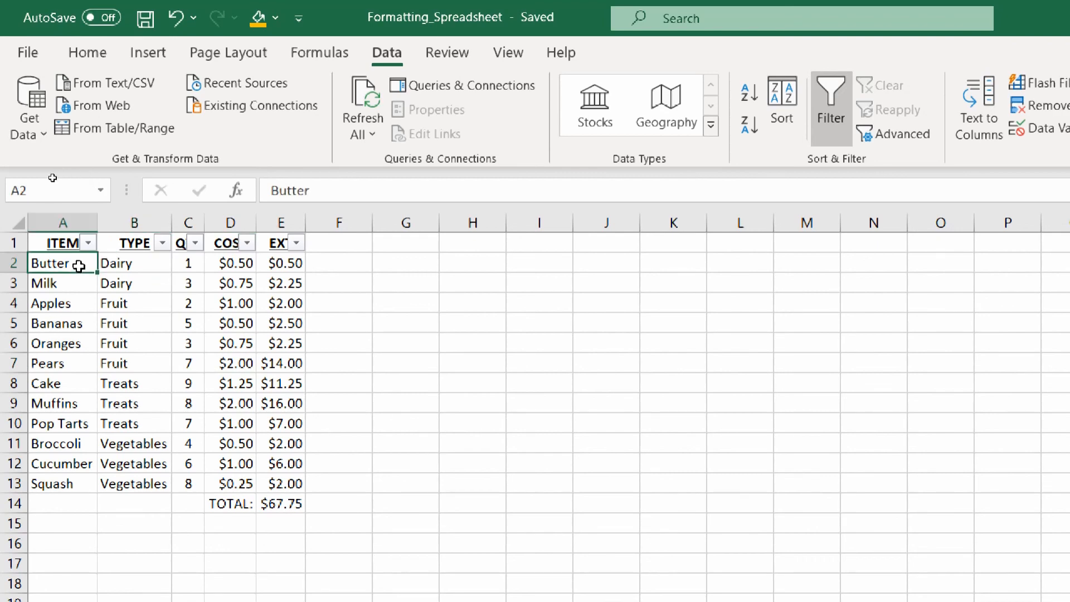